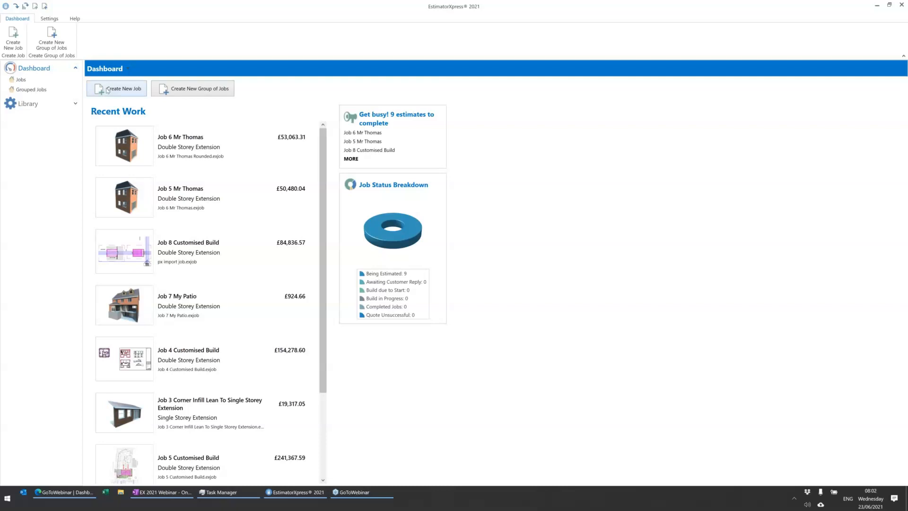
# Step: From the Dashboard, start a new job to bring up the job-type chooser
pyautogui.click(121, 88)
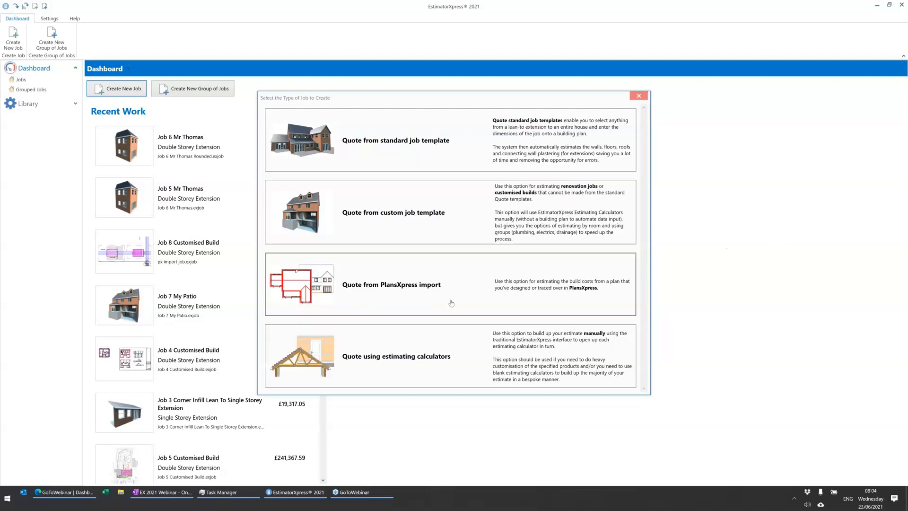
# Step: Quote from a PlansXpress import using the Downloads drawing last modified 07/06/2021 12:33
pyautogui.click(378, 297)
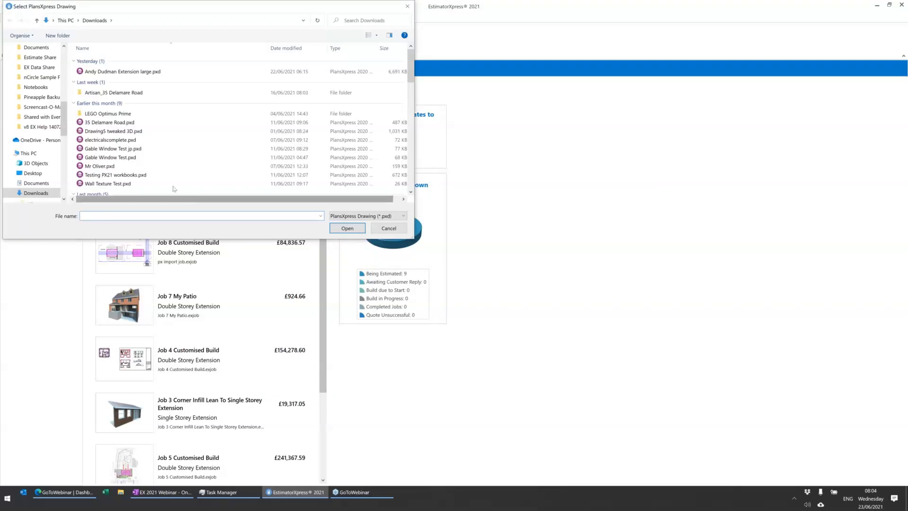
pyautogui.click(102, 167)
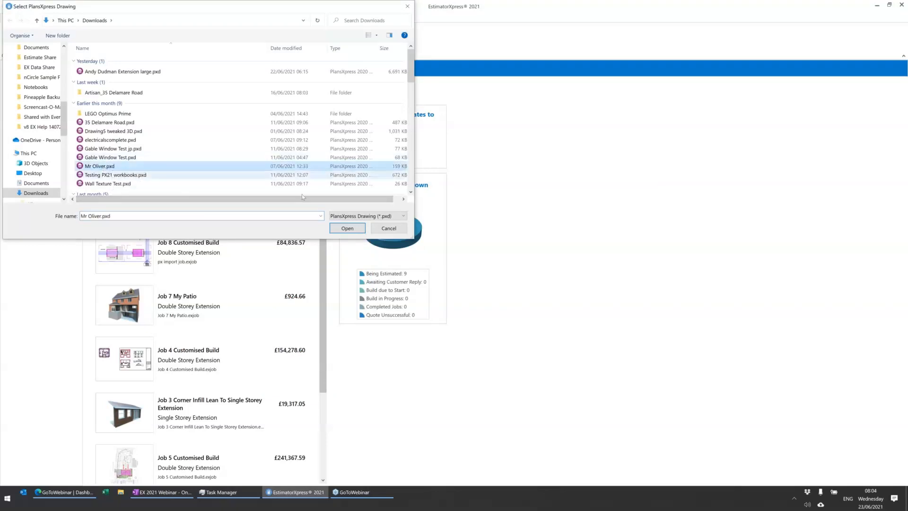
pyautogui.click(348, 229)
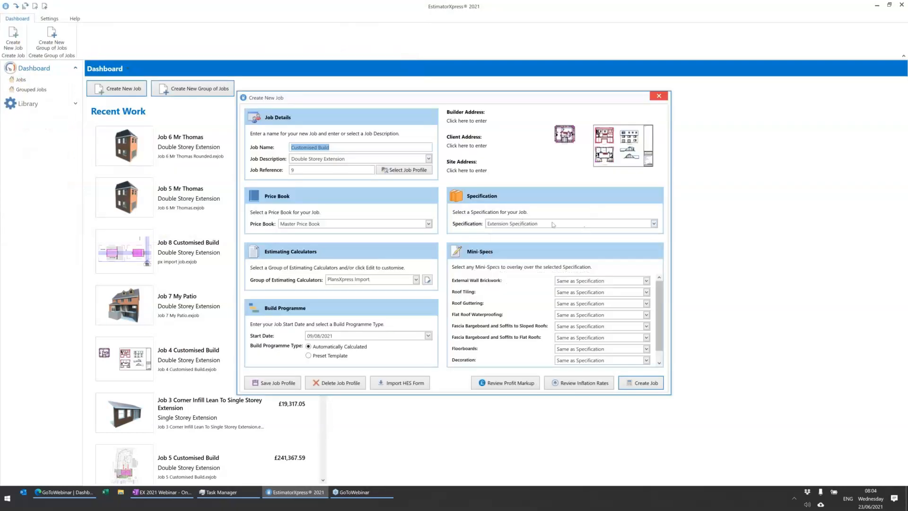
# Step: Set the specification to New Build Specification and create the Customised Build job
pyautogui.click(538, 227)
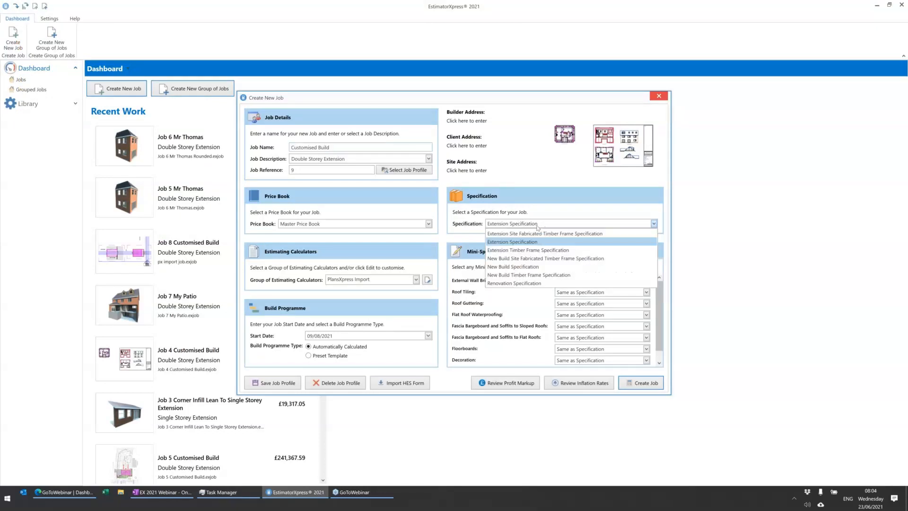
pyautogui.click(526, 268)
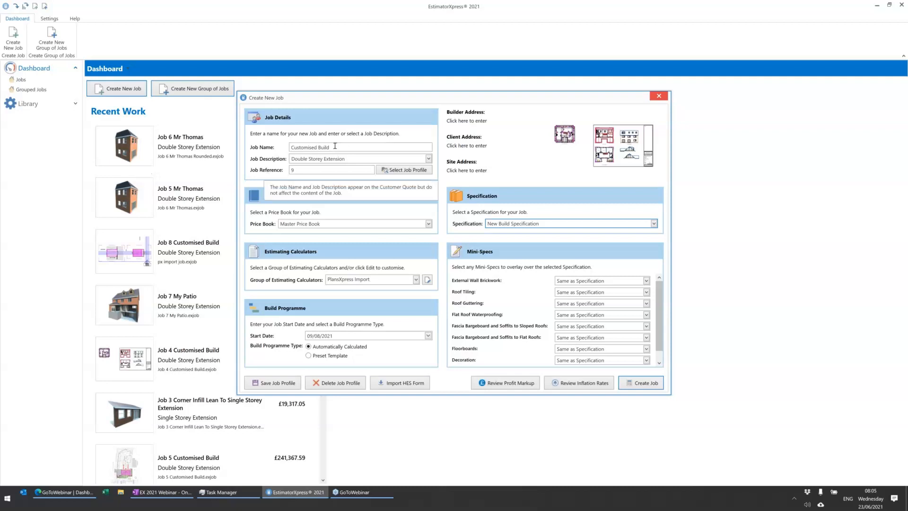
pyautogui.moveTo(335, 146); pyautogui.dragTo(236, 150)
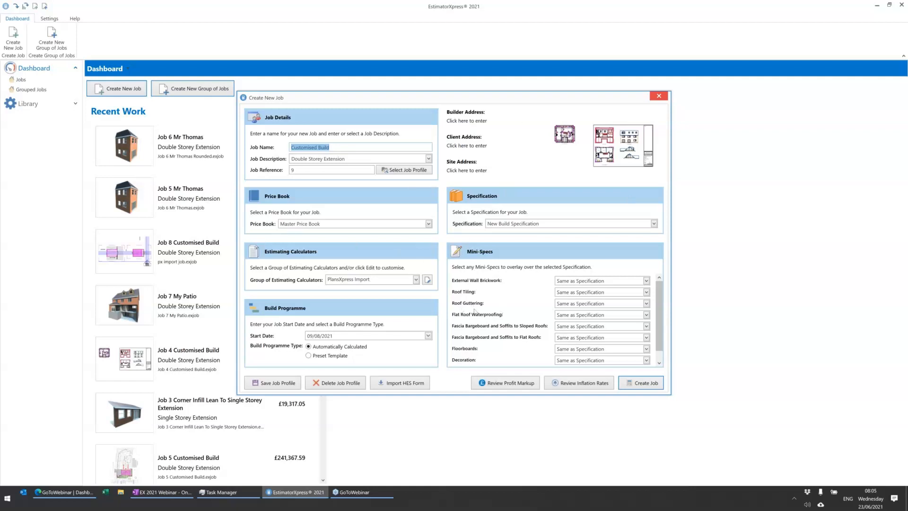
pyautogui.click(648, 384)
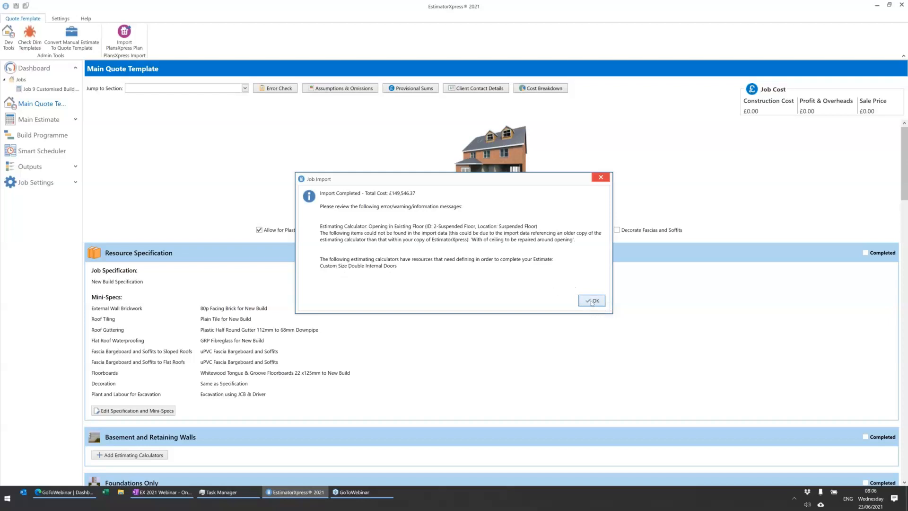
# Step: Acknowledge the import messages and decline the lintel and cavity closer review
pyautogui.click(591, 300)
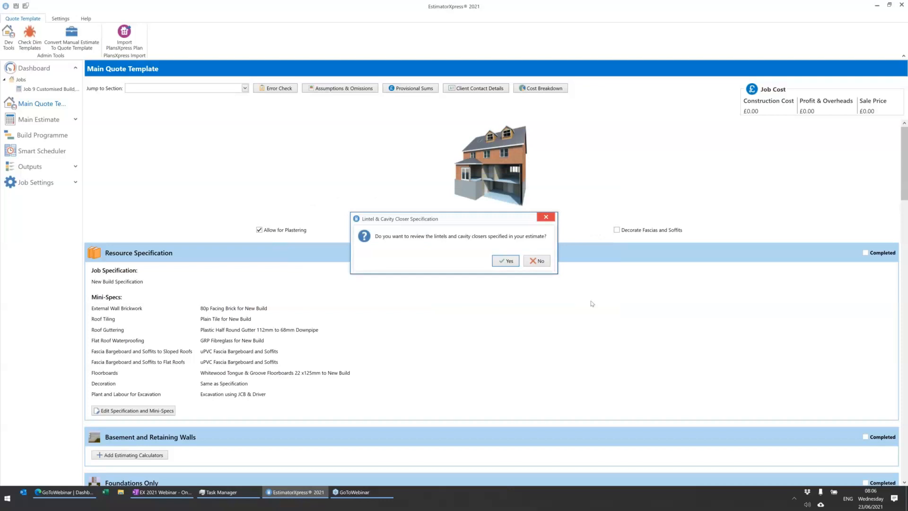
pyautogui.click(535, 262)
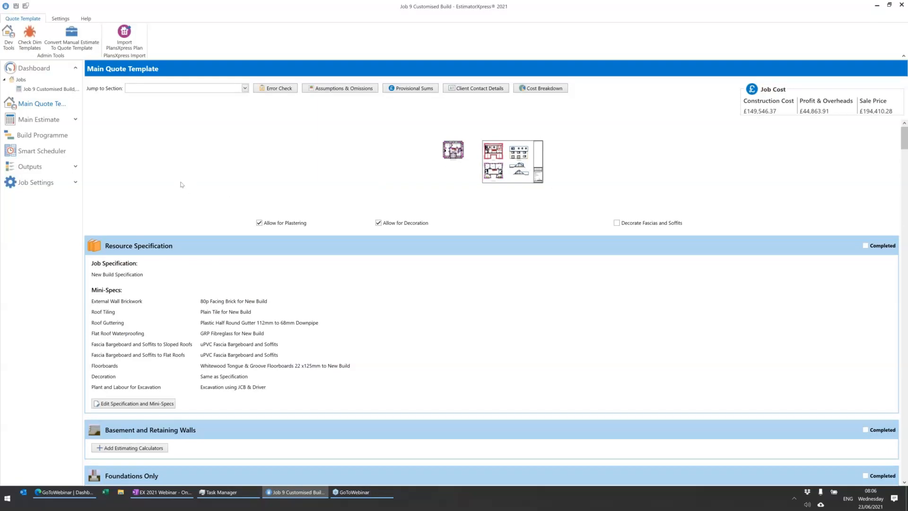
pyautogui.scroll(-7, 182, 185)
pyautogui.scroll(-2, 182, 185)
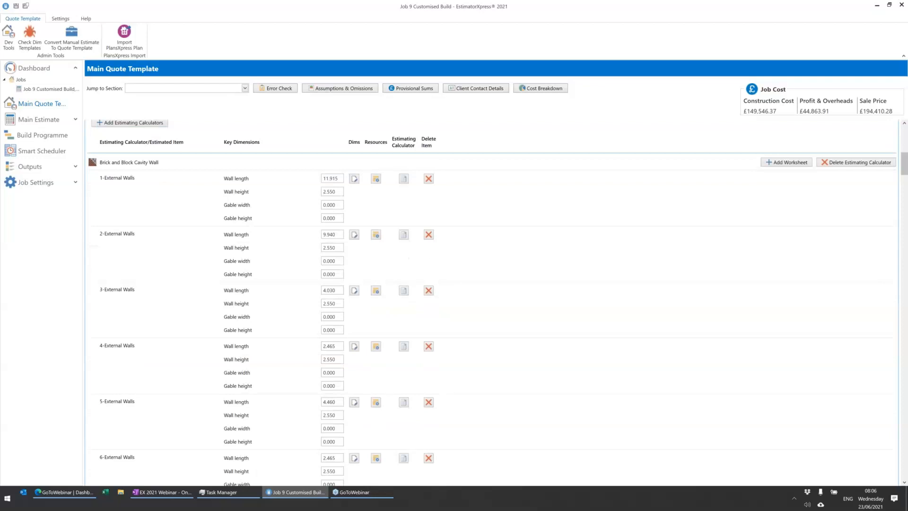
pyautogui.scroll(1, 493, 303)
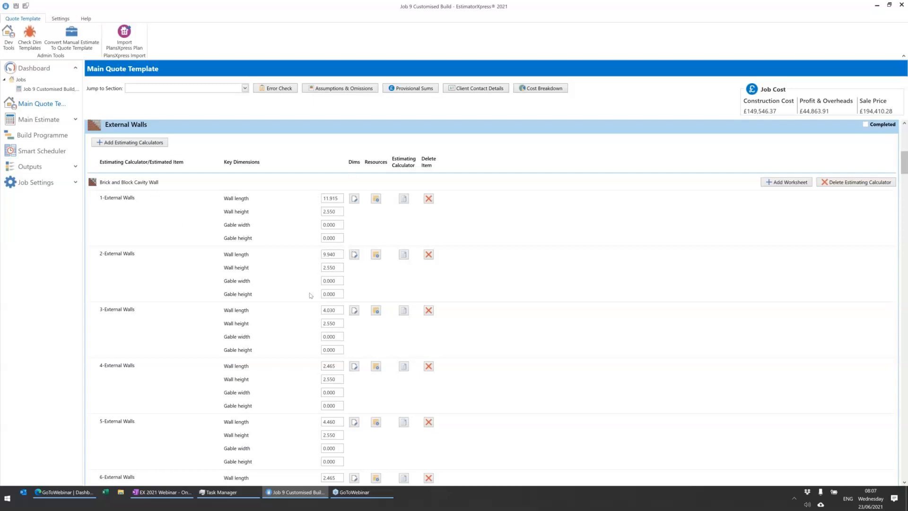
pyautogui.scroll(-5, 279, 293)
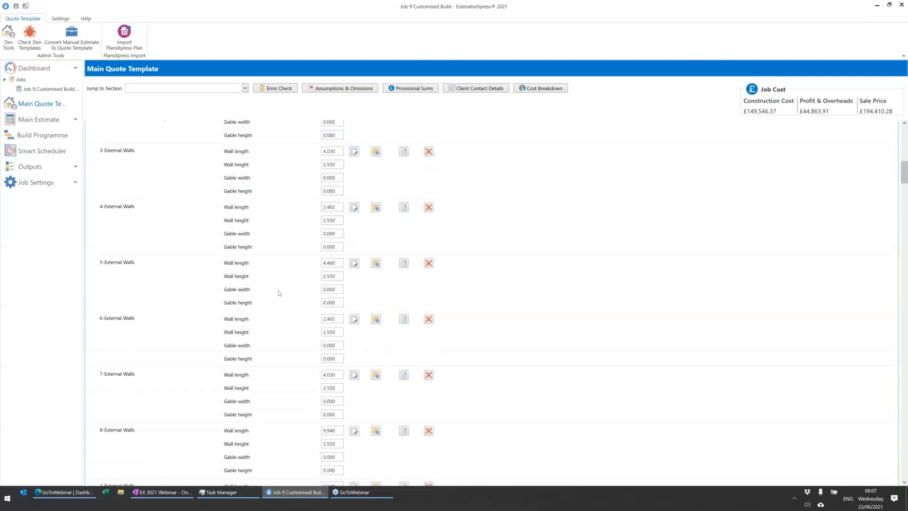
pyautogui.scroll(-10, 279, 293)
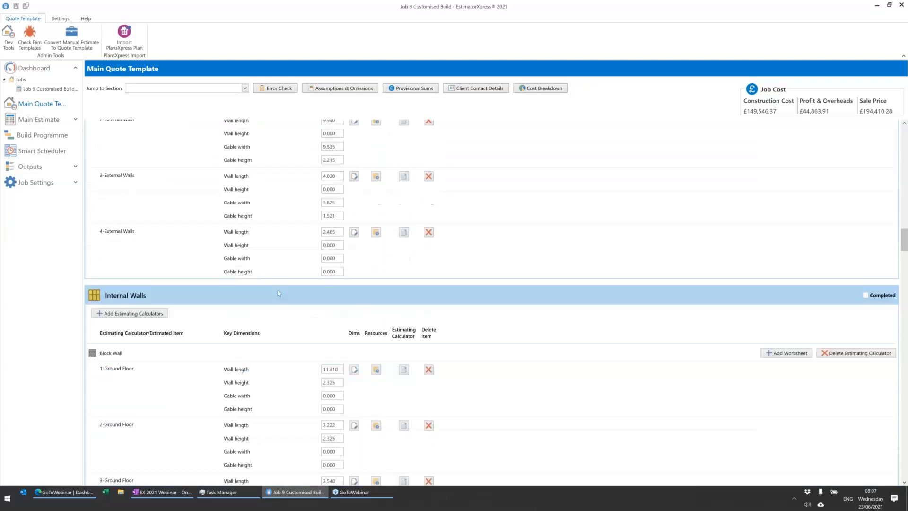
pyautogui.scroll(-3, 279, 294)
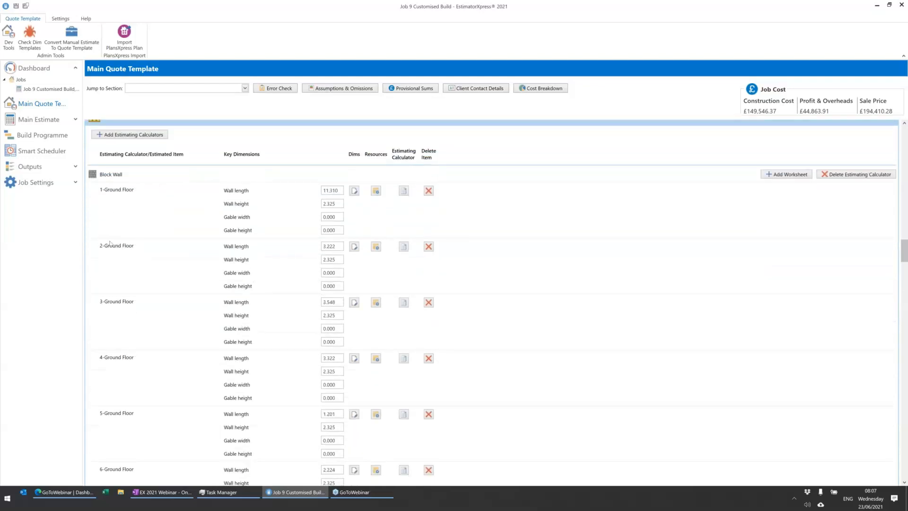
pyautogui.scroll(-7, 111, 247)
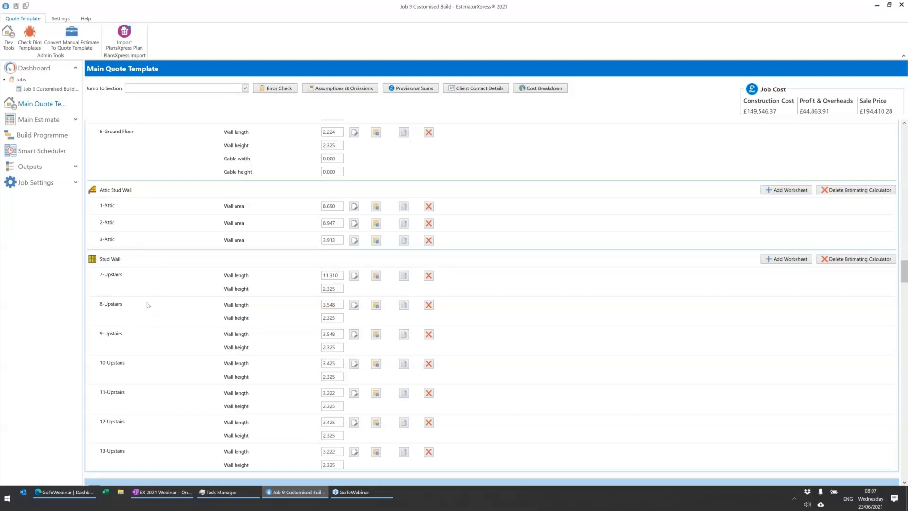
pyautogui.scroll(-2, 147, 305)
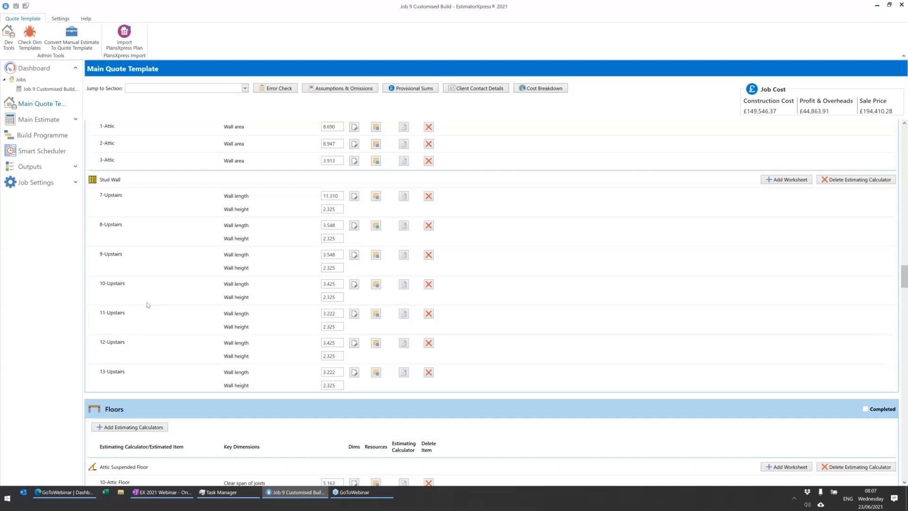
pyautogui.scroll(-6, 147, 305)
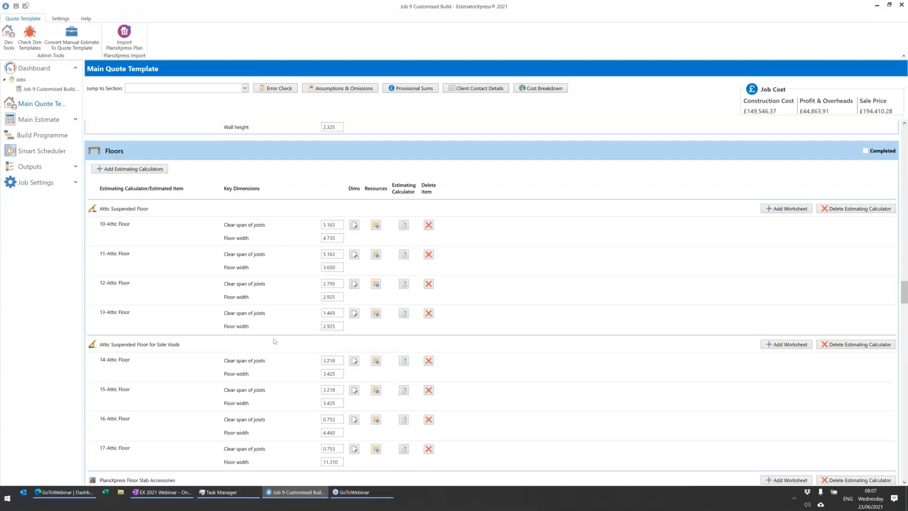
# Step: Scroll down the Roofs section to the PlansXpress Cut Roof calculator and its three main roofs
pyautogui.scroll(-4, 272, 339)
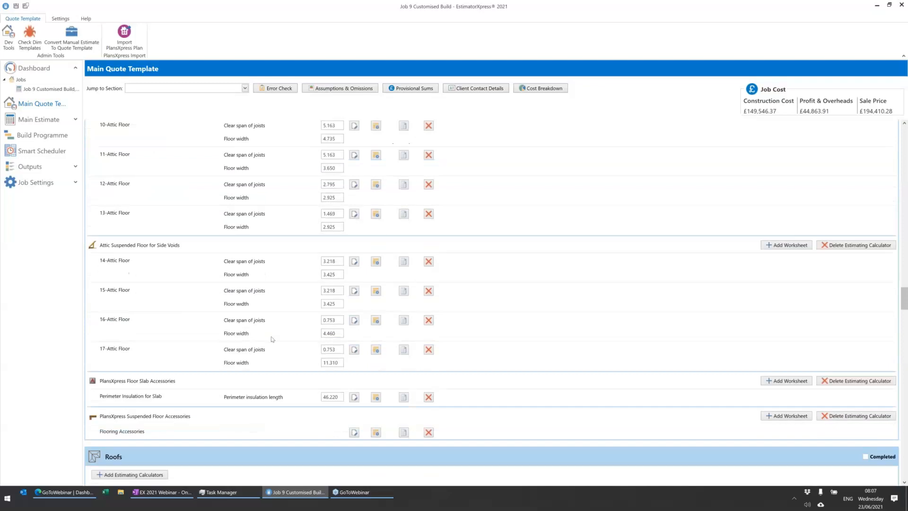
pyautogui.scroll(-4, 269, 344)
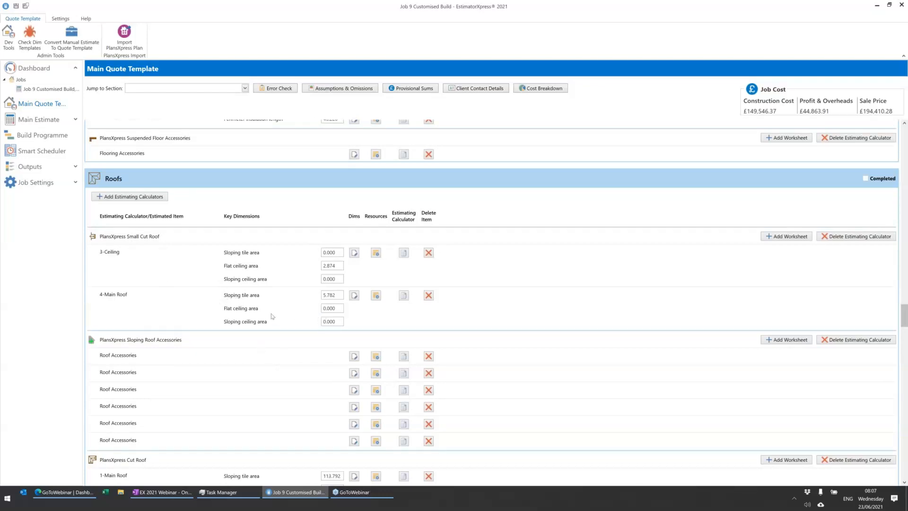
pyautogui.scroll(-10, 272, 316)
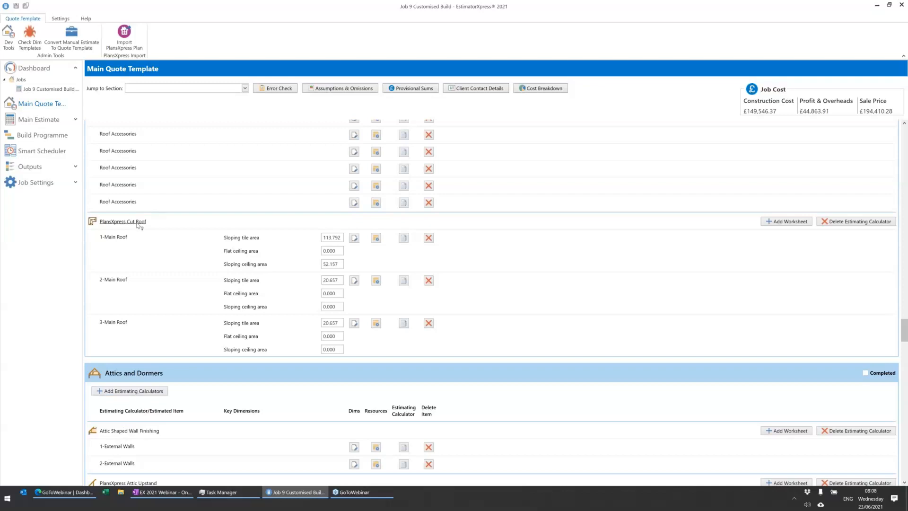
# Step: View the PlansXpress Cut Roof help article, then close it to return to the estimate
pyautogui.click(139, 223)
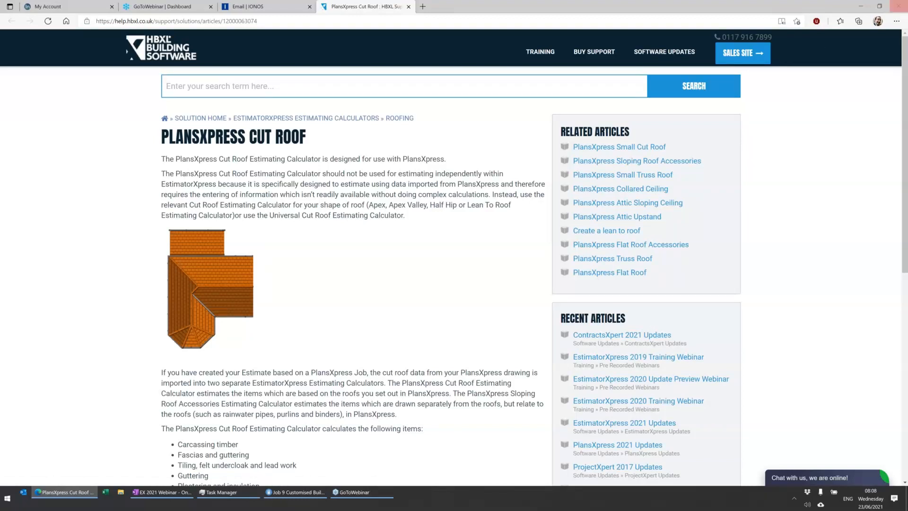
pyautogui.click(897, 6)
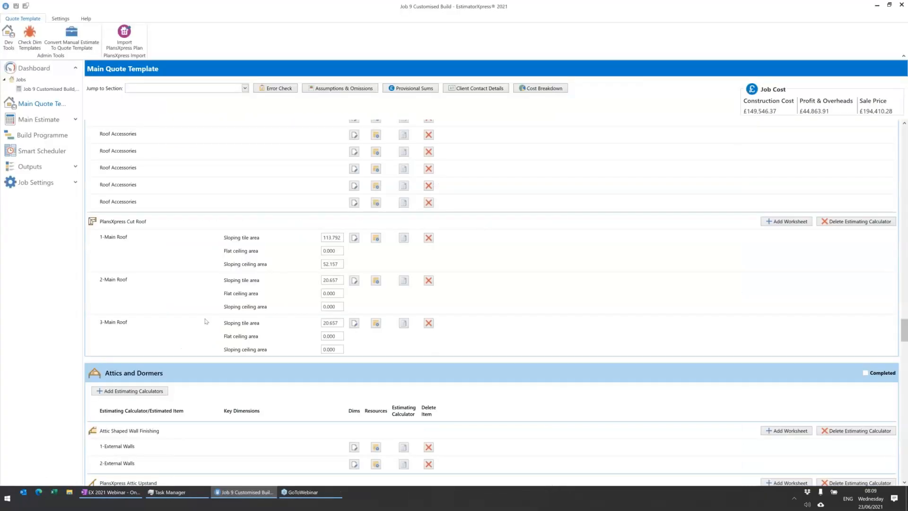
# Step: Scroll past Roofs to the Attics section and bring up the Jump to Section list
pyautogui.scroll(-3, 206, 321)
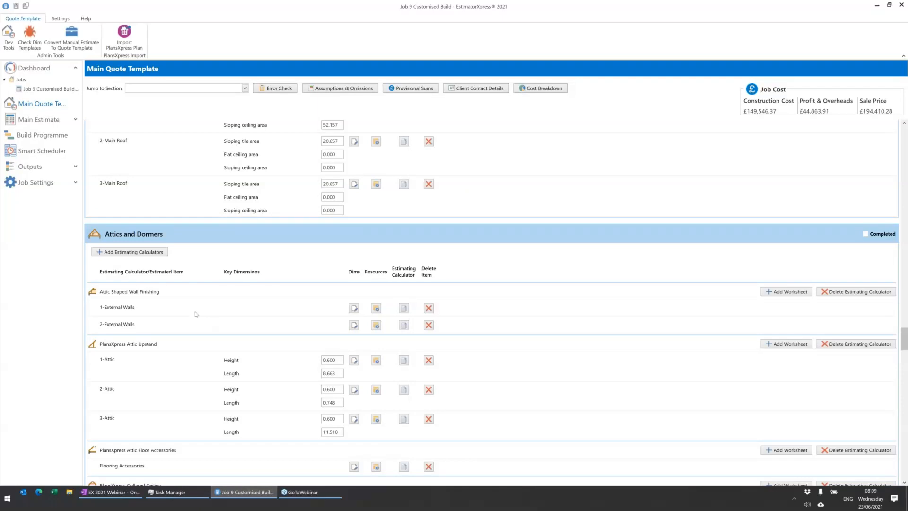
pyautogui.click(161, 89)
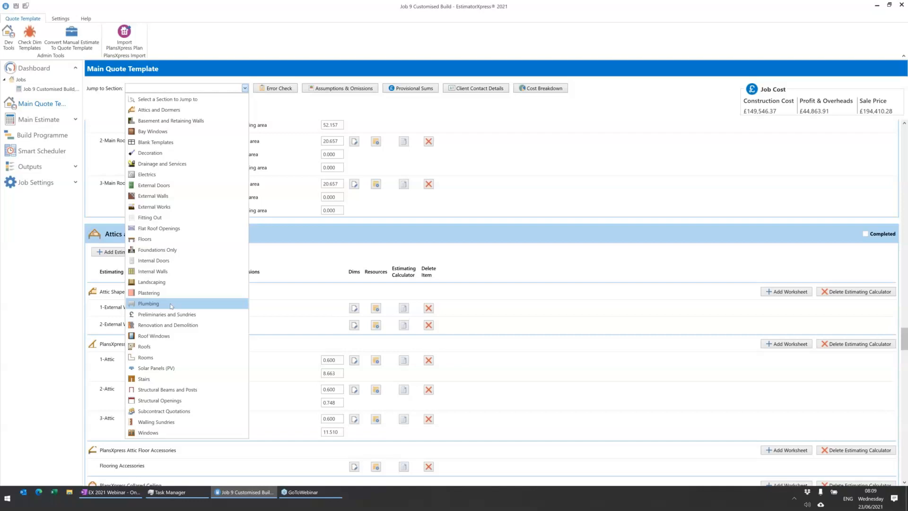
# Step: Jump to the Plumbing section and scroll up to its header
pyautogui.click(171, 306)
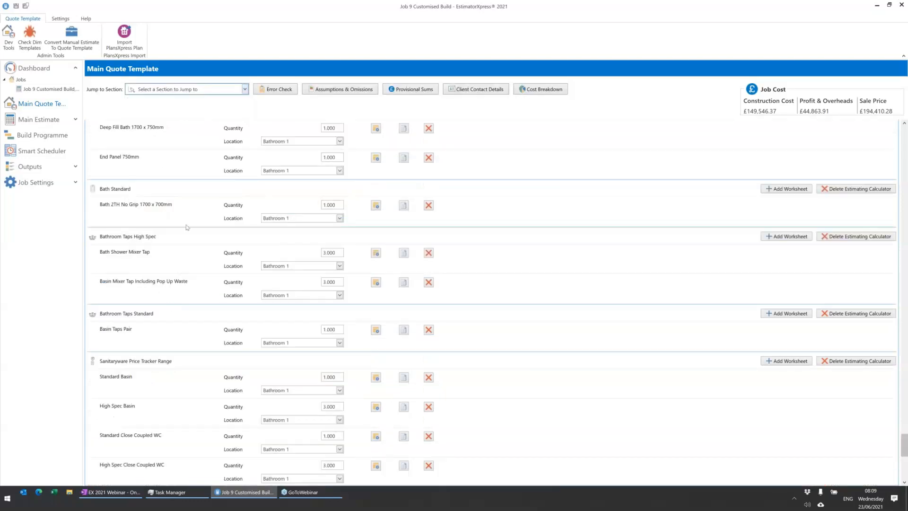
pyautogui.scroll(3, 186, 227)
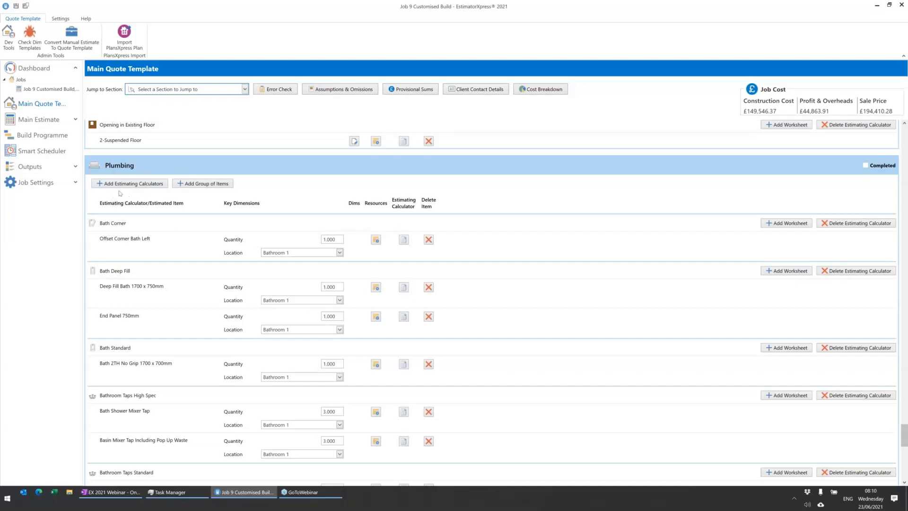
# Step: Open the list of estimating calculators available for Plumbing
pyautogui.click(117, 186)
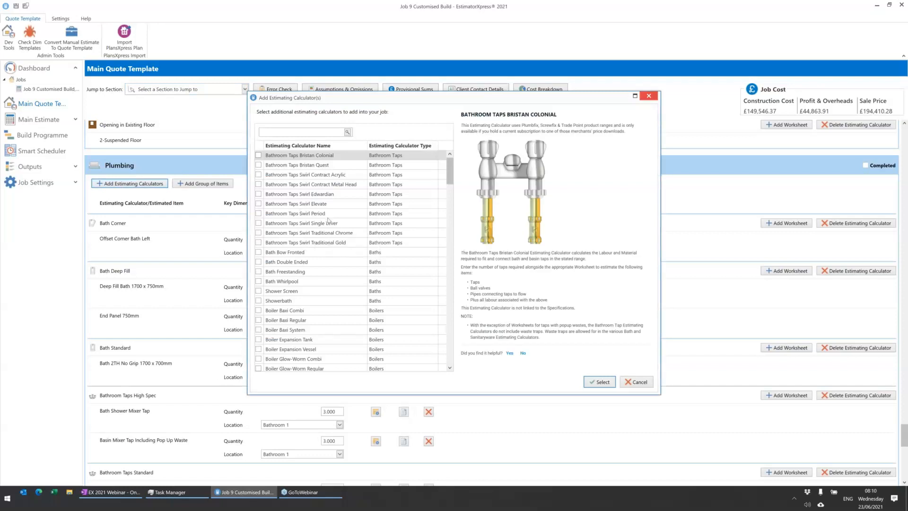
pyautogui.scroll(-10, 328, 221)
pyautogui.scroll(20, 328, 221)
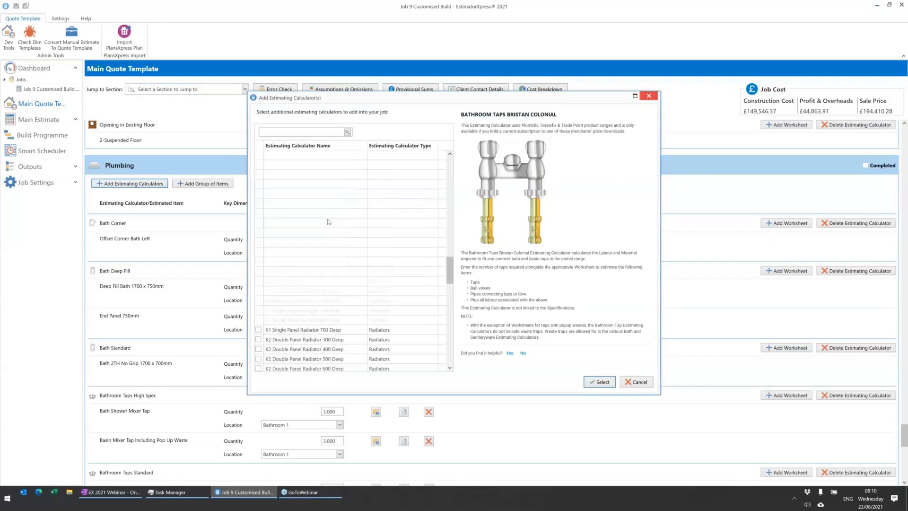
# Step: Filter the Type column to Pipe Fixings, then clear the filter to list every calculator
pyautogui.click(421, 145)
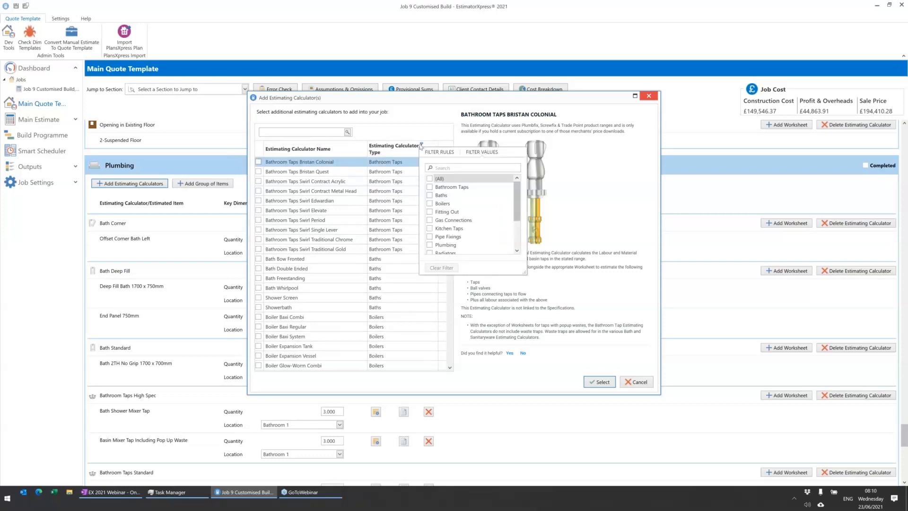
pyautogui.scroll(-1, 454, 227)
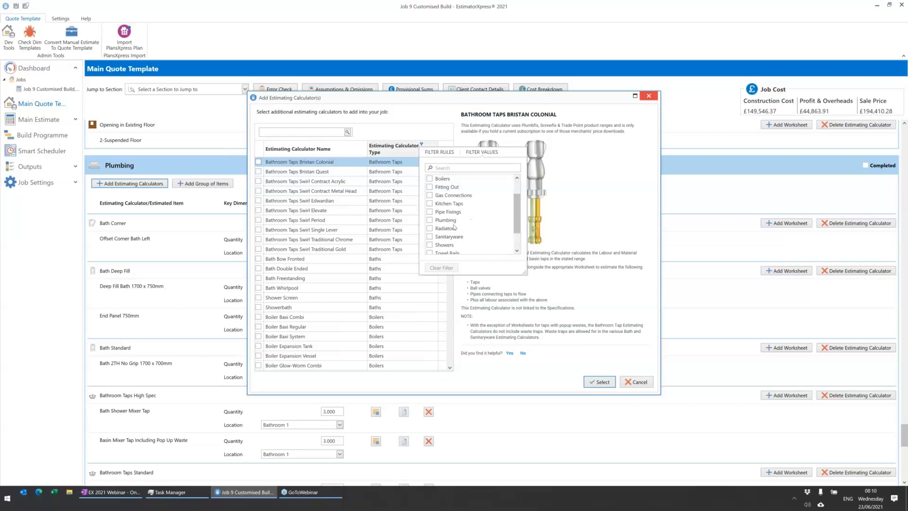
pyautogui.click(429, 212)
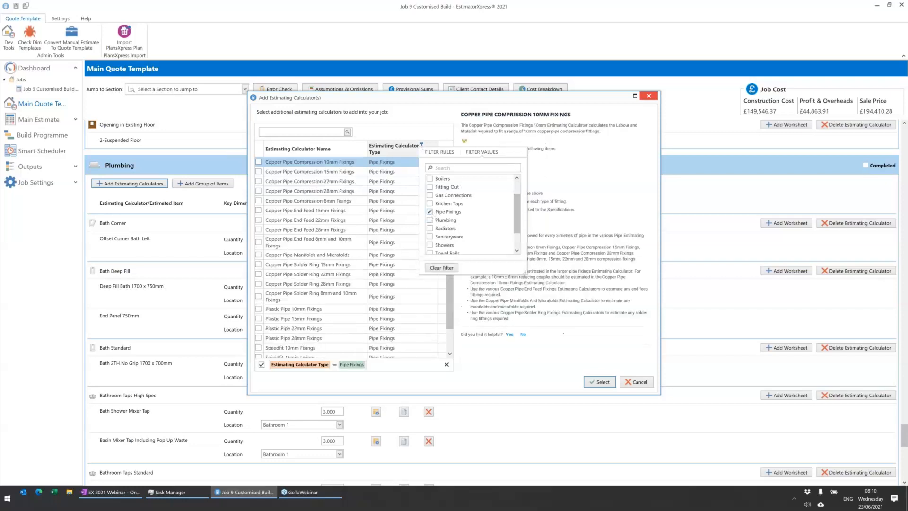
pyautogui.click(442, 268)
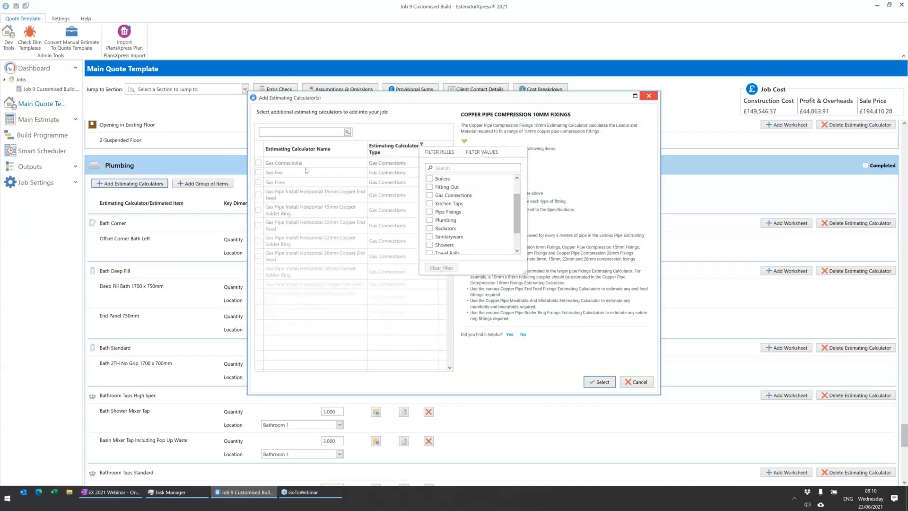
pyautogui.click(284, 133)
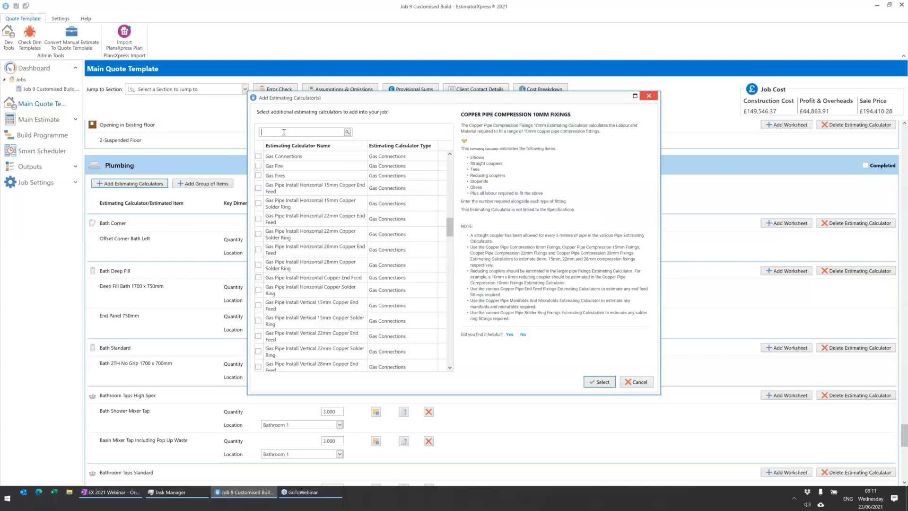
# Step: Search the calculators for 'gas', then 'doc' (Doc M Bathroom), and cancel without adding any
pyautogui.write('gas')
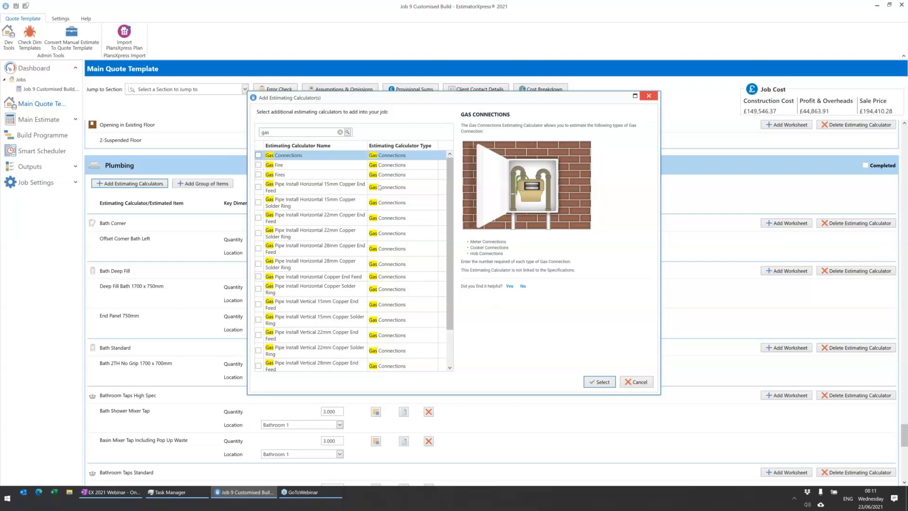
pyautogui.click(341, 132)
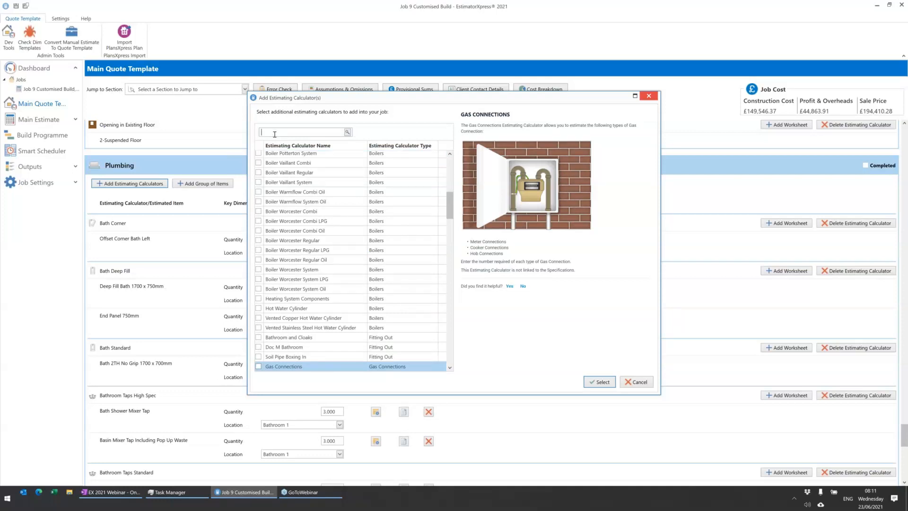
pyautogui.write('doc')
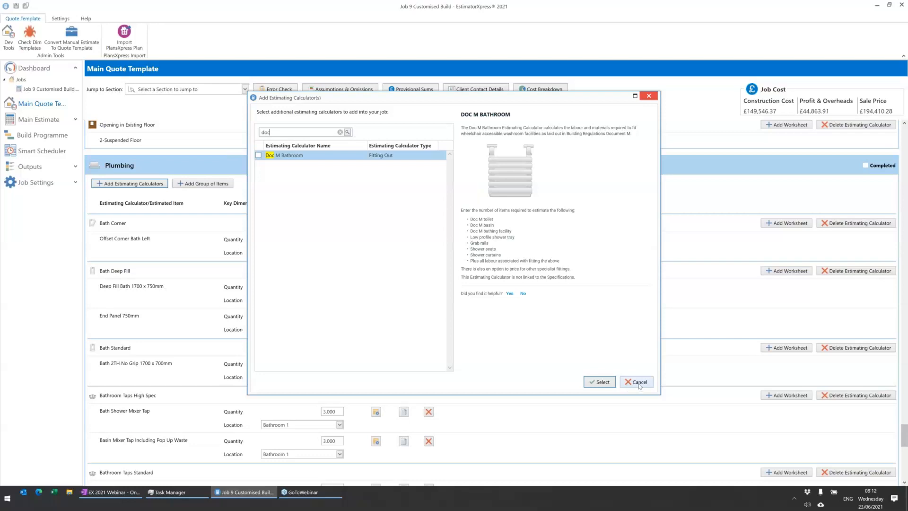
pyautogui.click(638, 382)
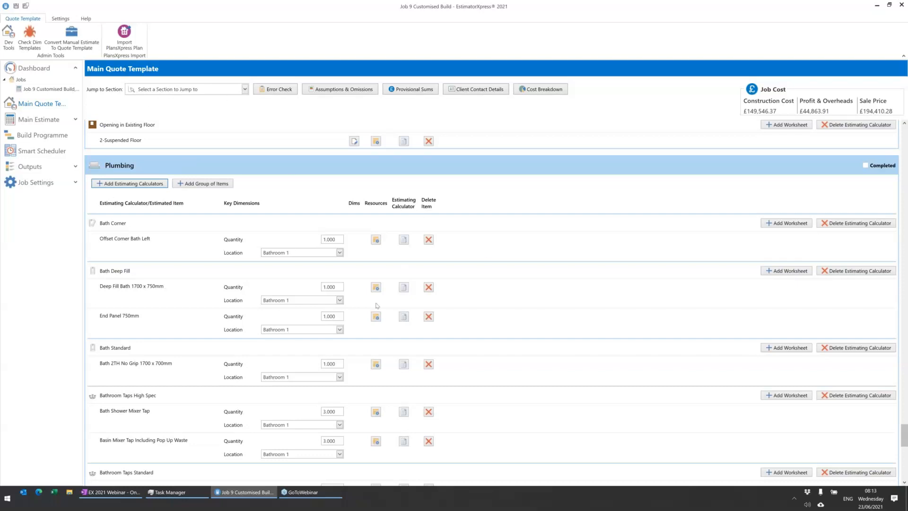
# Step: Reopen the Jump to Section dropdown listing the quote template's sections
pyautogui.click(156, 93)
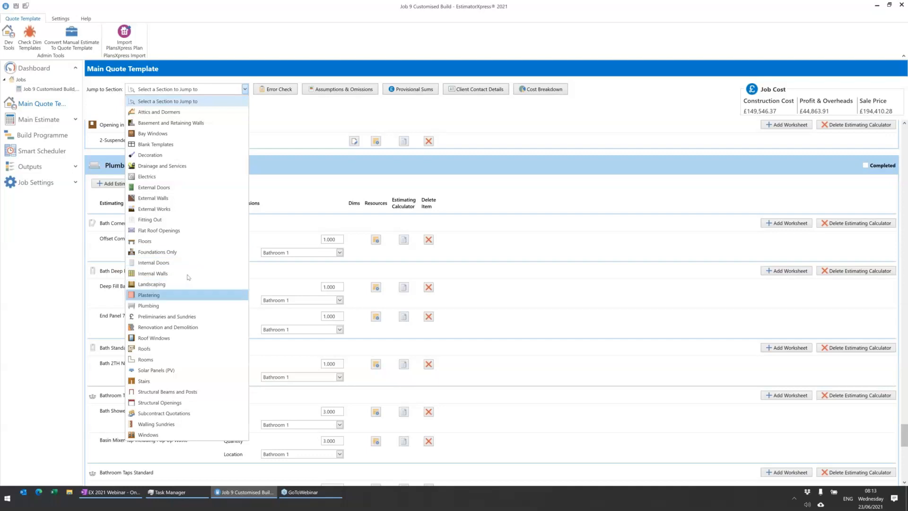
# Step: Jump to Foundations Only and list its five foundation calculators, including Pad Foundation
pyautogui.click(174, 253)
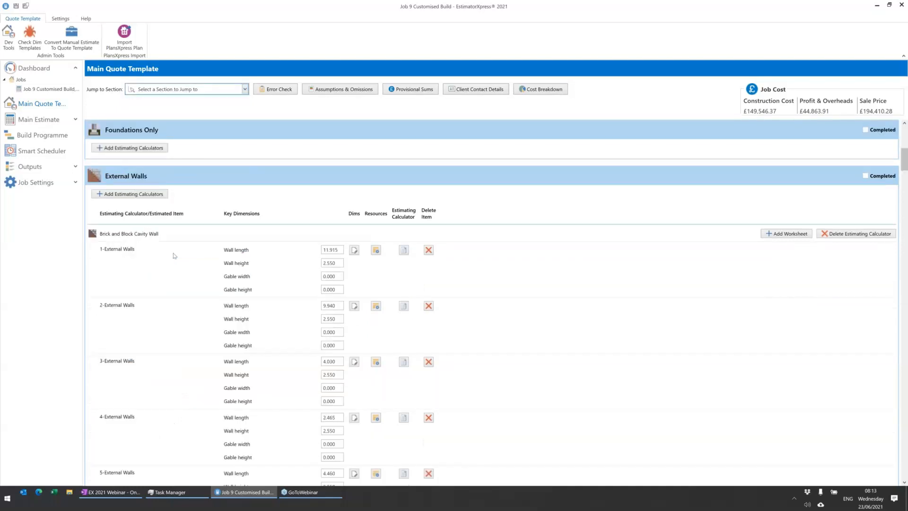
pyautogui.click(137, 148)
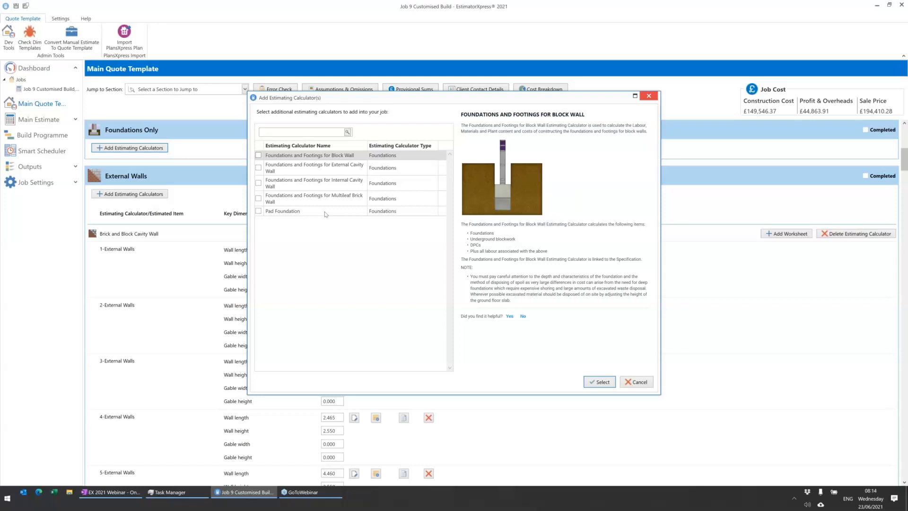
# Step: Tick Pad Foundation, cancel without adding it, and reopen the section list
pyautogui.click(325, 213)
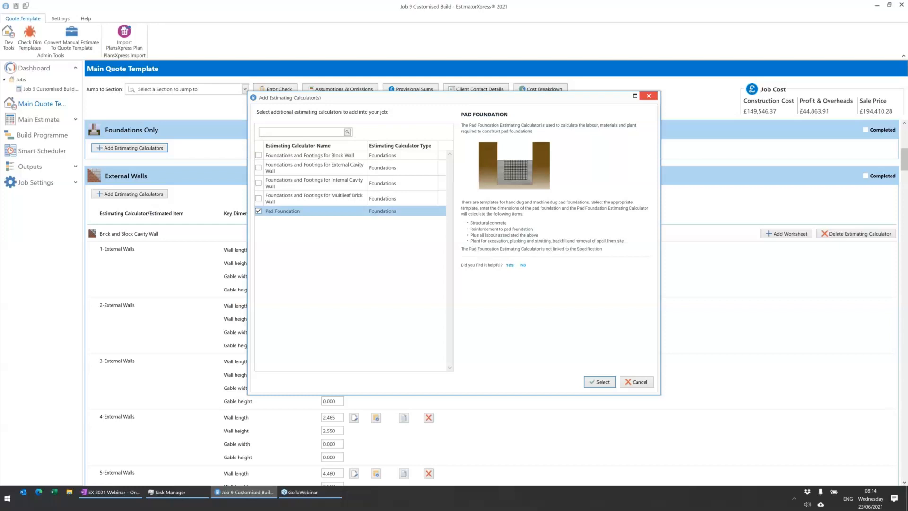
pyautogui.click(635, 382)
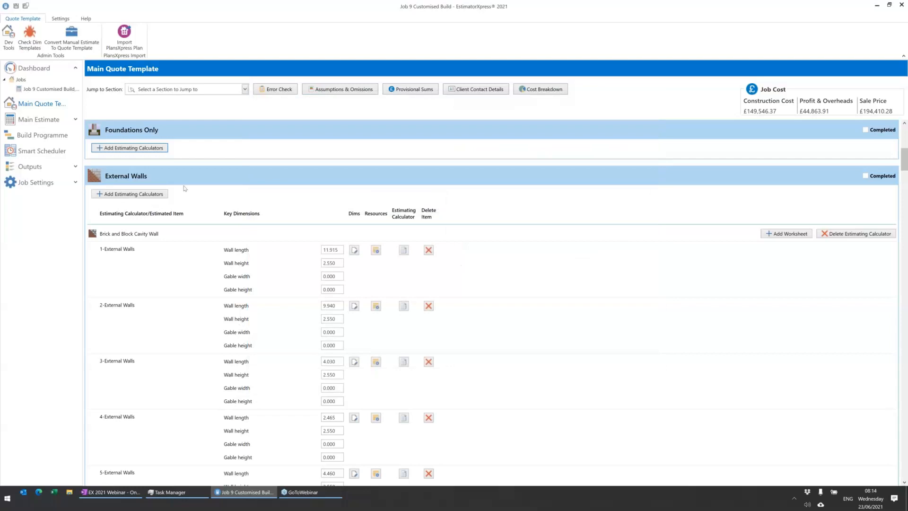
pyautogui.click(150, 90)
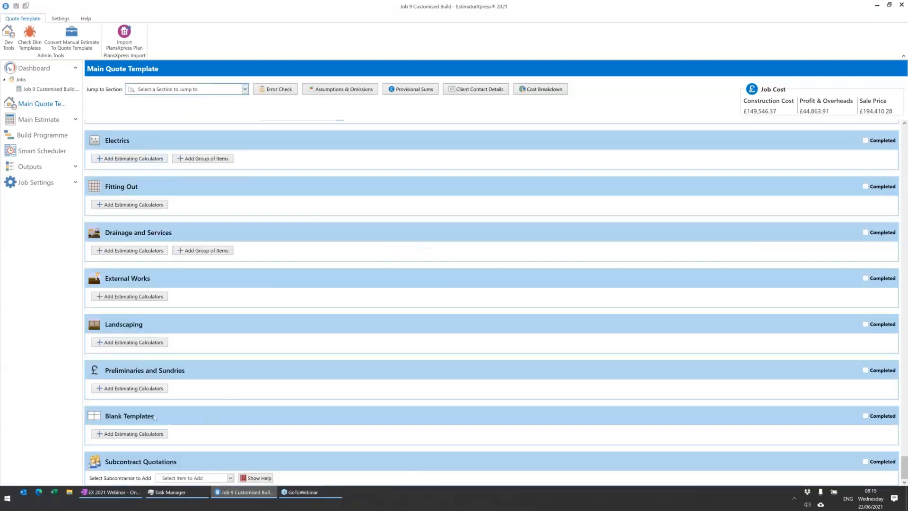
# Step: List the Blank Templates calculators, tick Composite Items, then cancel without adding it
pyautogui.click(141, 437)
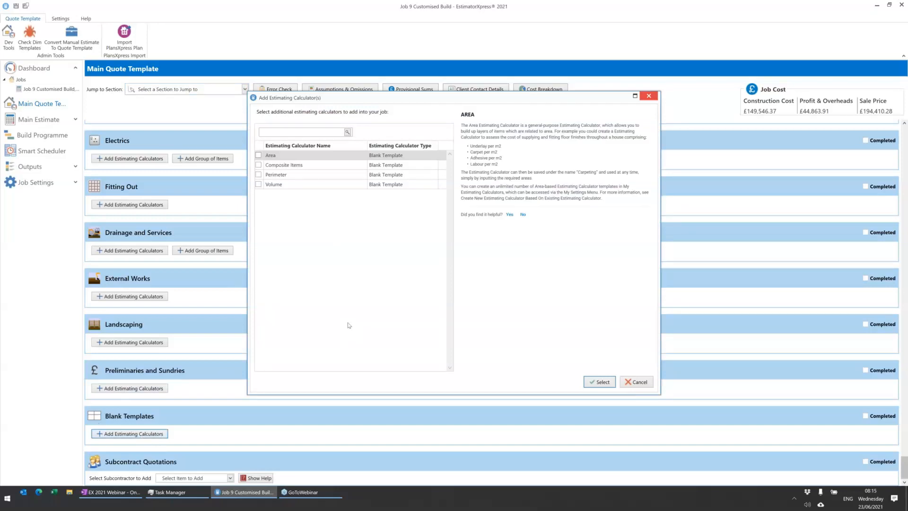
pyautogui.click(288, 166)
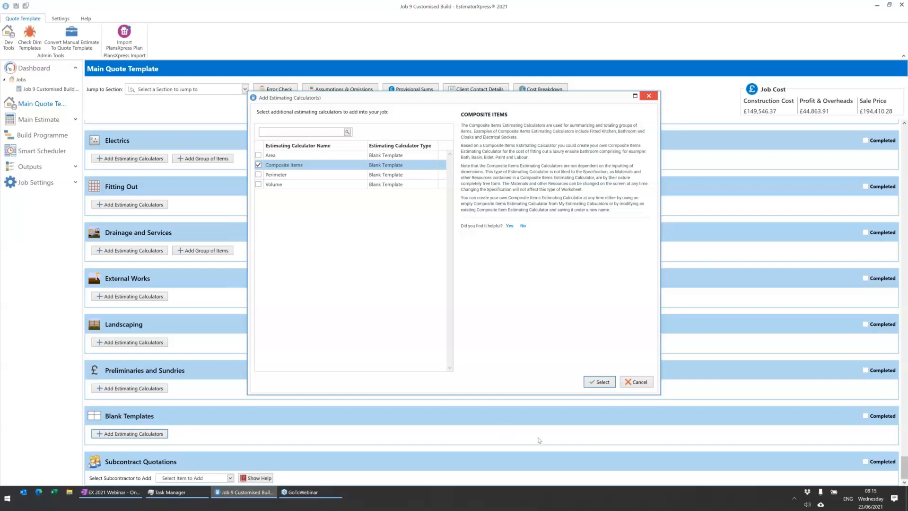
pyautogui.click(639, 382)
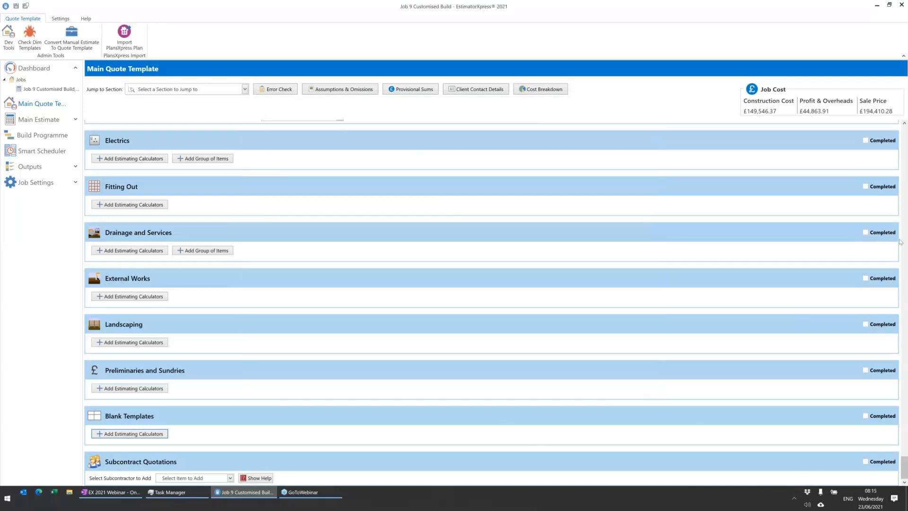
pyautogui.hotkey('alt', 'Tab')
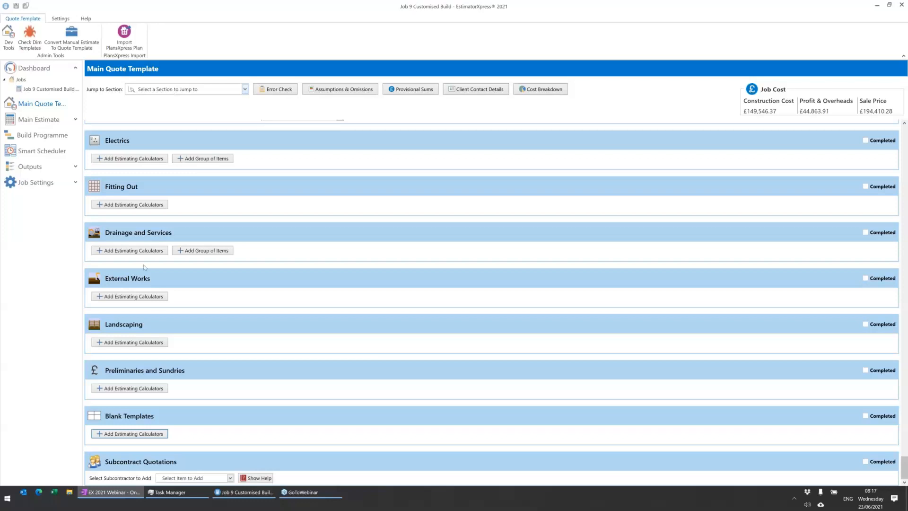
# Step: Jump to Renovation and Demolition, preview Wall Upgrade Dense Block Internal Leaf, and cancel without adding
pyautogui.click(156, 89)
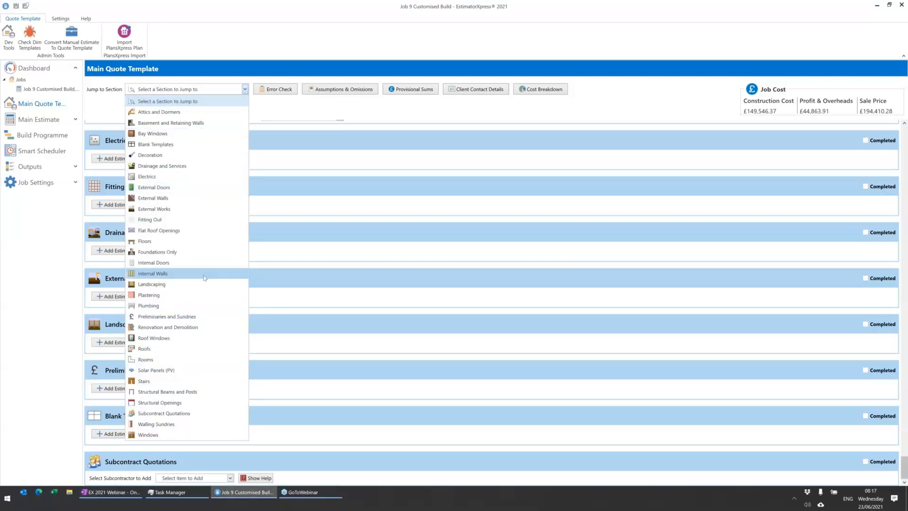
pyautogui.click(195, 327)
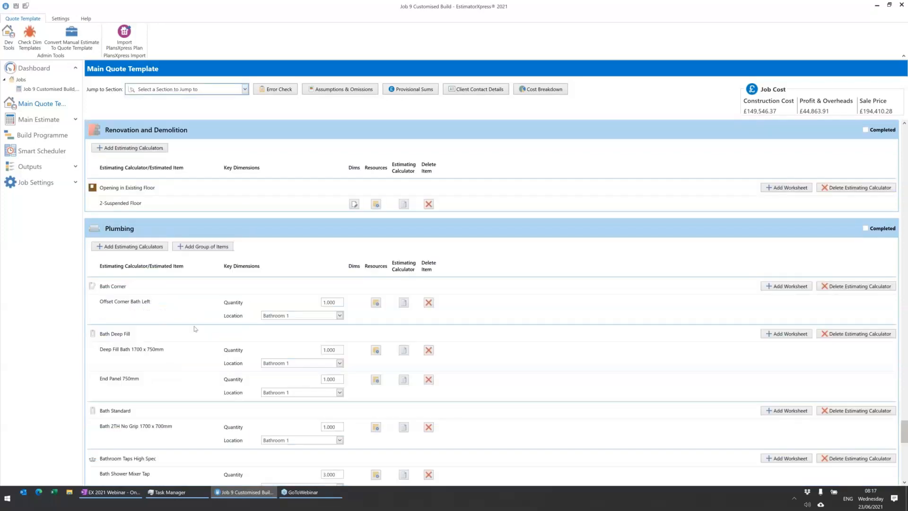
pyautogui.click(148, 148)
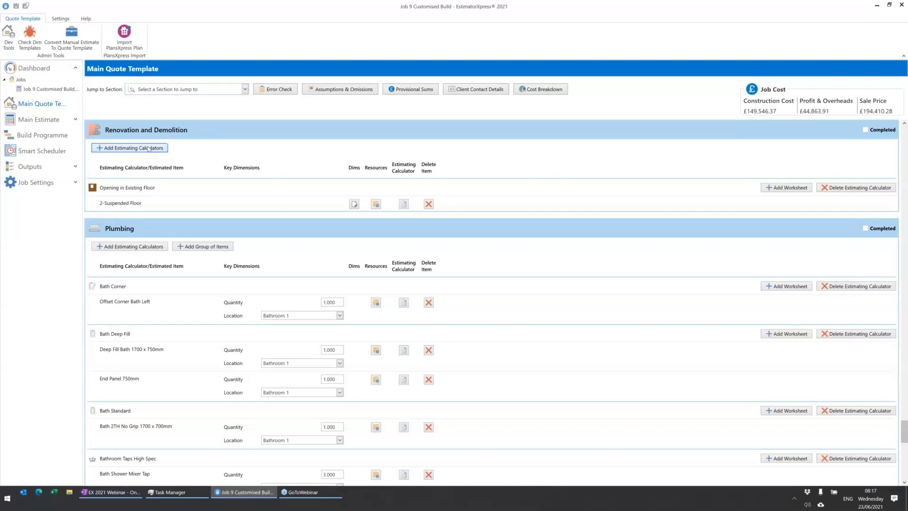
pyautogui.scroll(-10, 328, 317)
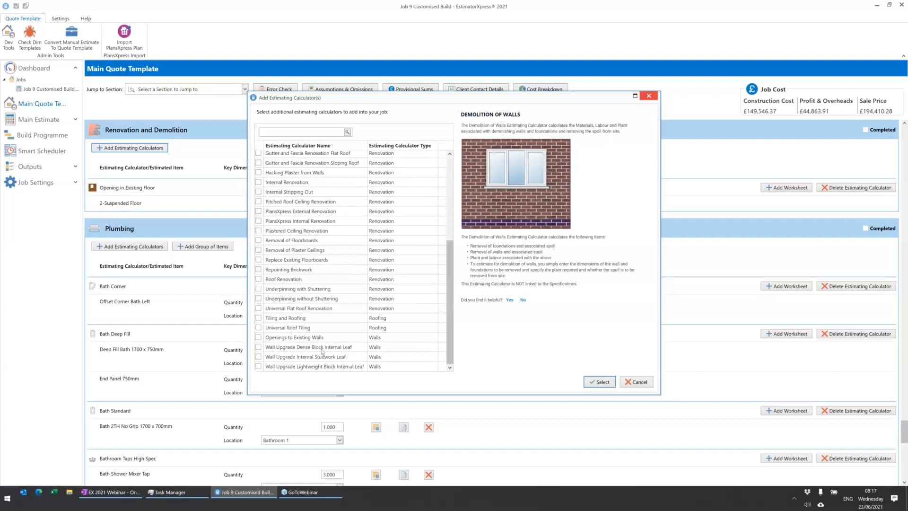
pyautogui.click(332, 348)
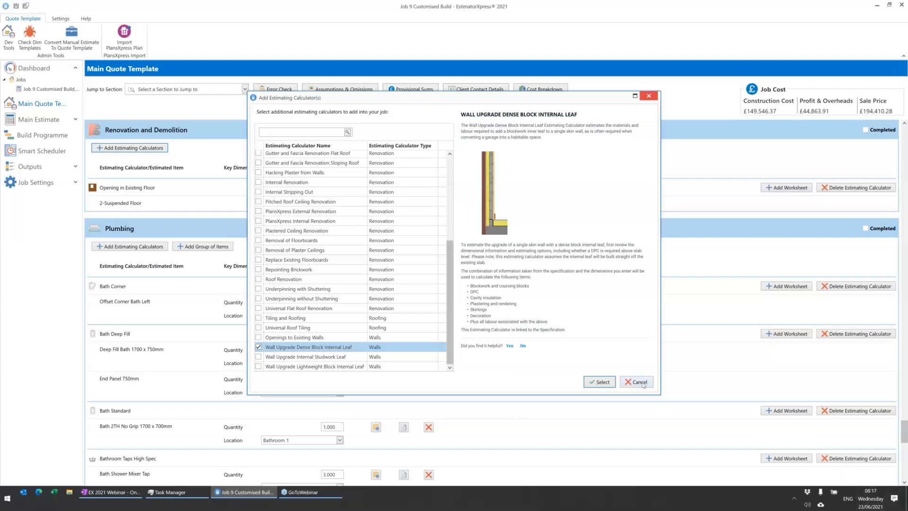
pyautogui.click(599, 381)
pyautogui.click(156, 92)
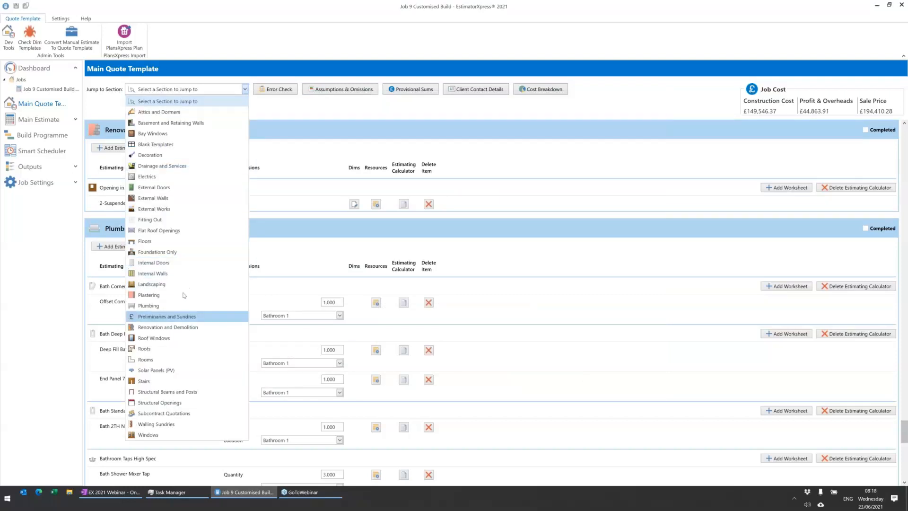
# Step: Jump to Internal Walls, tick Fire Rated Timber Stud Wall and Insulated Block Wall, then cancel
pyautogui.click(159, 274)
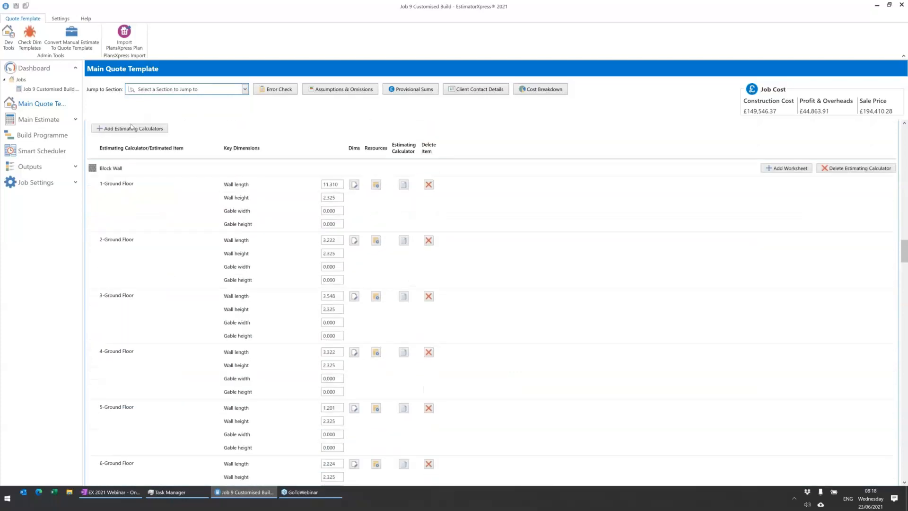
pyautogui.click(130, 128)
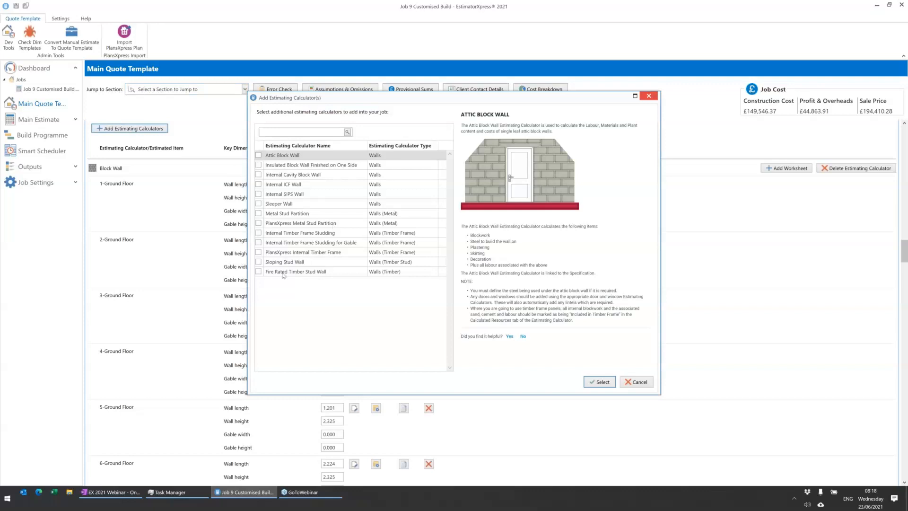
pyautogui.click(284, 274)
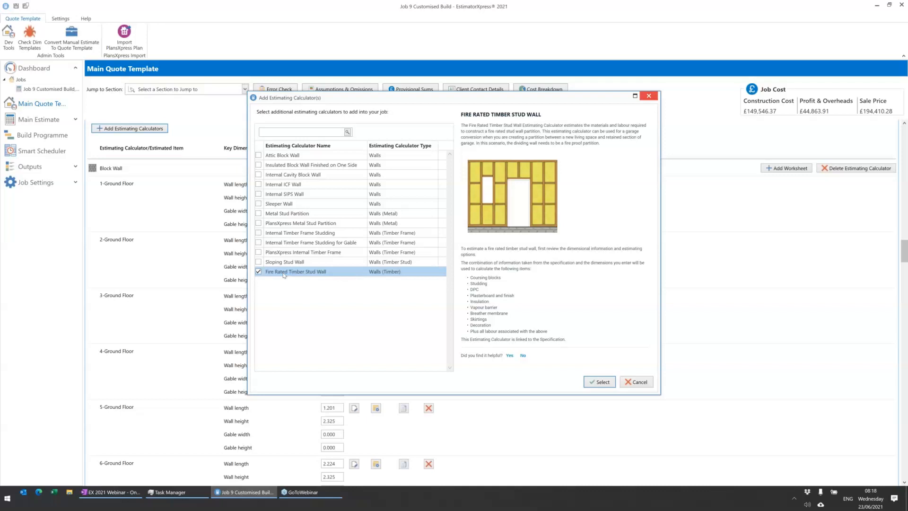
pyautogui.click(287, 166)
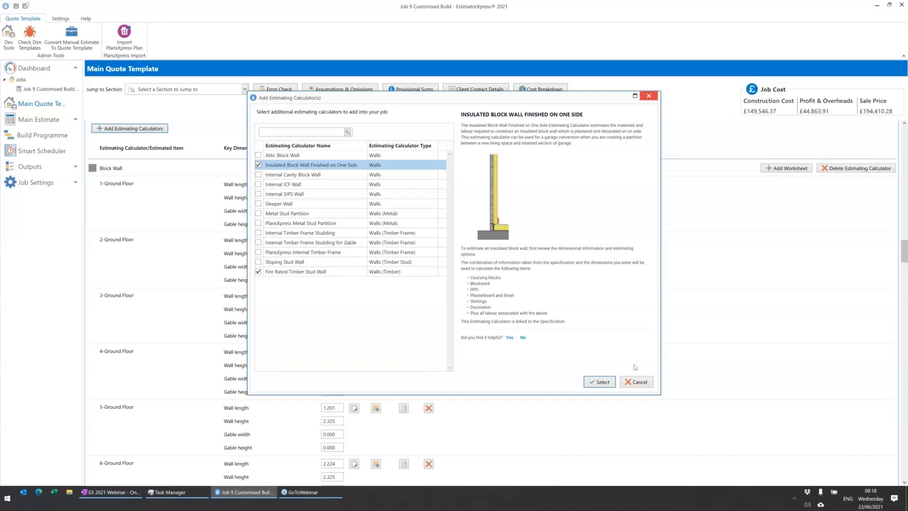
pyautogui.click(640, 382)
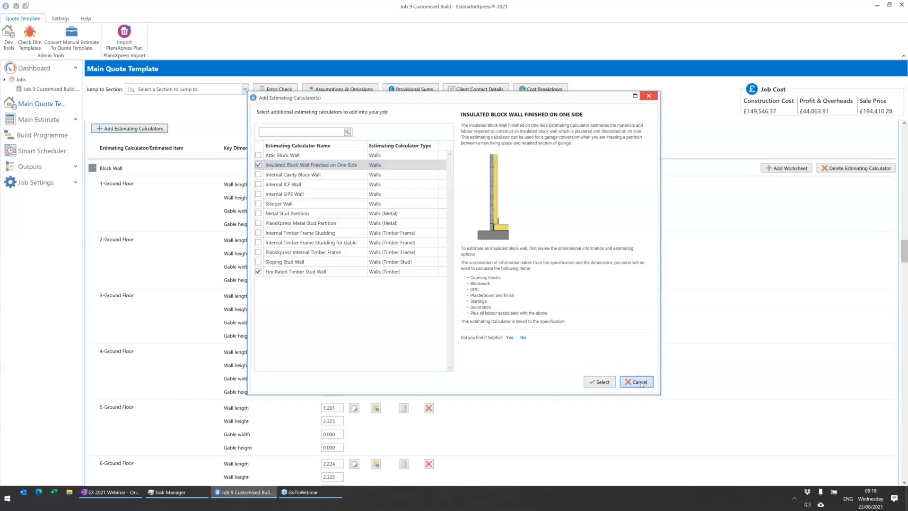
# Step: Jump to Walling Sundries, tick Lintels Below Ground, then cancel without adding it
pyautogui.click(163, 88)
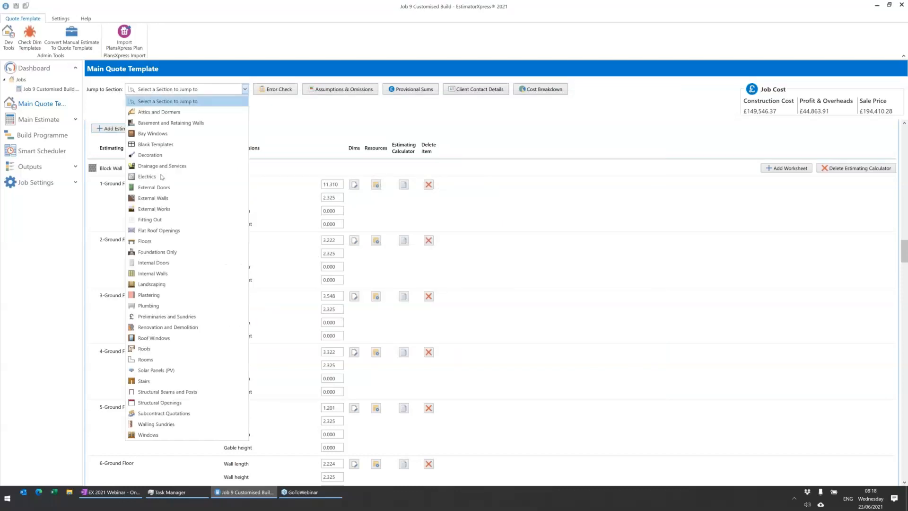
pyautogui.click(178, 428)
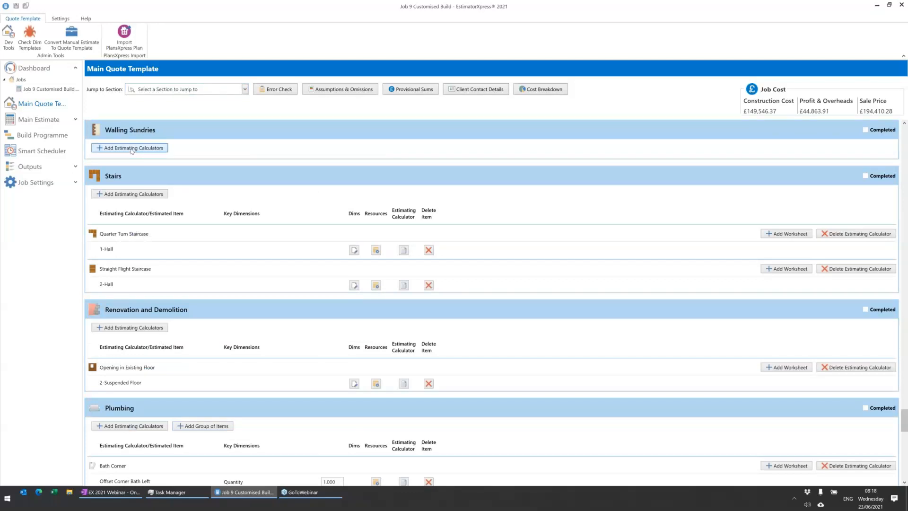
pyautogui.click(131, 148)
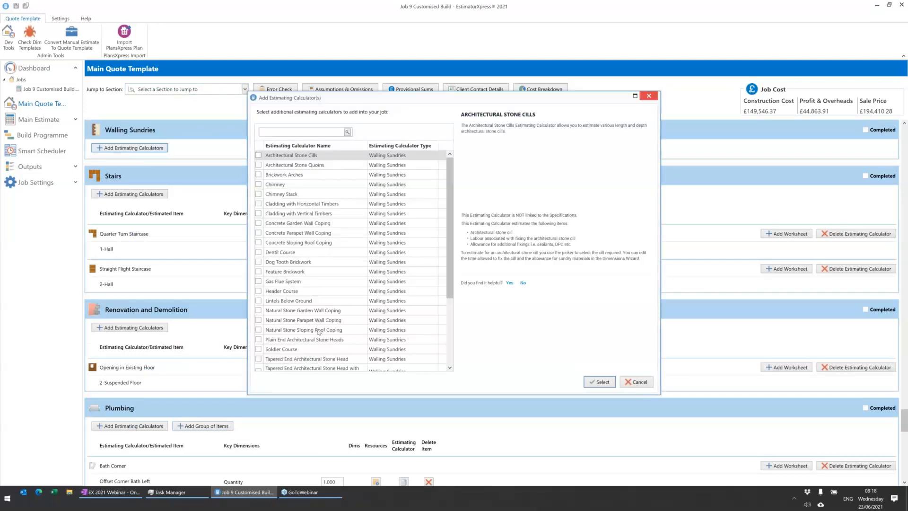
pyautogui.click(279, 302)
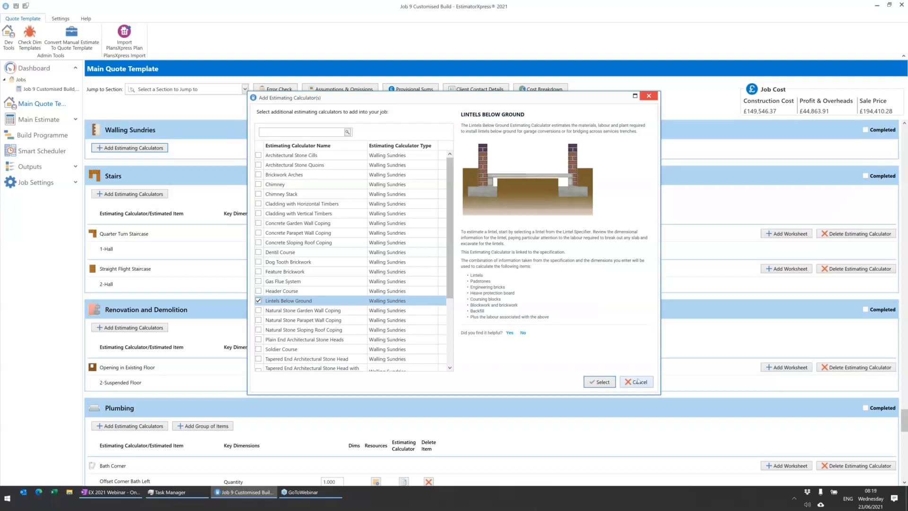
pyautogui.click(639, 381)
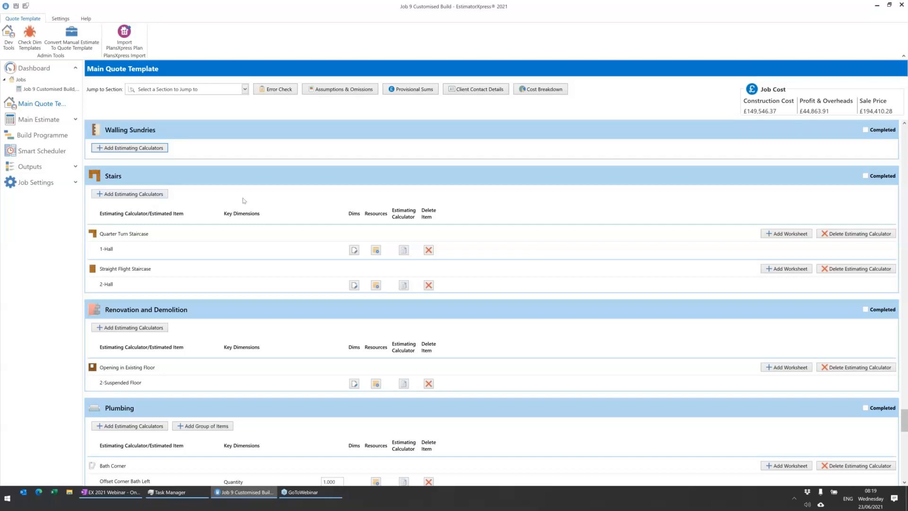
pyautogui.click(148, 91)
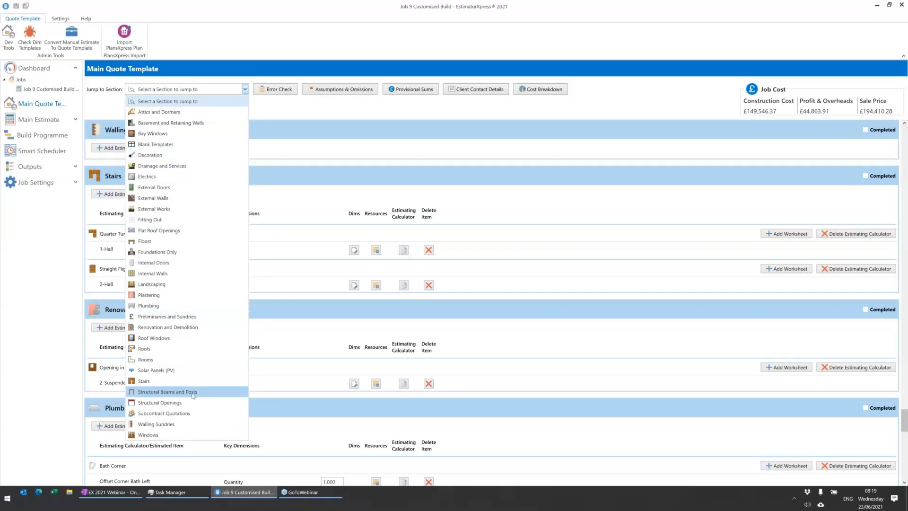
# Step: Jump to Structural Beams and Posts, preview Corner Structural Alterations, and cancel without adding
pyautogui.click(167, 392)
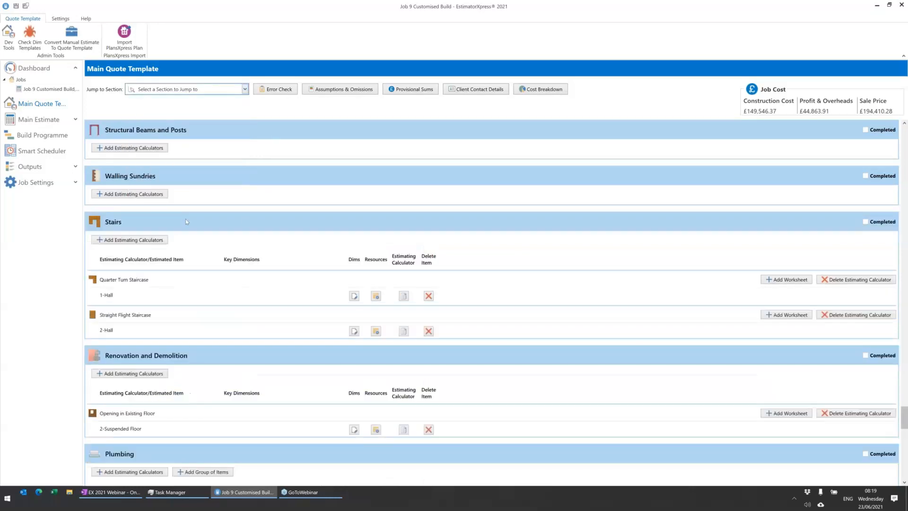
pyautogui.click(117, 148)
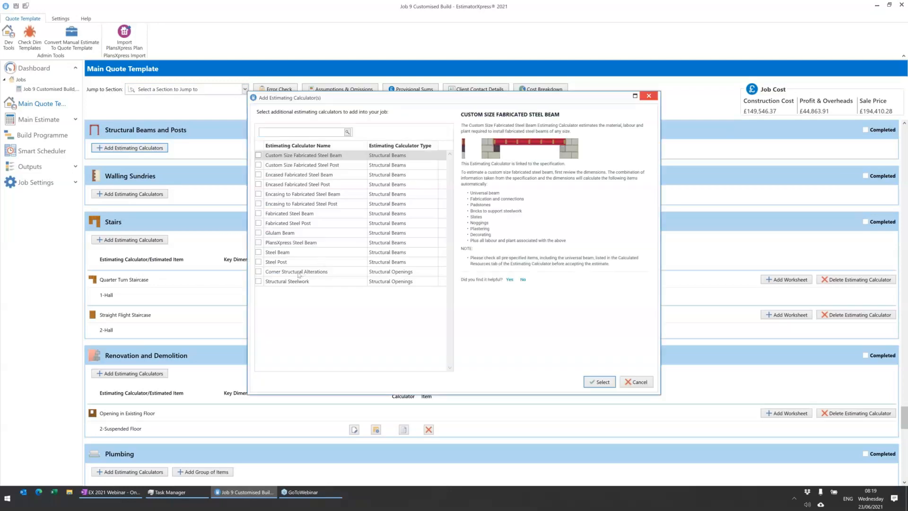
pyautogui.click(298, 272)
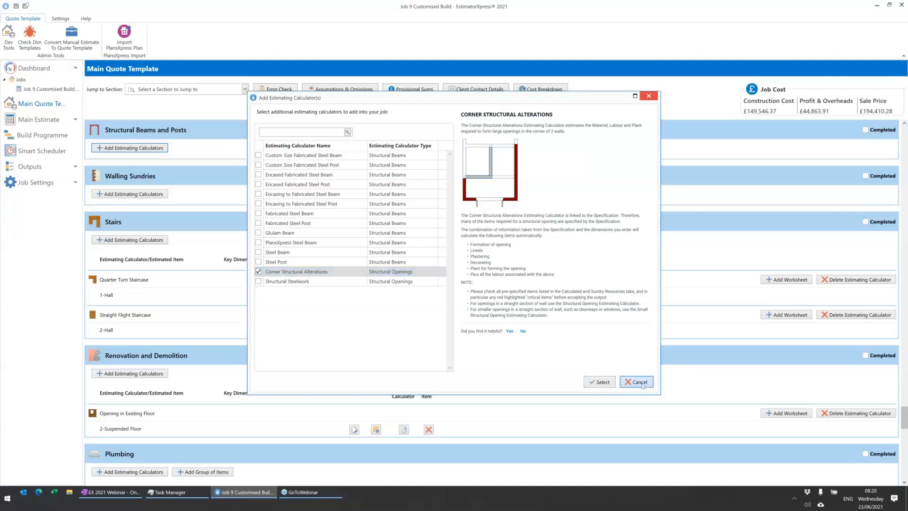
pyautogui.click(638, 381)
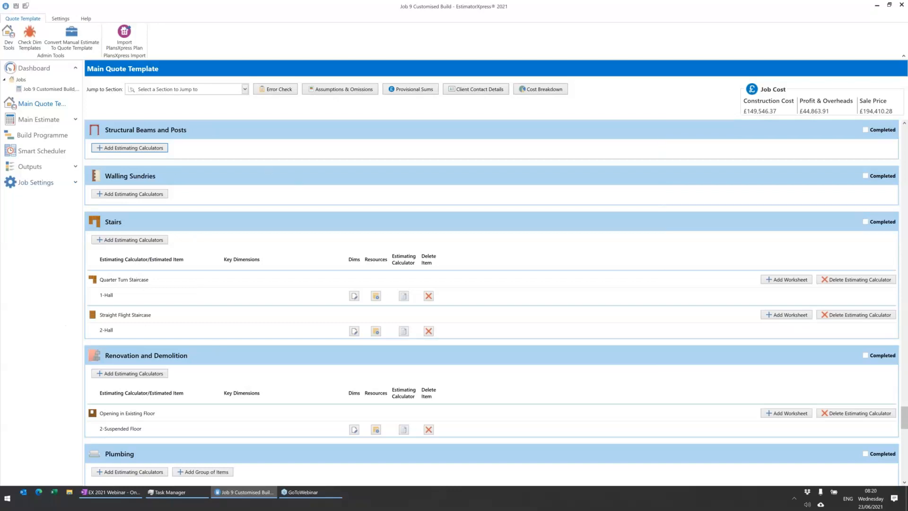
# Step: Jump to Fitting Out, tick Non Slip Vinyl Flooring, then cancel without adding it
pyautogui.click(199, 94)
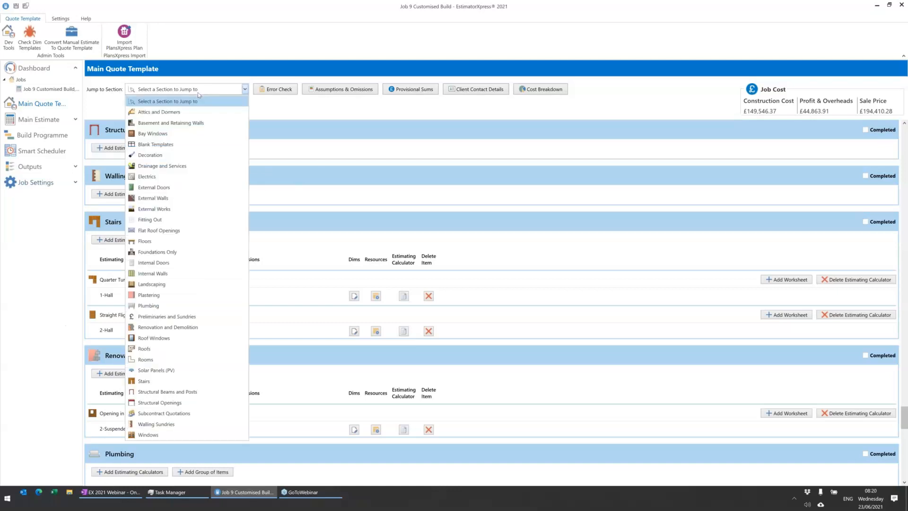
pyautogui.click(169, 220)
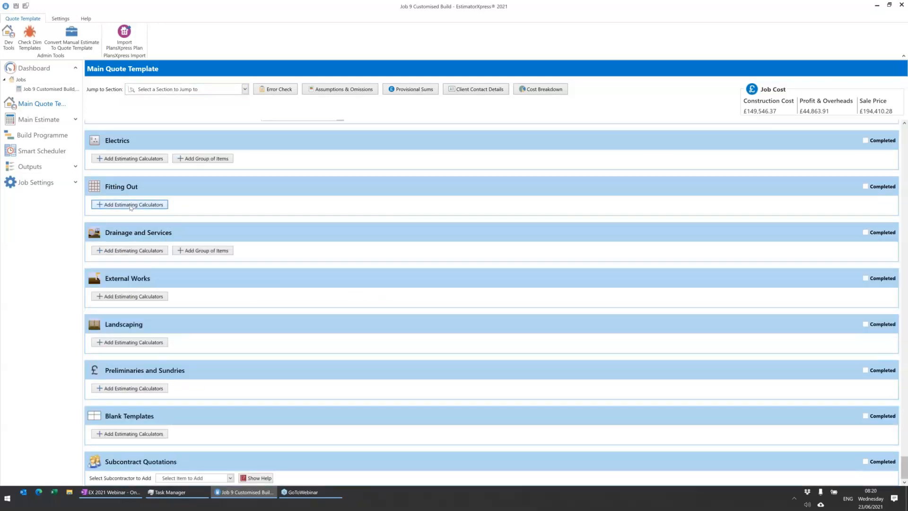
pyautogui.click(131, 204)
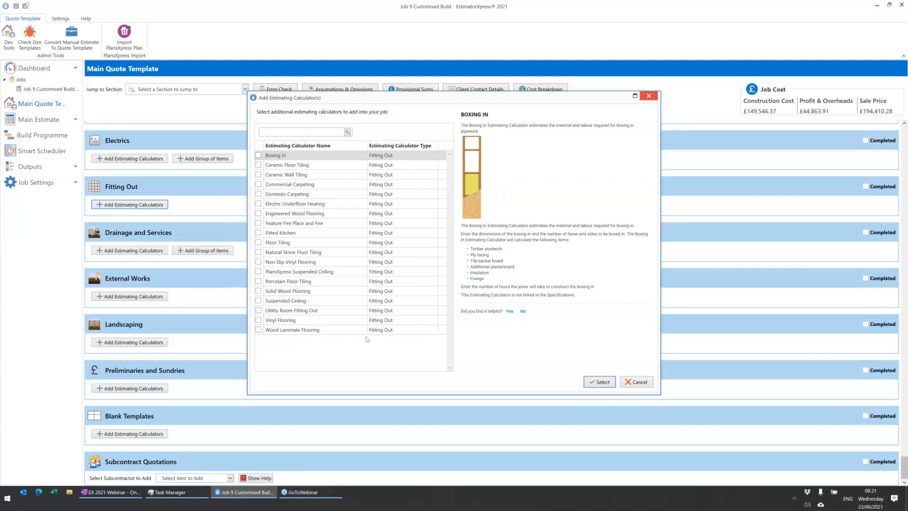
pyautogui.click(277, 263)
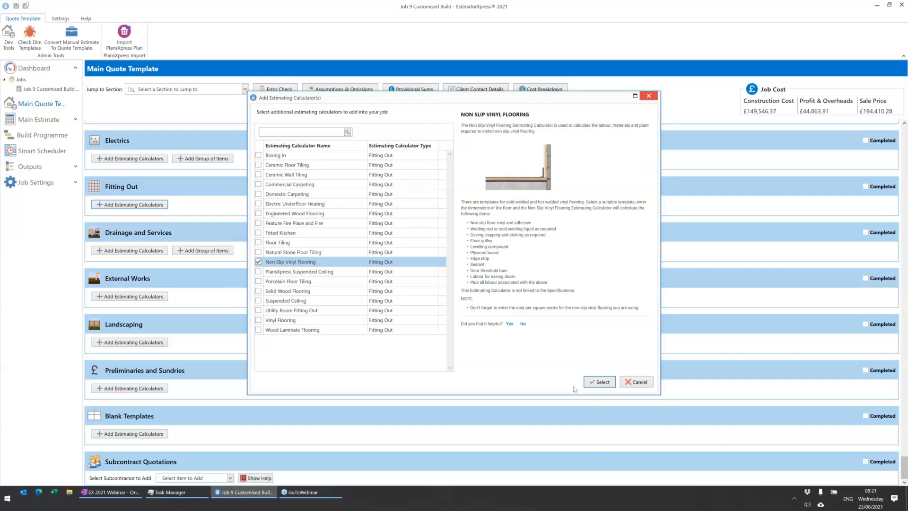
pyautogui.click(636, 381)
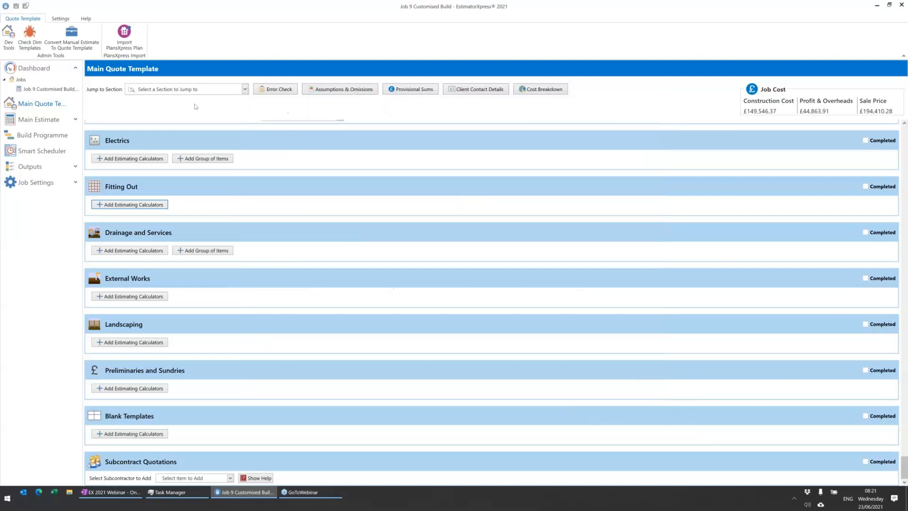
# Step: Jump to Roofs, search 'lead', and select the Lead Box Gutters calculator
pyautogui.click(166, 89)
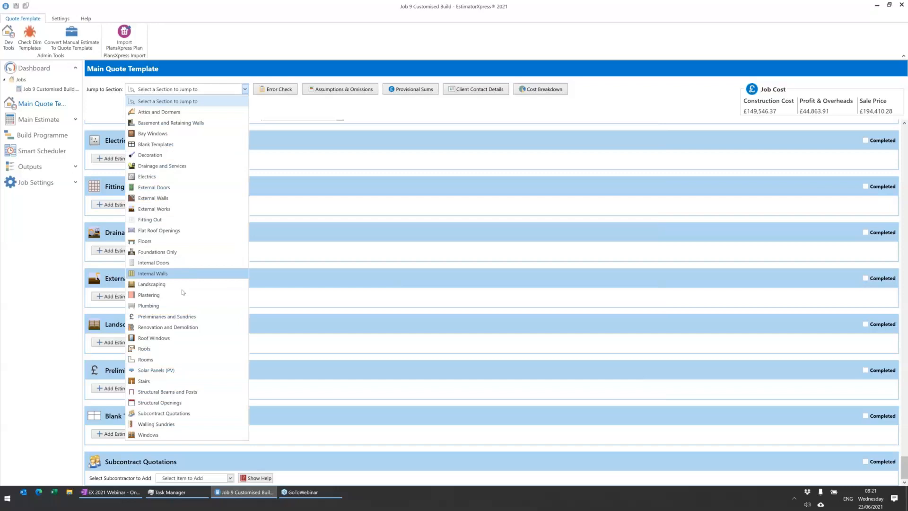
pyautogui.click(175, 350)
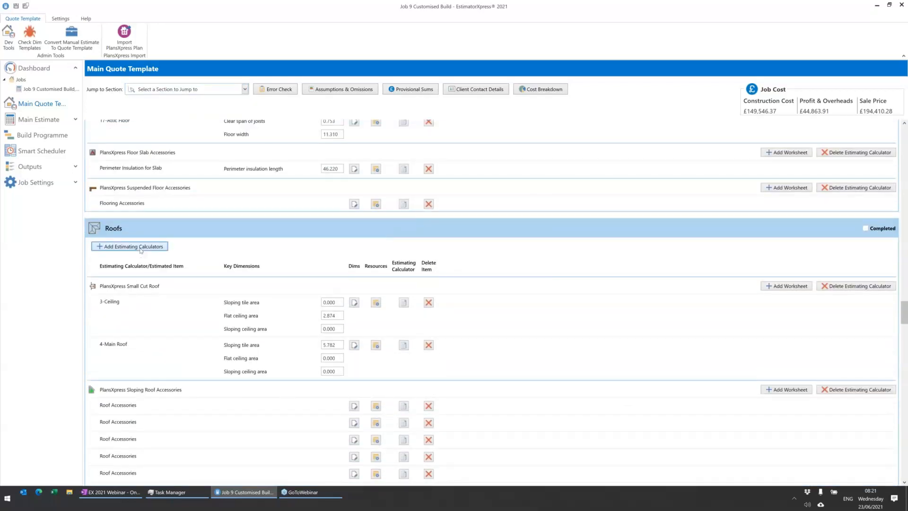
pyautogui.click(140, 250)
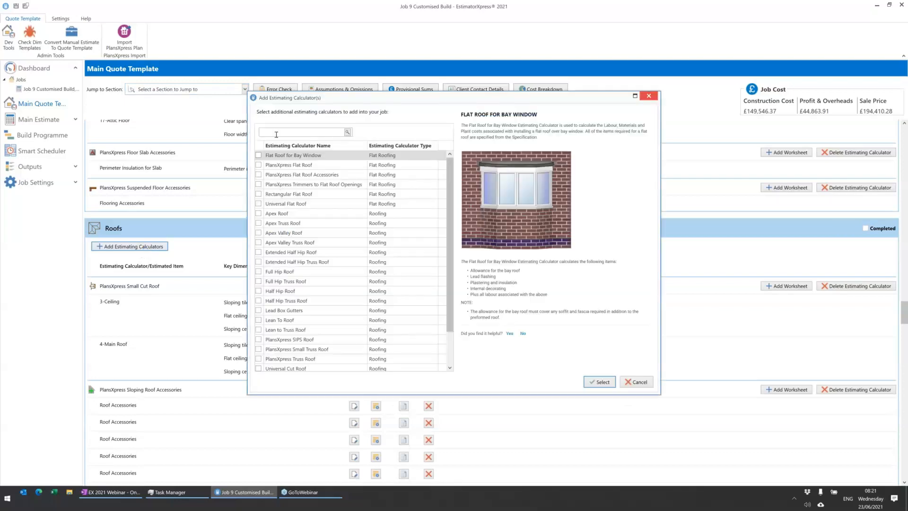
pyautogui.write('lead')
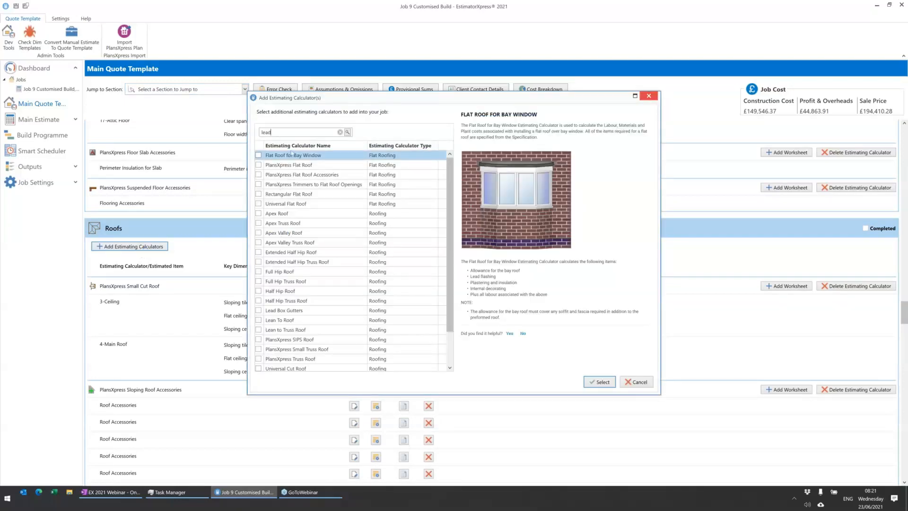
pyautogui.click(284, 155)
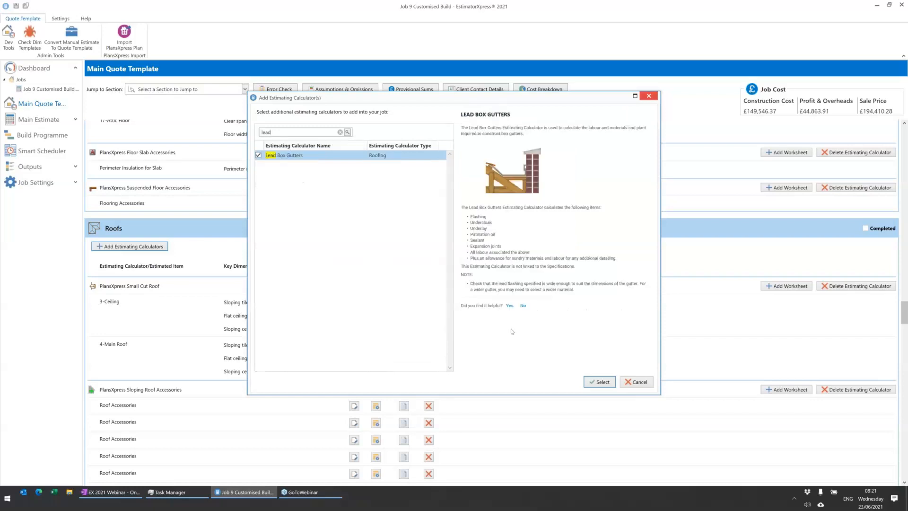
pyautogui.click(604, 385)
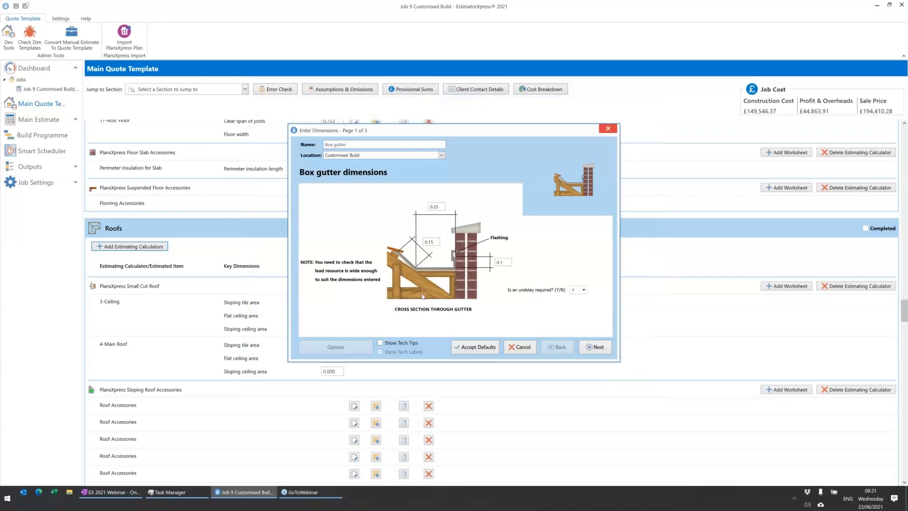
# Step: Turn on Show Tech Tips and review the 0.25 width and 0.15 and 0.1 upstand girth values
pyautogui.click(399, 344)
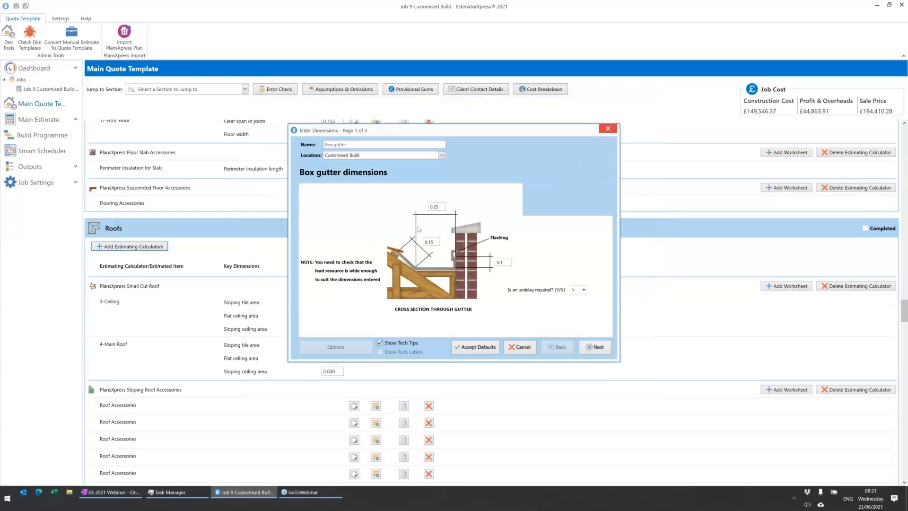
pyautogui.moveTo(434, 207)
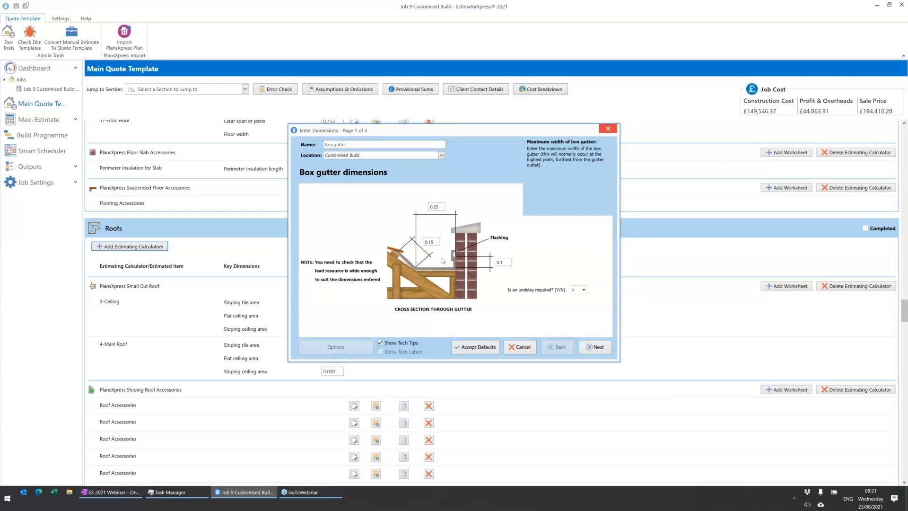
pyautogui.press('Tab')
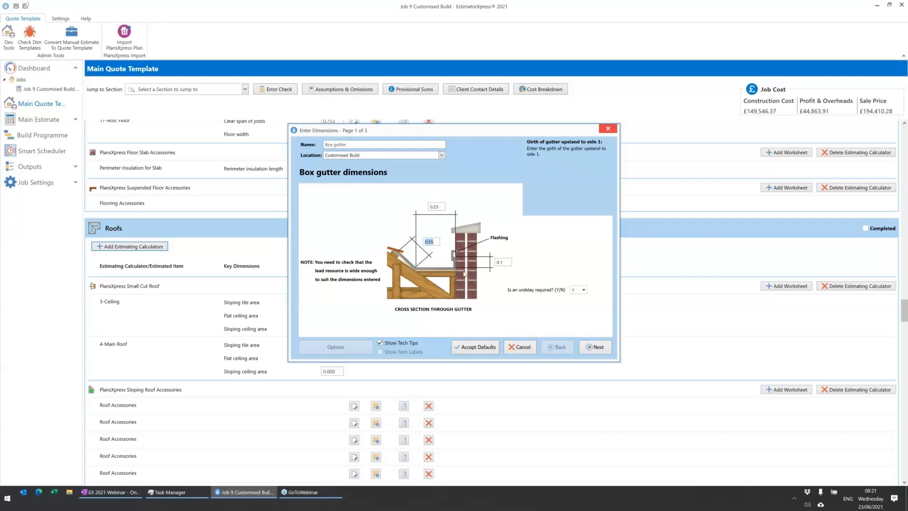
pyautogui.press('Tab')
pyautogui.click(501, 262)
# Step: Review the box gutter details values (1.5, 0.065, 0.1, 0.1) and continue to flashing details
pyautogui.click(598, 348)
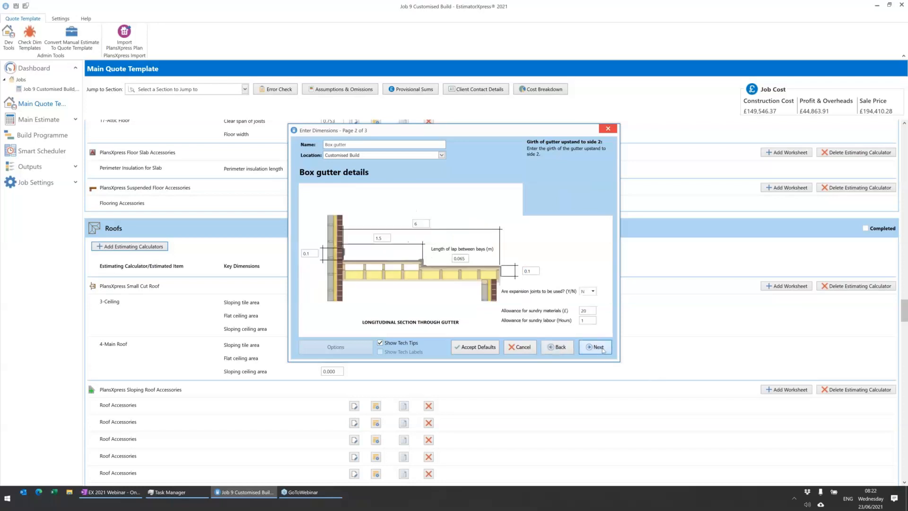
pyautogui.click(421, 223)
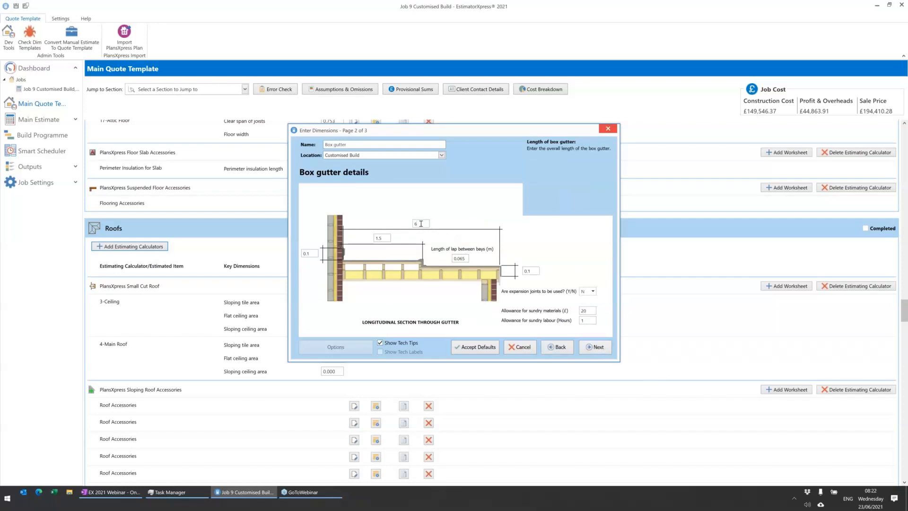
pyautogui.press('Tab')
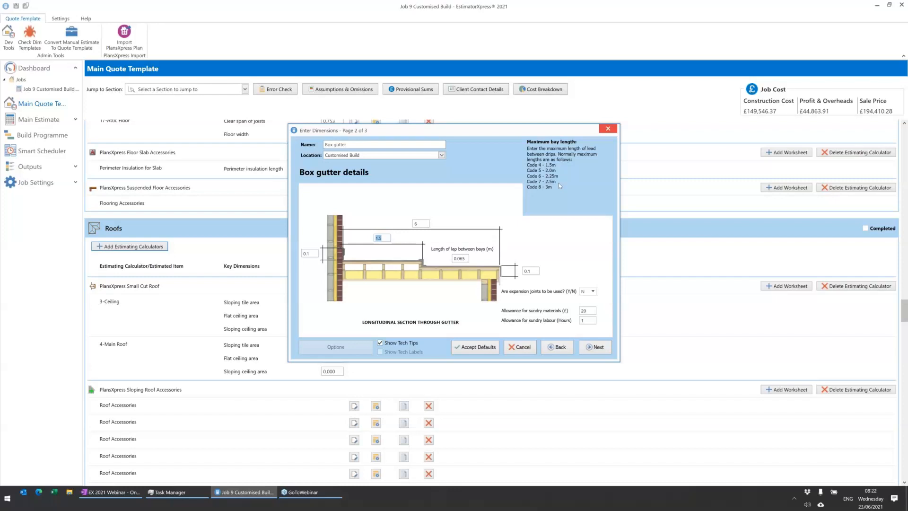
pyautogui.press('Tab')
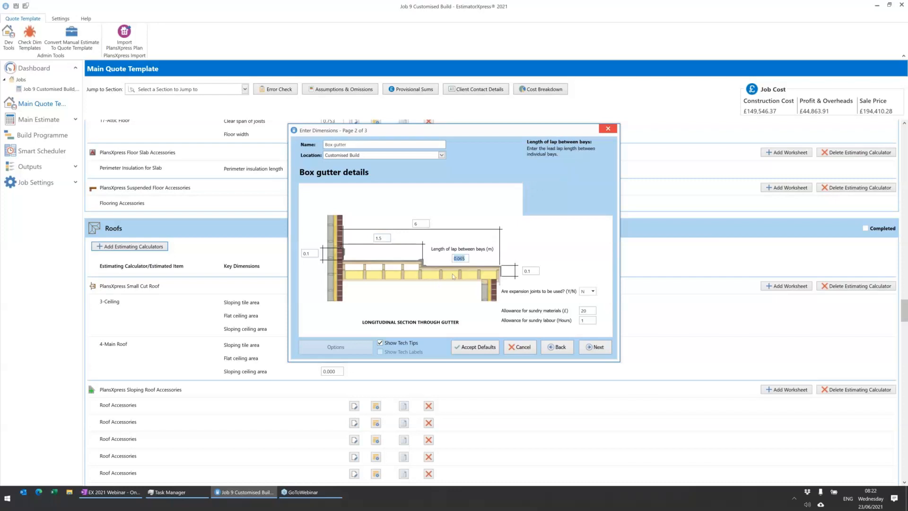
pyautogui.press('Tab')
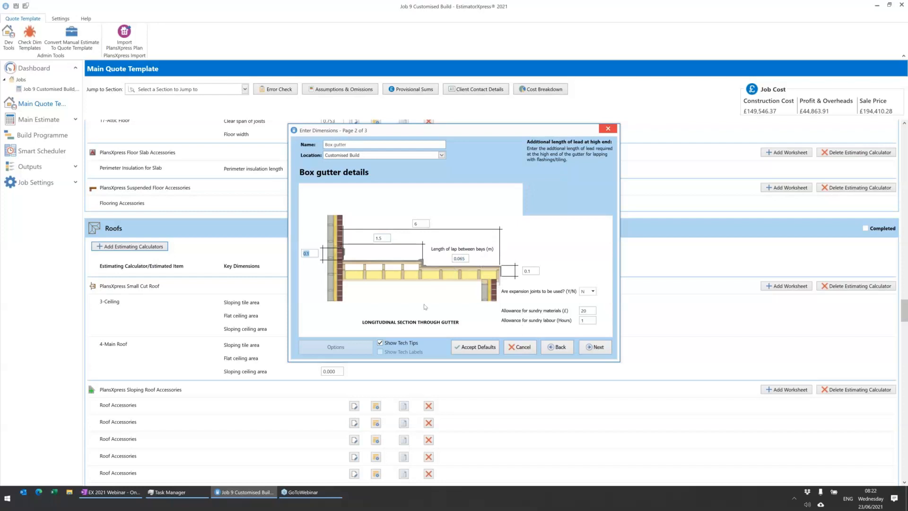
pyautogui.press('Tab')
pyautogui.click(596, 349)
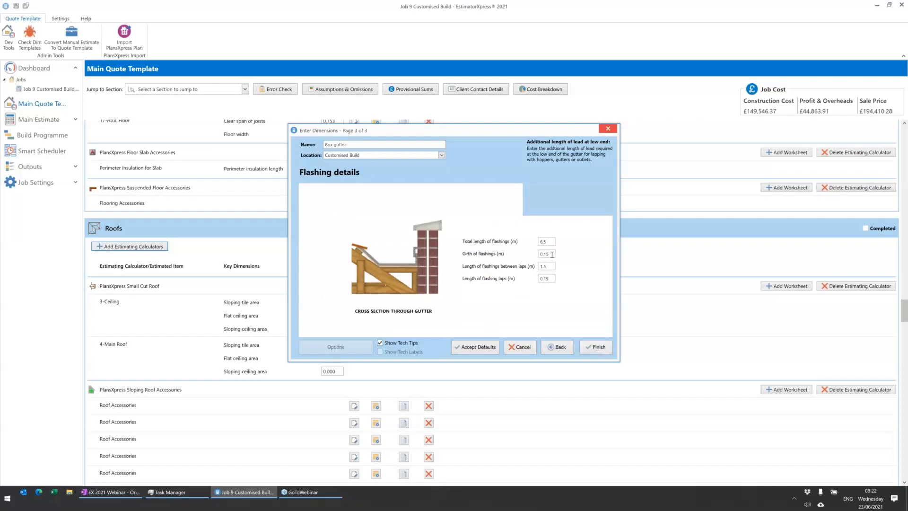
# Step: Accept the default flashing dimensions to add the Lead Box Gutters, raising the sale price to £195,360.53
pyautogui.moveTo(552, 266)
pyautogui.click(474, 348)
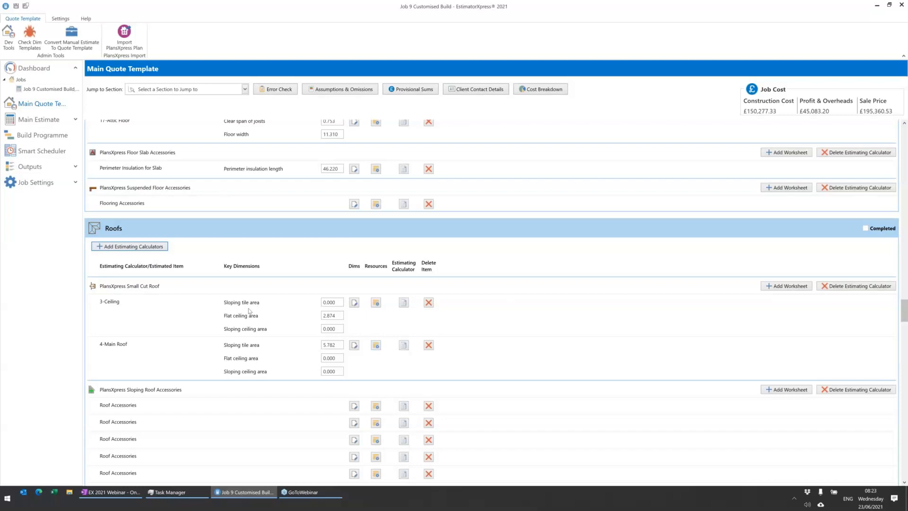
pyautogui.scroll(3, 249, 311)
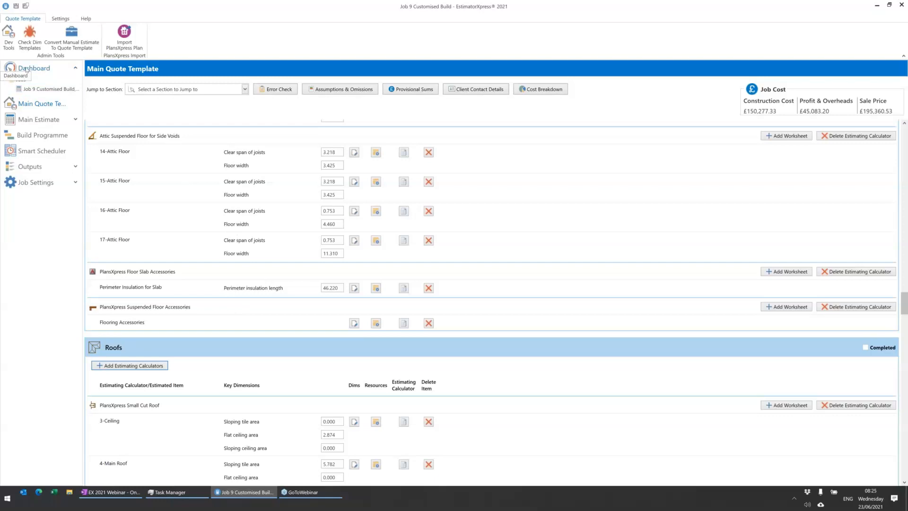
# Step: Close Job 9 without saving, open Job 5 from Recent Work and show its Main Estimate overview
pyautogui.click(26, 70)
pyautogui.click(488, 261)
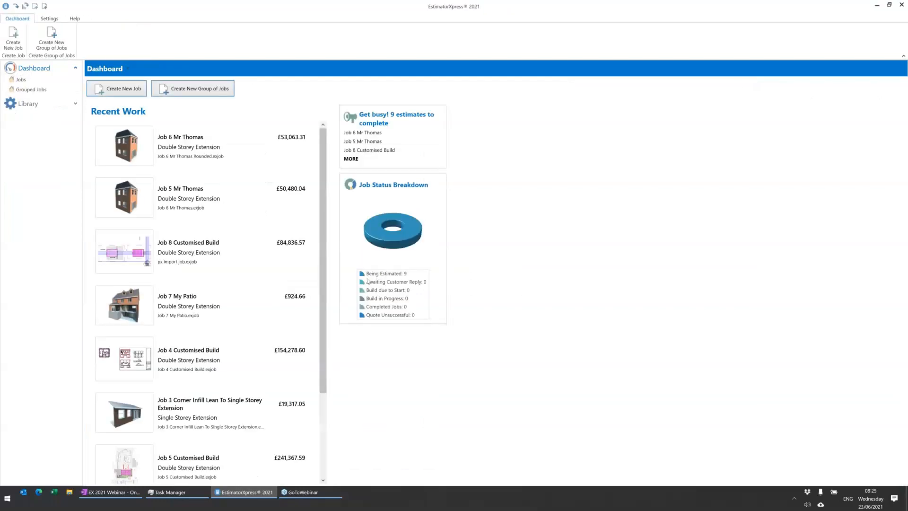
pyautogui.moveTo(368, 281)
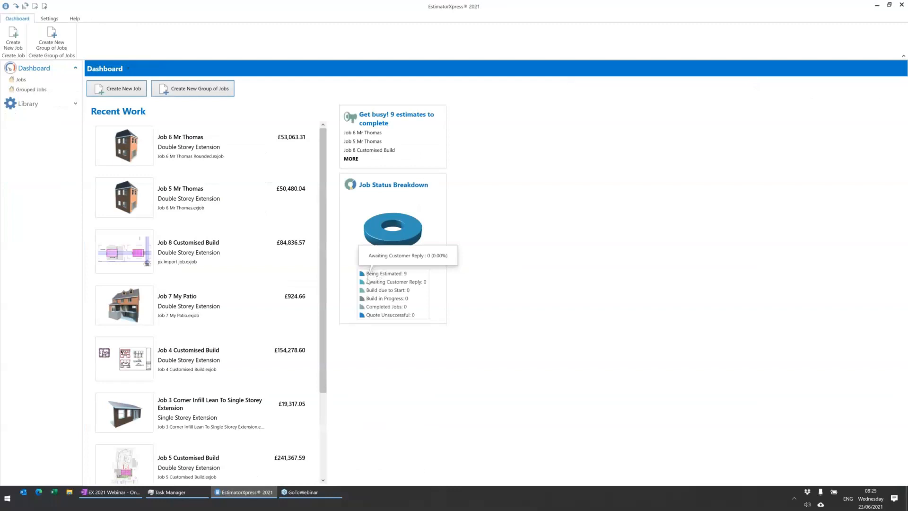
pyautogui.click(174, 193)
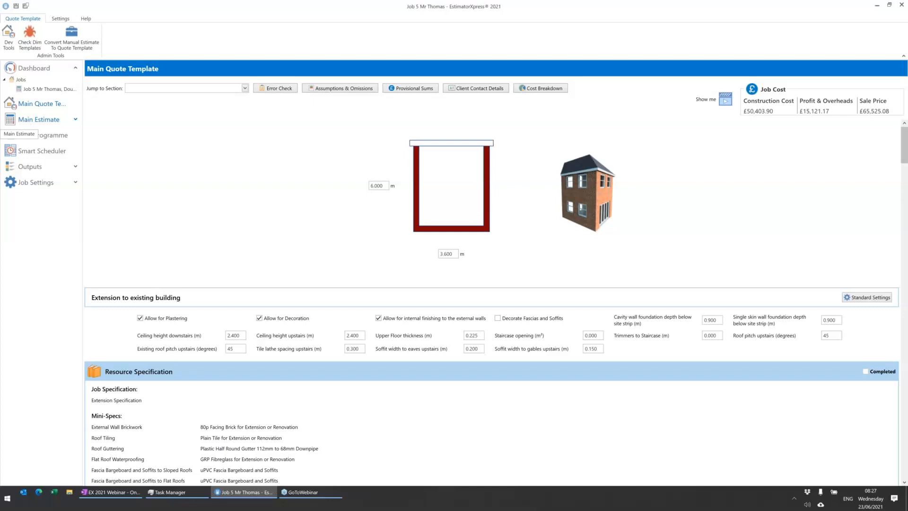
pyautogui.click(39, 119)
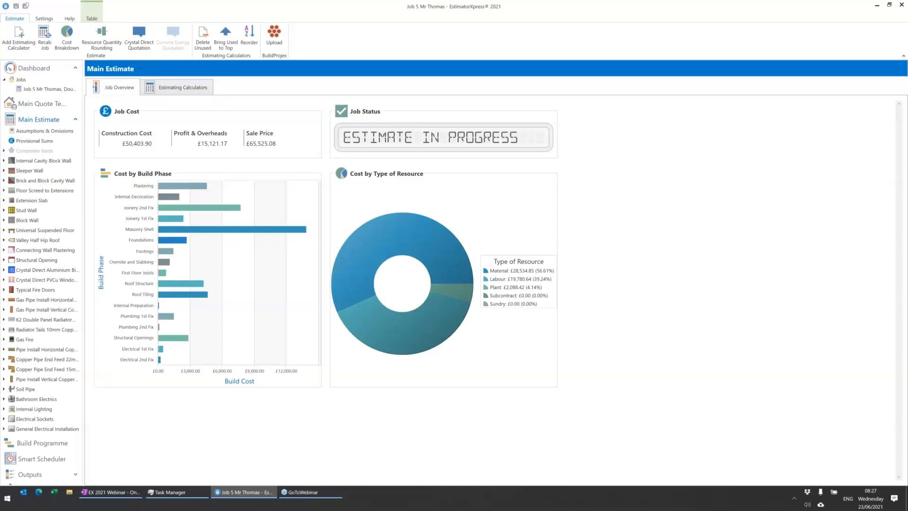
# Step: Open Resource Quantity Rounding to see Job 5's suggested swaps totalling £76.14
pyautogui.click(101, 43)
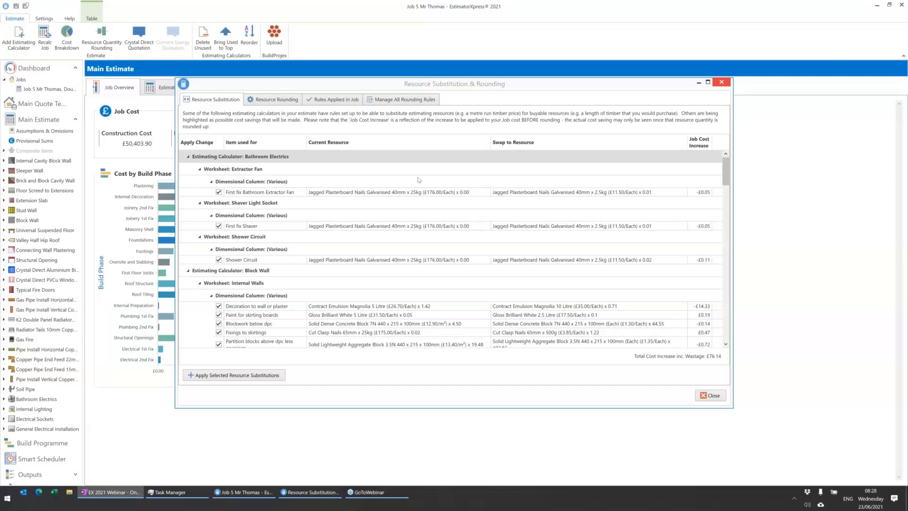
# Step: Review the Bathroom Electrics nail swaps and untick Apply Change for First fix Bathroom Extractor Fan
pyautogui.click(359, 195)
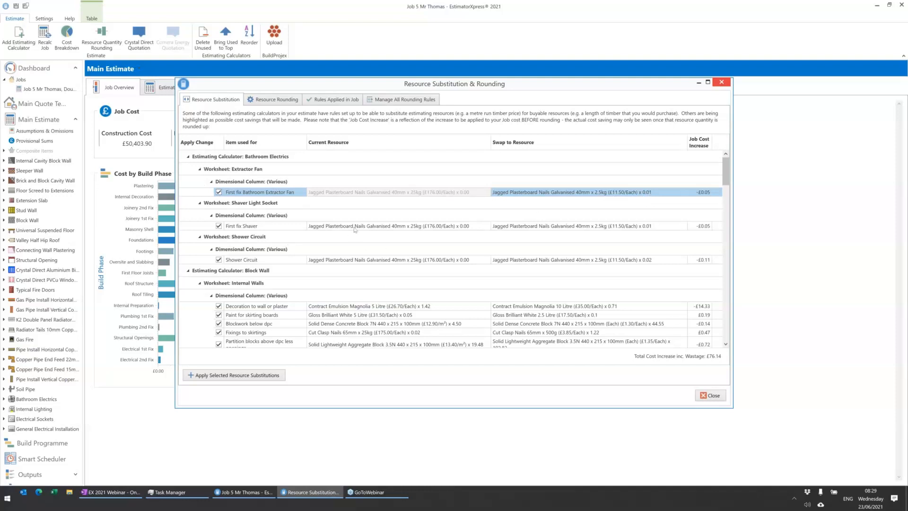
pyautogui.click(384, 227)
pyautogui.click(409, 263)
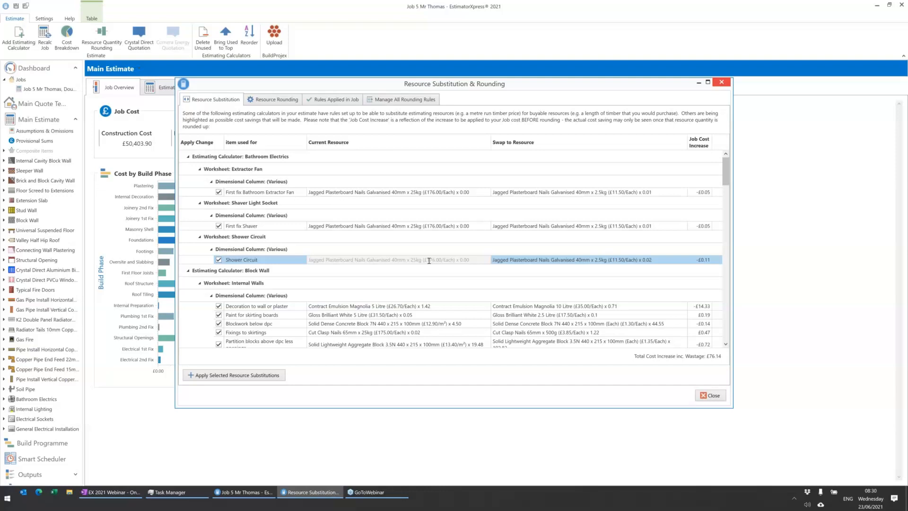
pyautogui.click(219, 193)
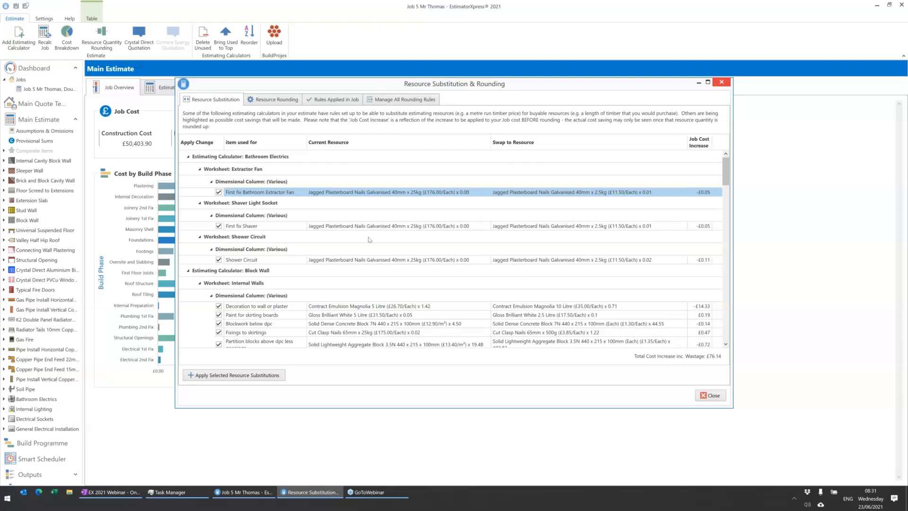
pyautogui.scroll(-3, 369, 239)
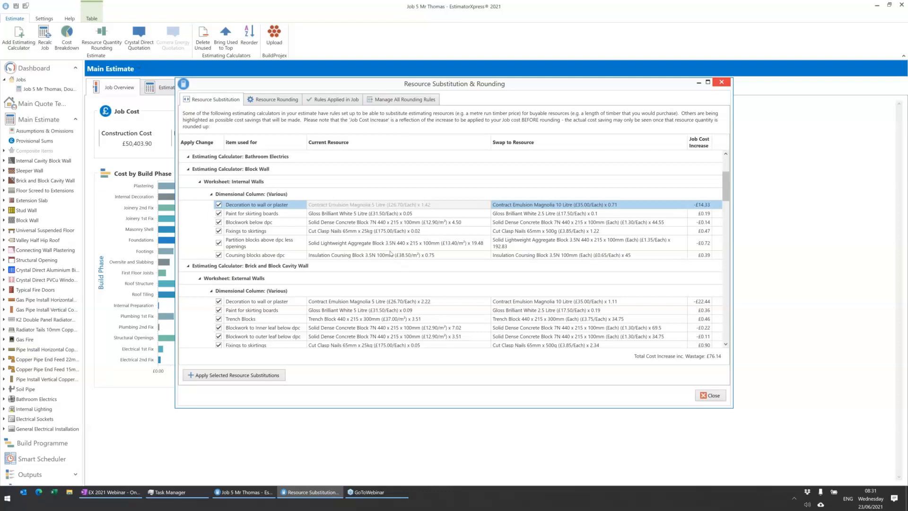
pyautogui.scroll(-10, 391, 254)
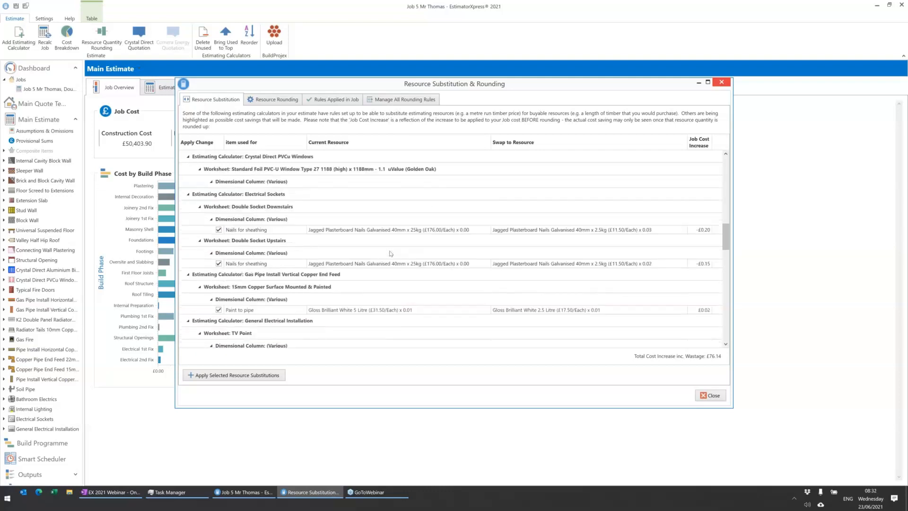
pyautogui.scroll(-5, 391, 254)
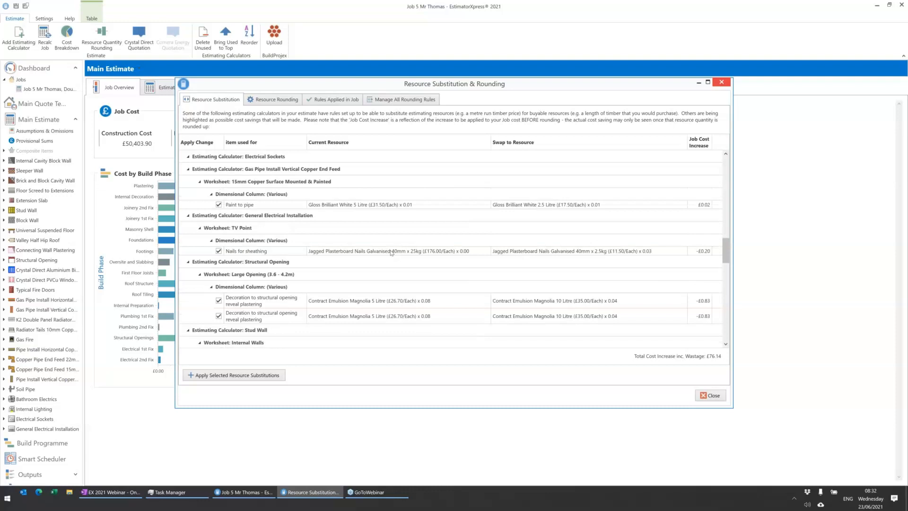
pyautogui.scroll(-5, 391, 253)
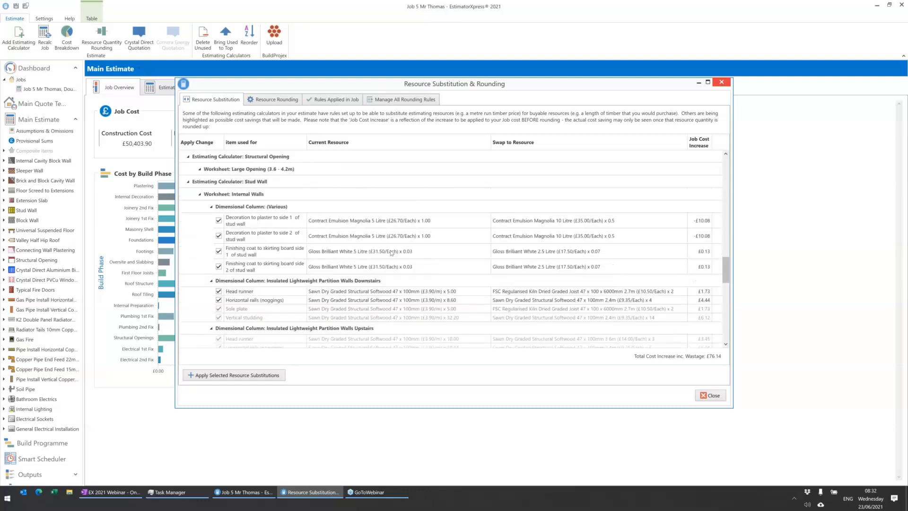
pyautogui.scroll(-1, 391, 253)
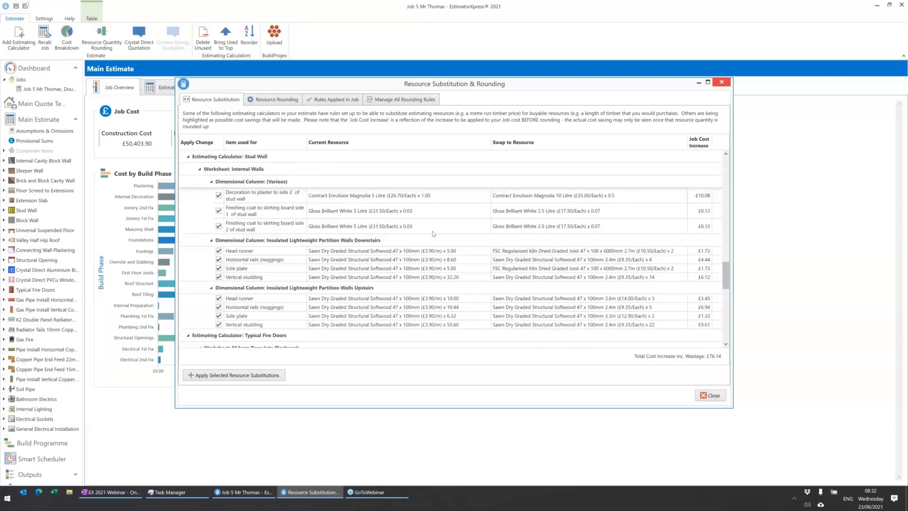
pyautogui.scroll(1, 434, 233)
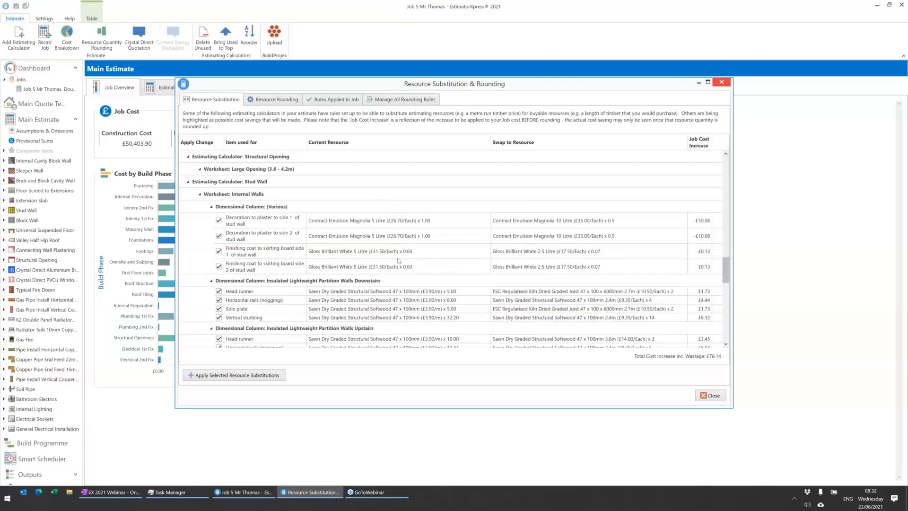
pyautogui.scroll(-2, 399, 260)
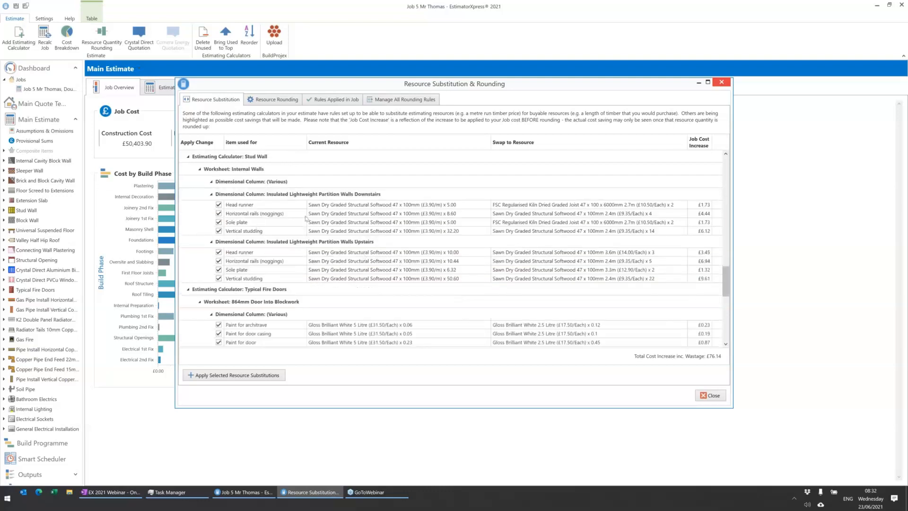
pyautogui.click(445, 206)
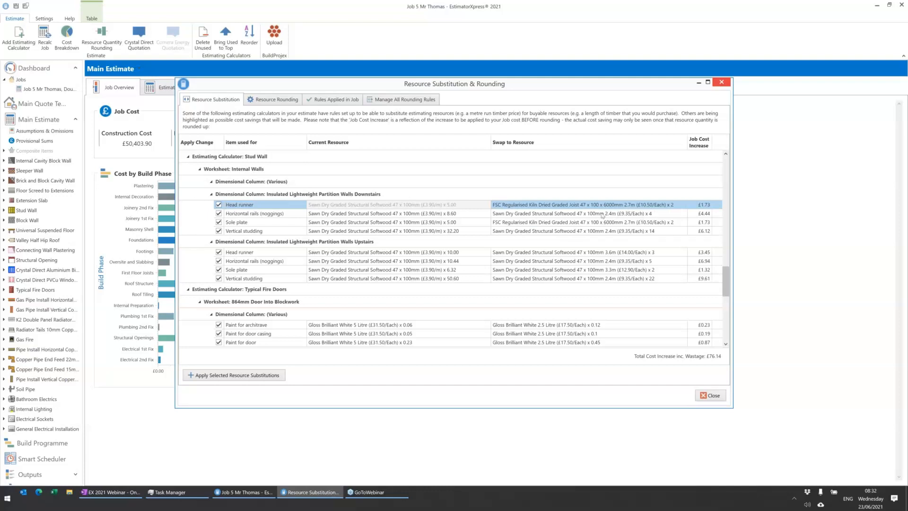
pyautogui.click(598, 214)
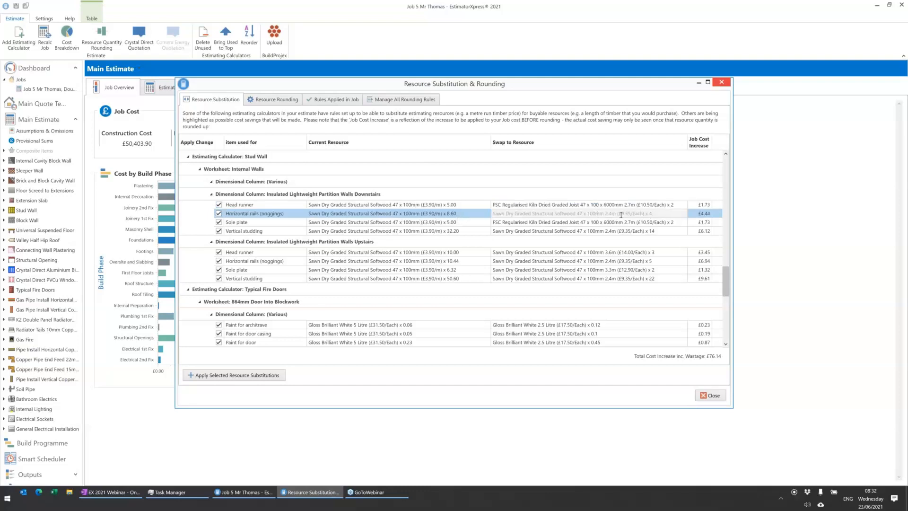
pyautogui.click(602, 221)
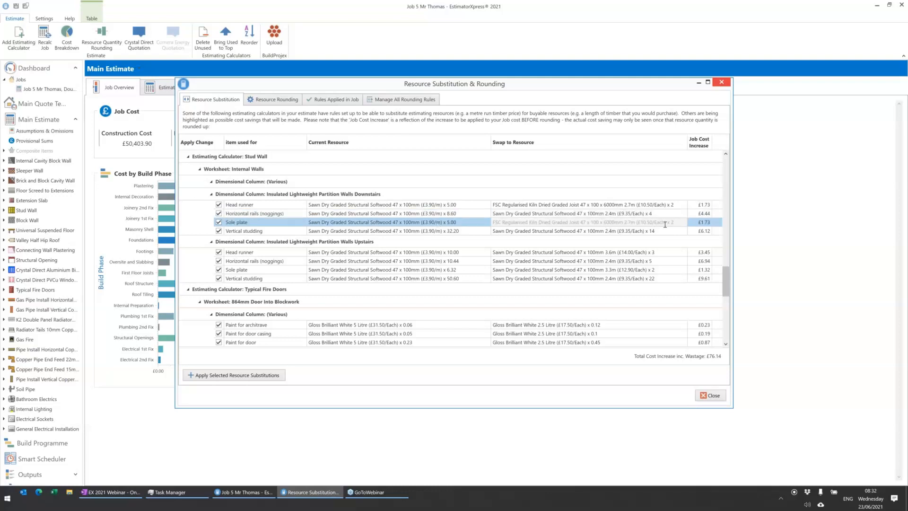
pyautogui.click(602, 233)
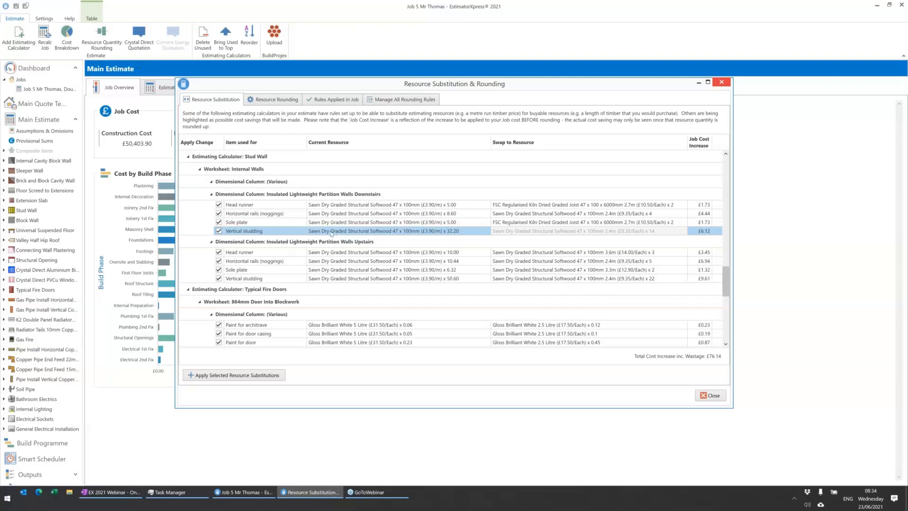
# Step: Review the Hip roof joists, Hip roof rafters and Lathe swaps under Valley Half Hip Roof
pyautogui.scroll(-10, 331, 232)
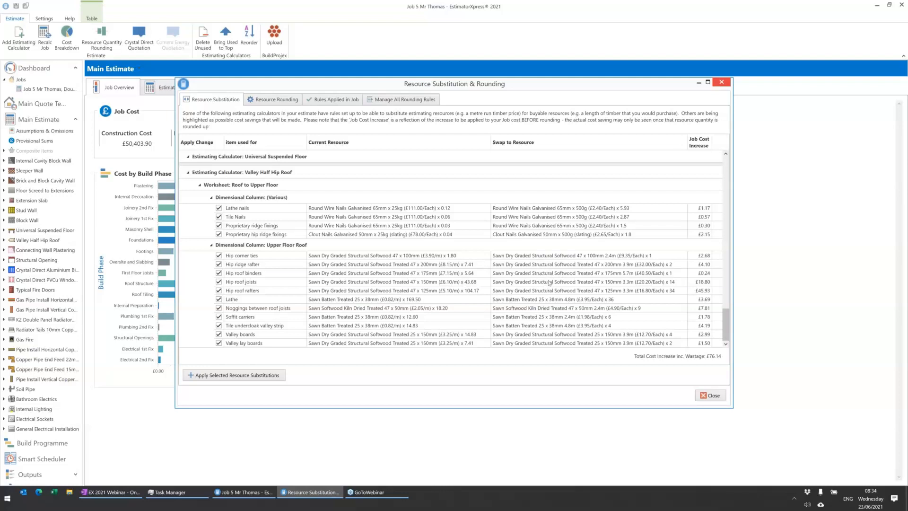
pyautogui.click(549, 282)
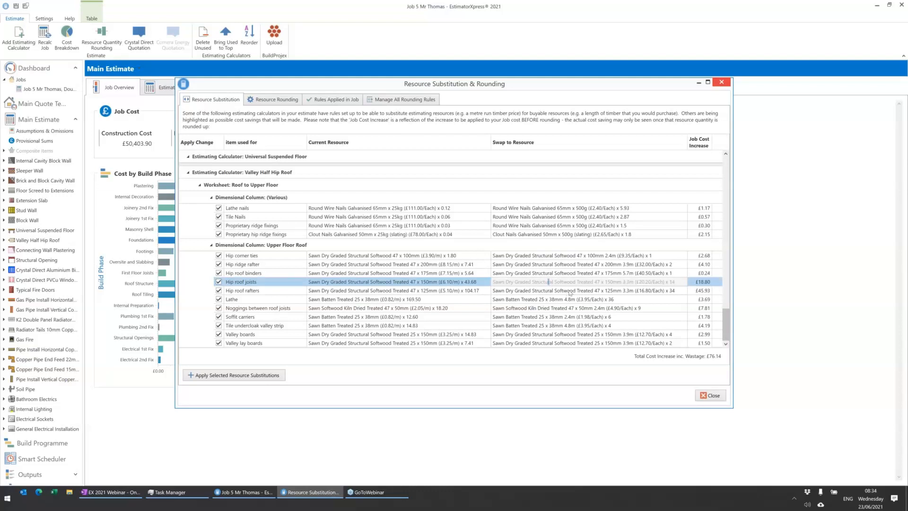
pyautogui.click(570, 291)
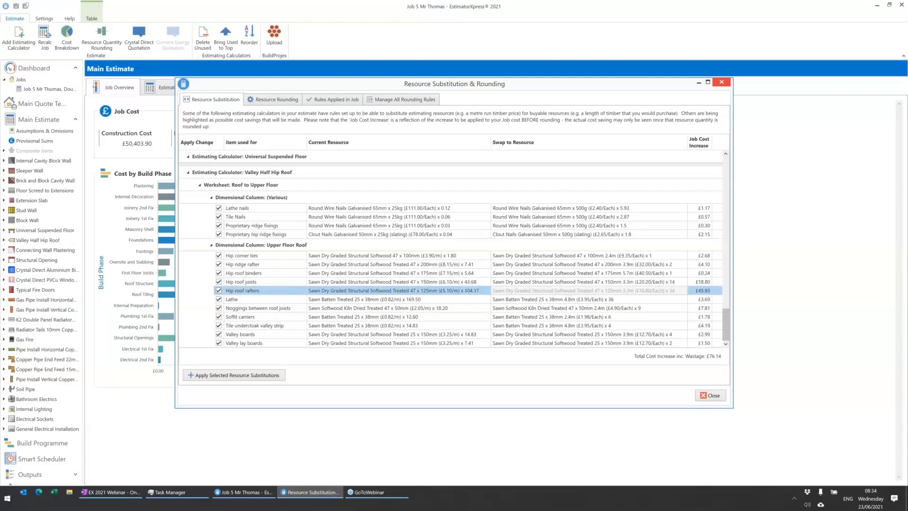
pyautogui.click(554, 300)
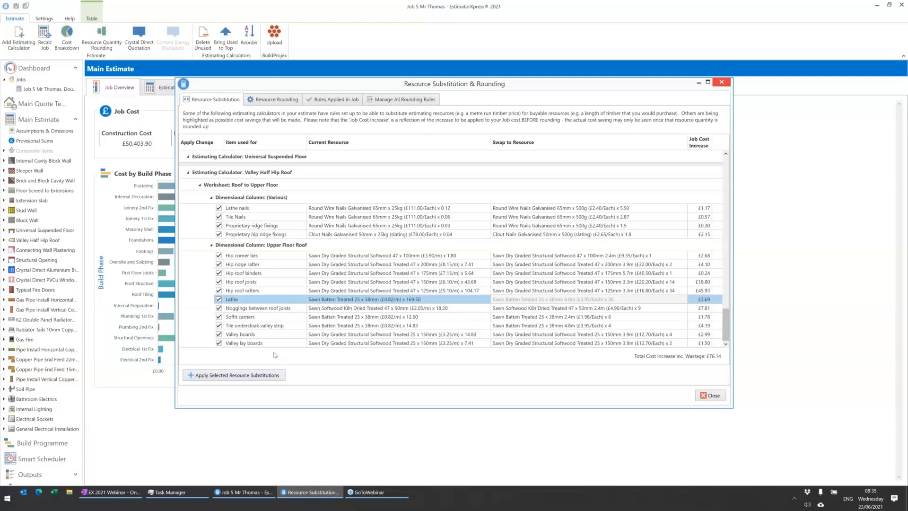
# Step: Apply the ticked product substitutions, raising the construction cost by £76.14 to £50,480.04
pyautogui.click(202, 375)
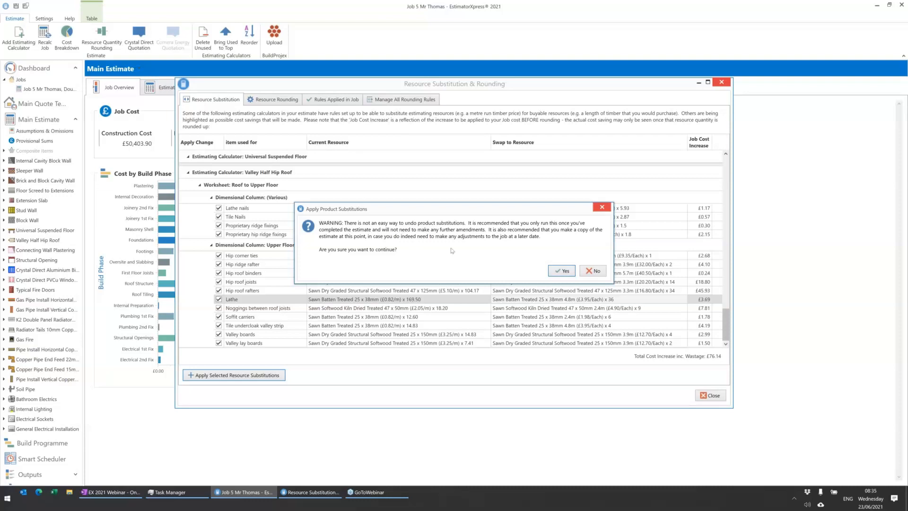
pyautogui.click(561, 273)
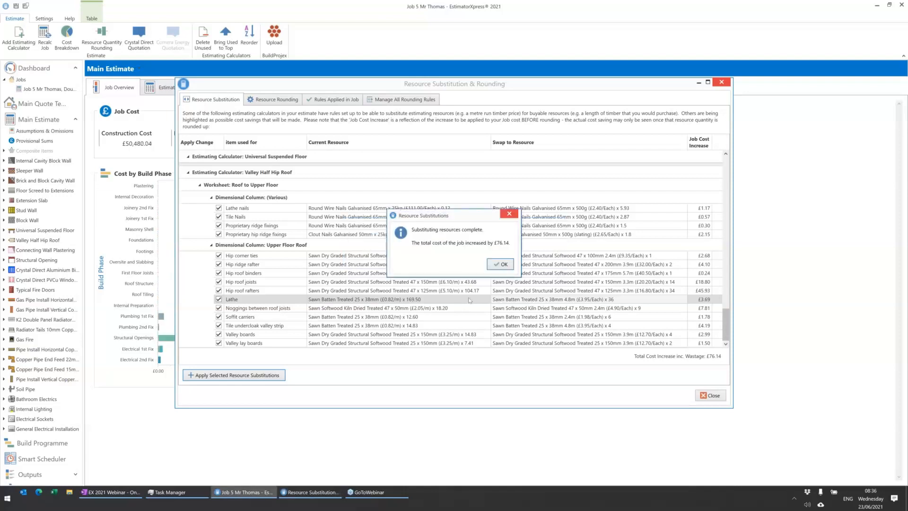
pyautogui.click(504, 265)
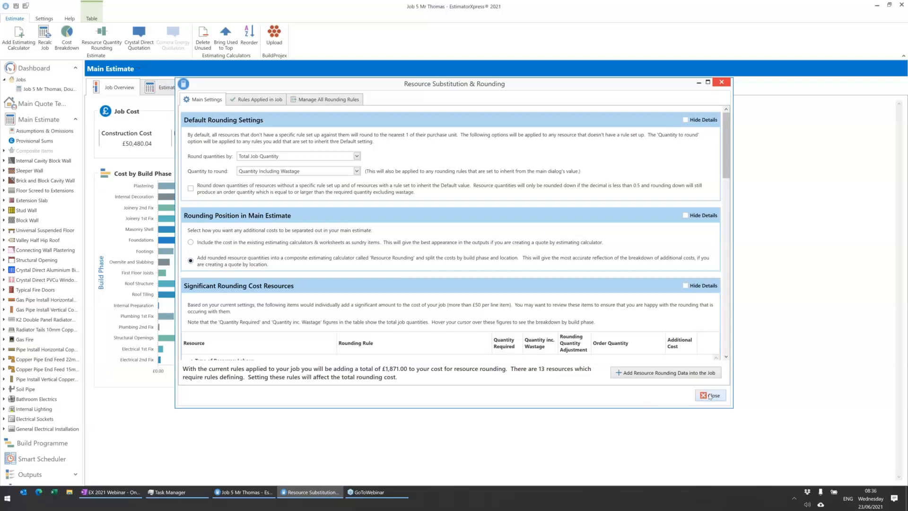
# Step: Close Resource Substitution & Rounding and return to the Dashboard without saving Job 5
pyautogui.click(709, 396)
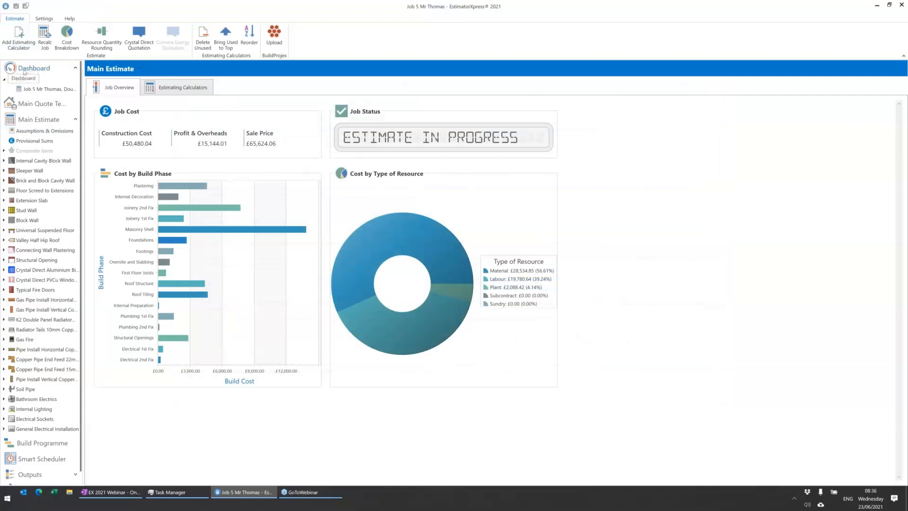
pyautogui.click(24, 71)
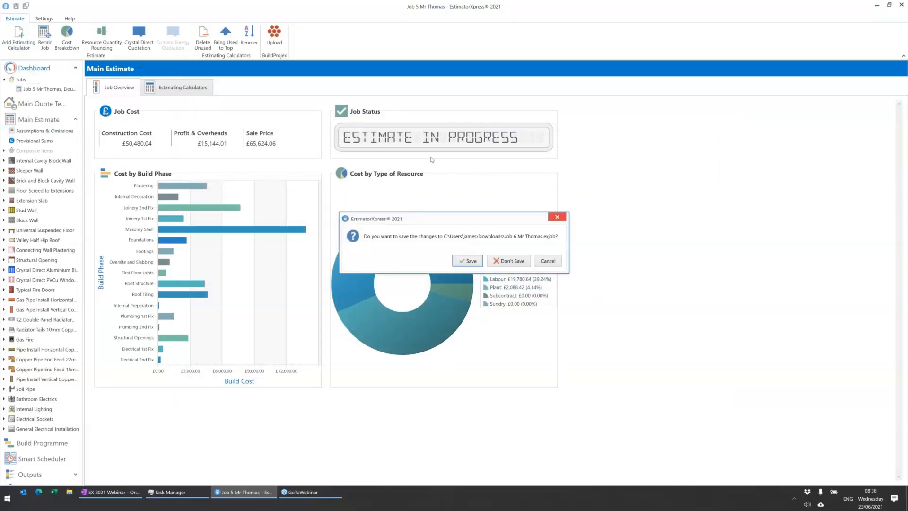
pyautogui.click(517, 263)
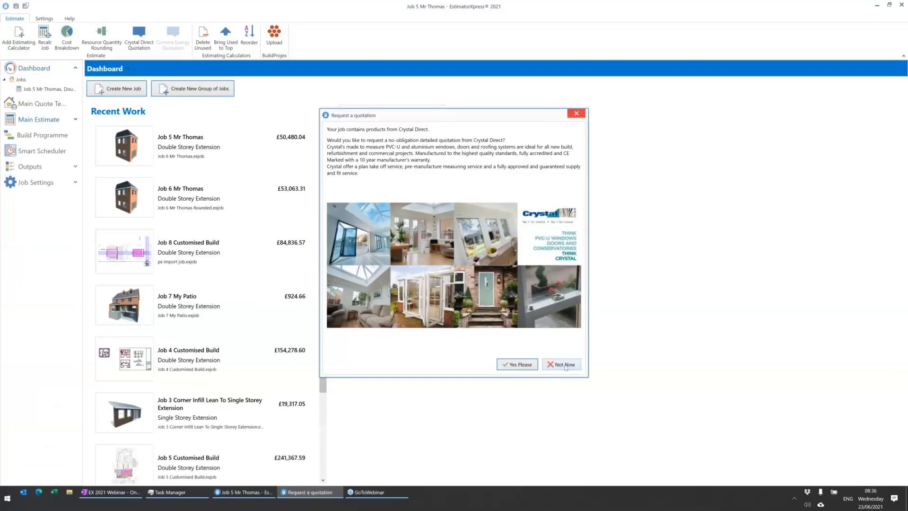
# Step: Decline the Crystal Direct quotation request and open Job 6 from Recent Work
pyautogui.click(565, 365)
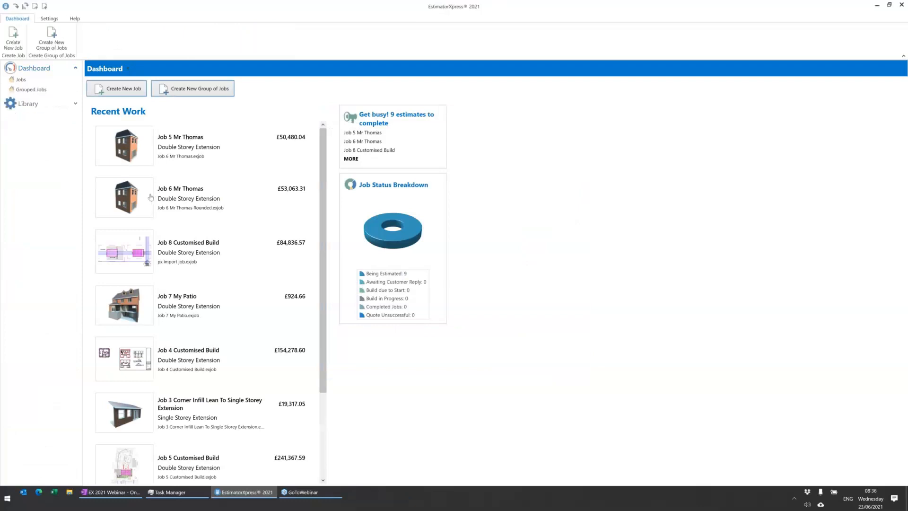
pyautogui.click(172, 192)
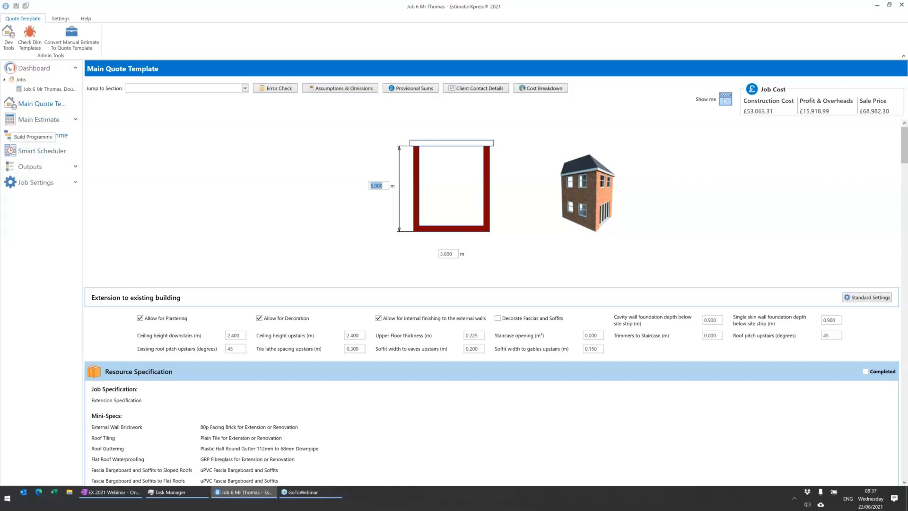
# Step: Show Job 6's Build Programme Gantt chart of build phases
pyautogui.click(37, 135)
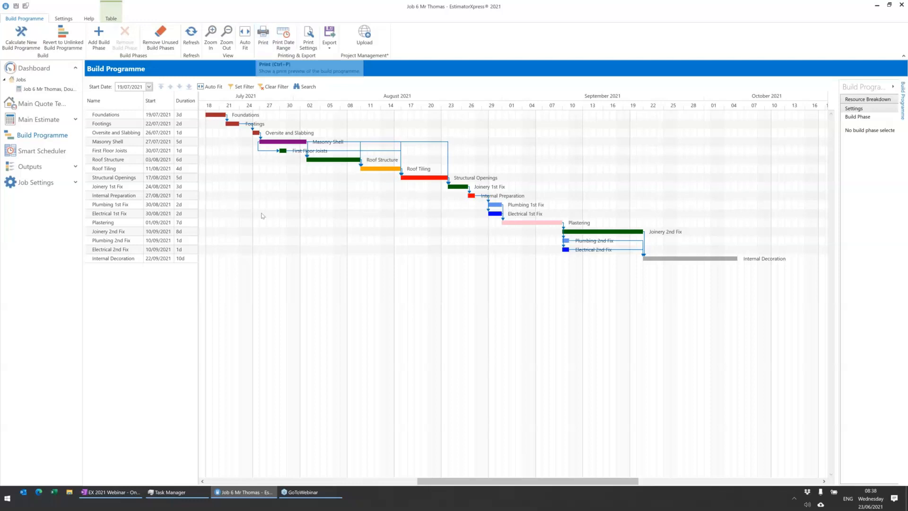
pyautogui.click(264, 41)
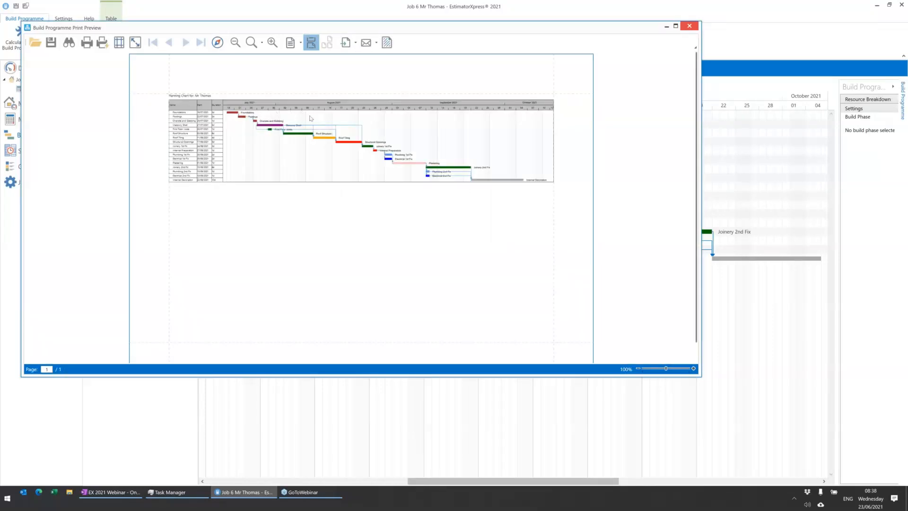
pyautogui.scroll(5, 312, 119)
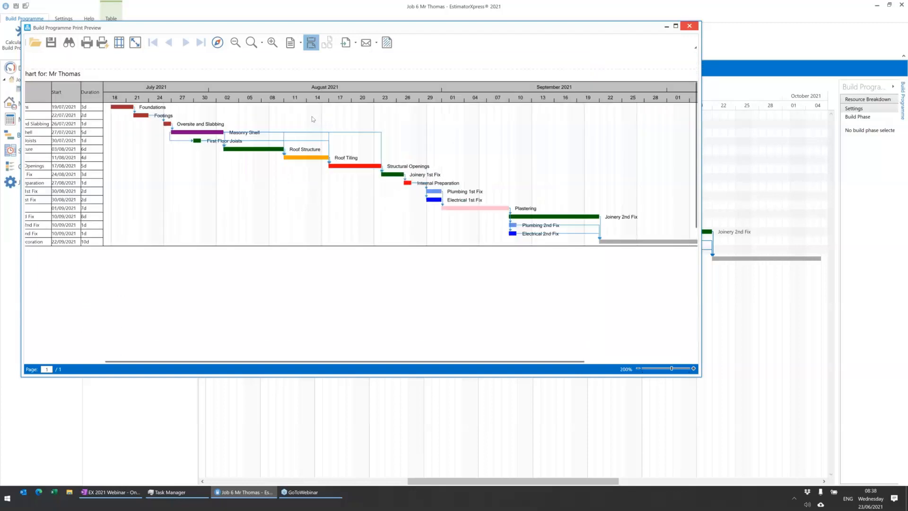
pyautogui.scroll(-1, 312, 119)
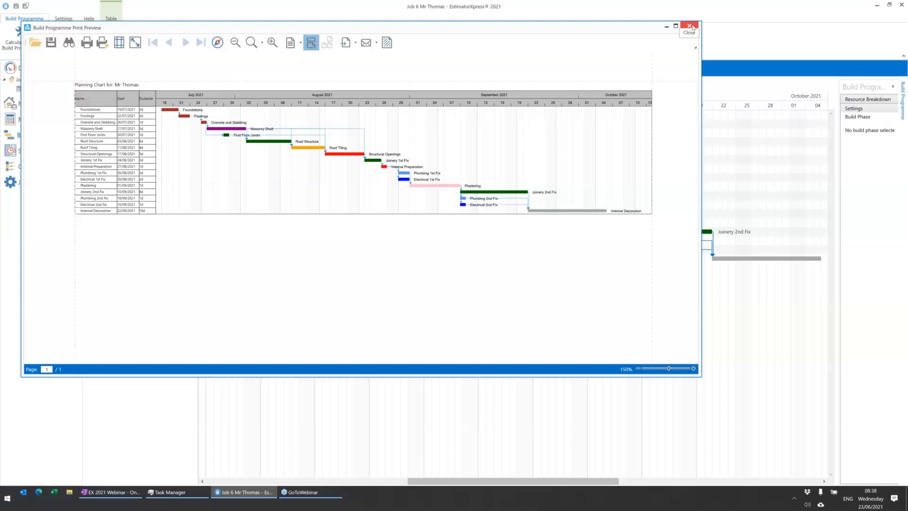
pyautogui.click(691, 27)
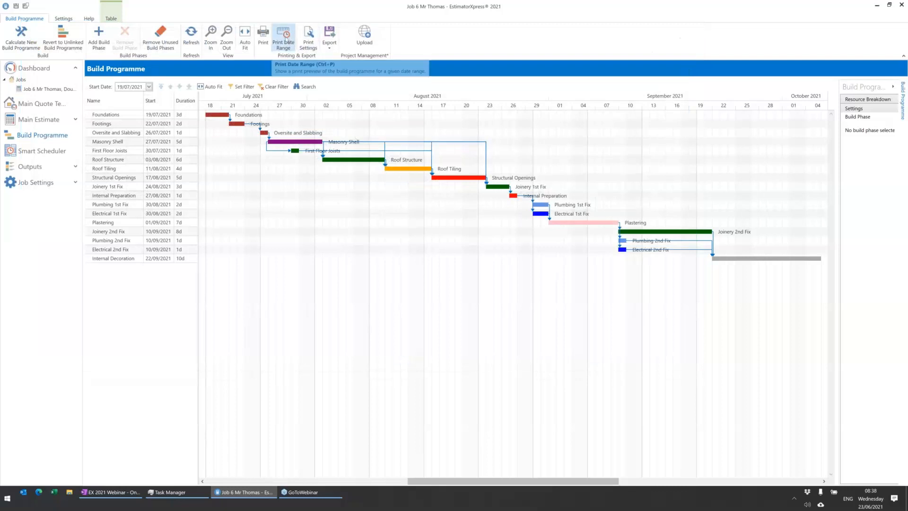
pyautogui.click(285, 41)
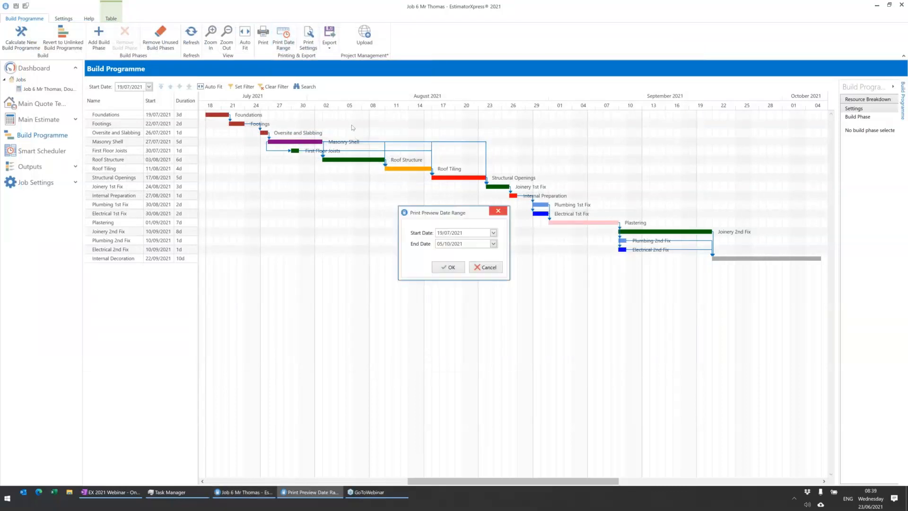
pyautogui.click(494, 243)
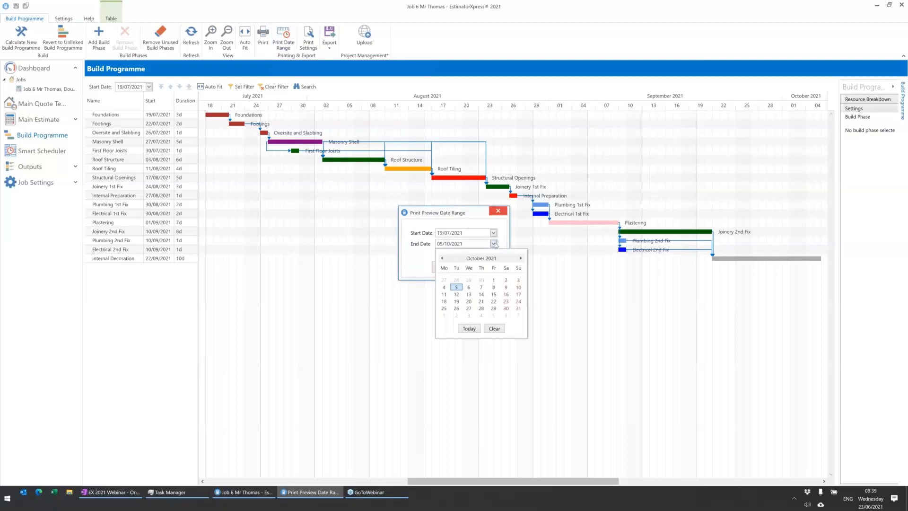
pyautogui.click(442, 258)
pyautogui.click(481, 309)
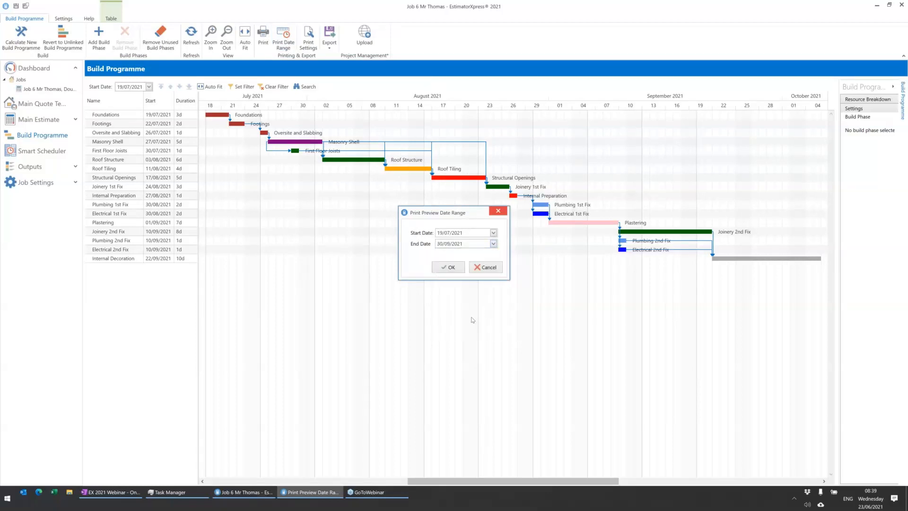
pyautogui.click(450, 270)
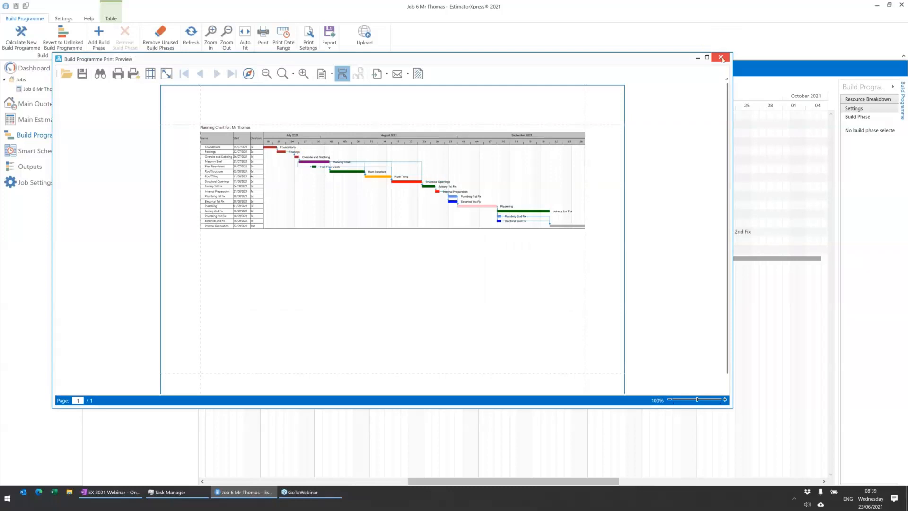
pyautogui.click(721, 57)
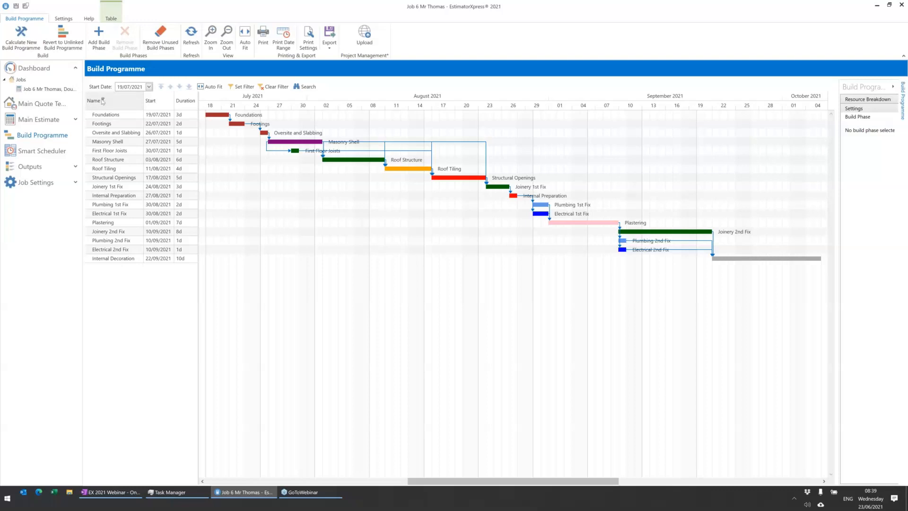
# Step: Try filtering phases by name (First Floor Joists, Footings), then clear the name filter
pyautogui.click(102, 100)
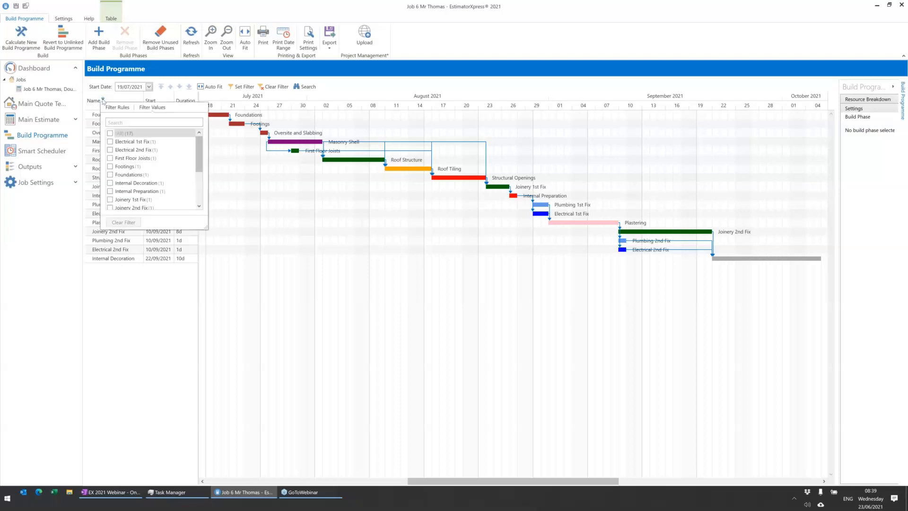
pyautogui.click(110, 158)
pyautogui.click(110, 167)
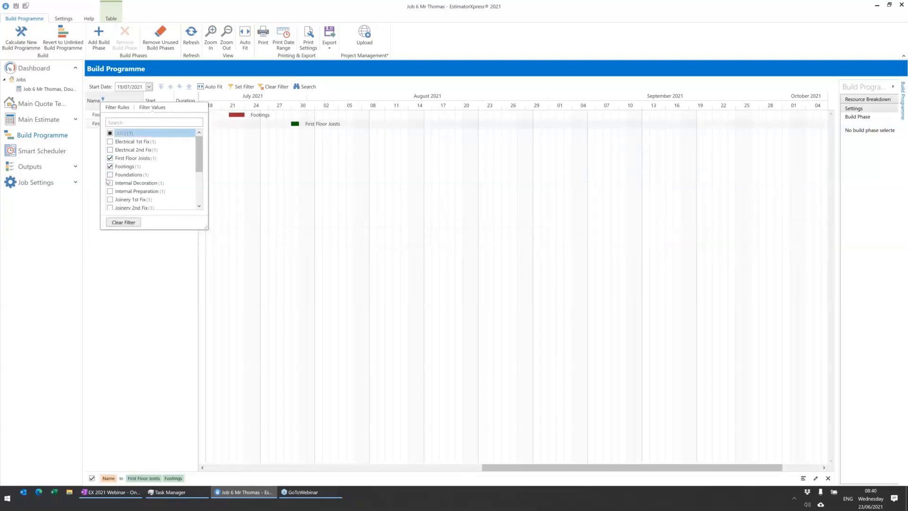
pyautogui.click(123, 222)
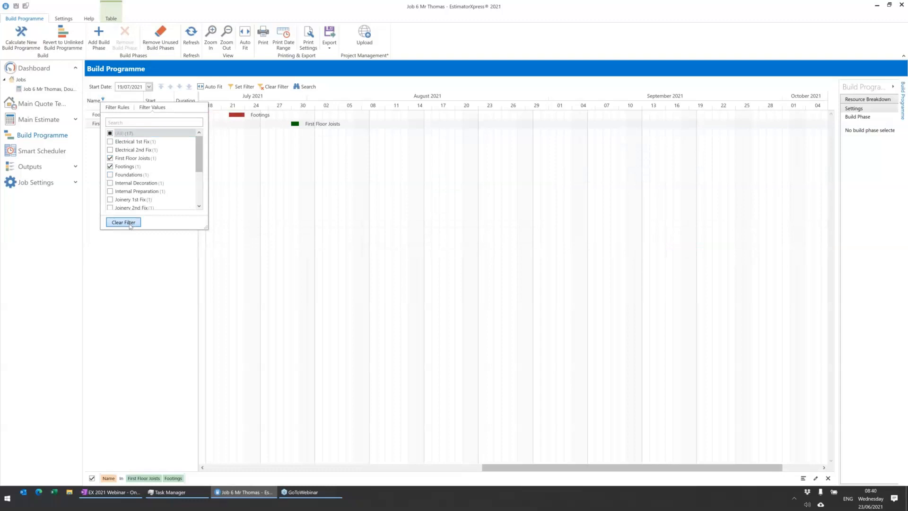
pyautogui.click(270, 194)
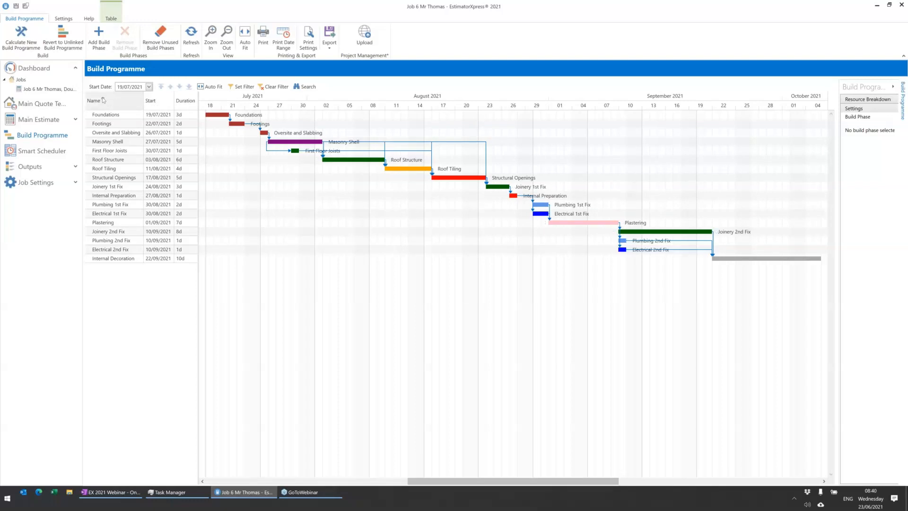
pyautogui.click(241, 88)
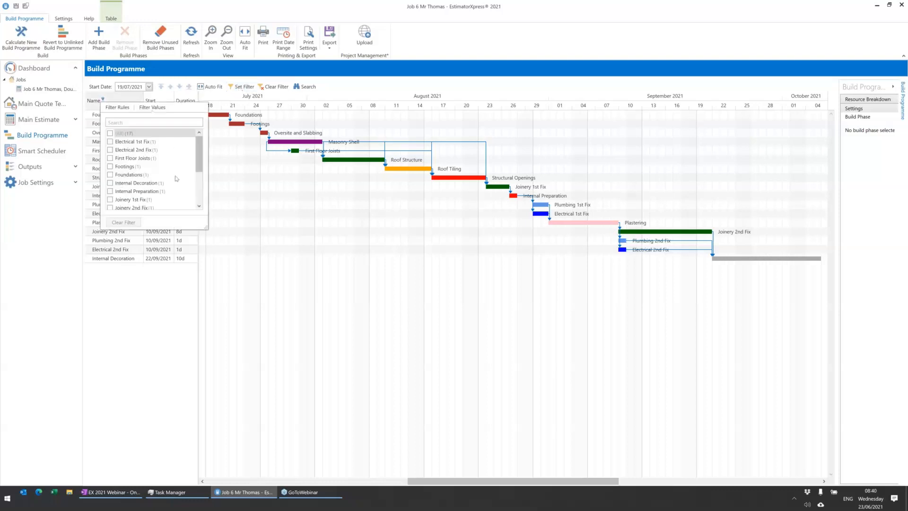
pyautogui.click(233, 95)
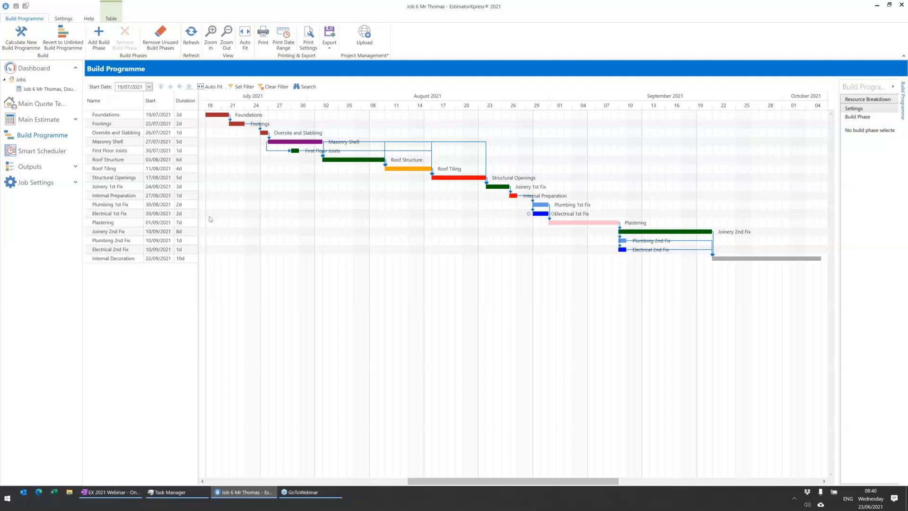
# Step: Filter Start dates to September 2021, leaving five phases from Plastering to Internal Decoration
pyautogui.click(158, 100)
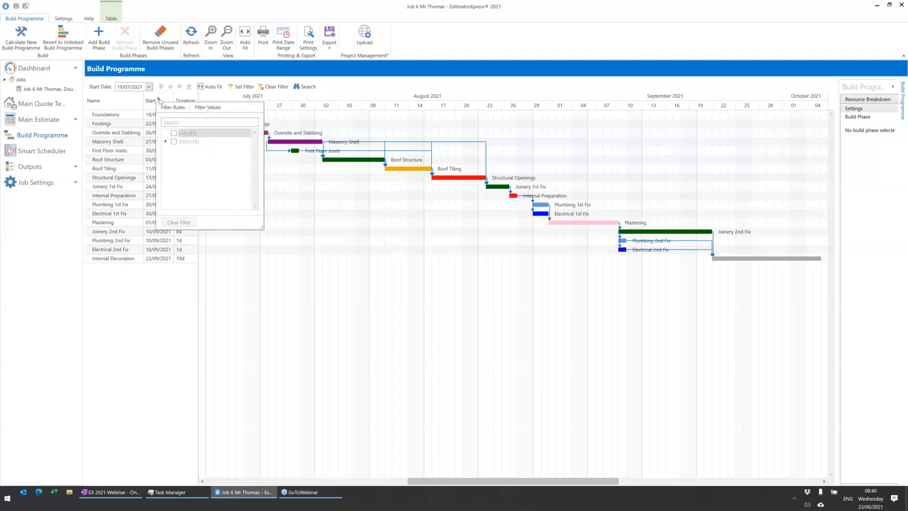
pyautogui.click(166, 142)
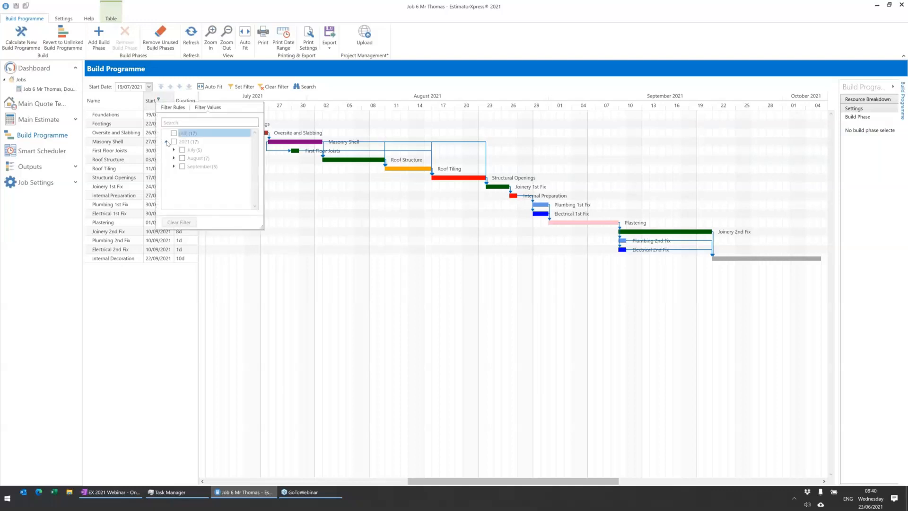
pyautogui.click(182, 167)
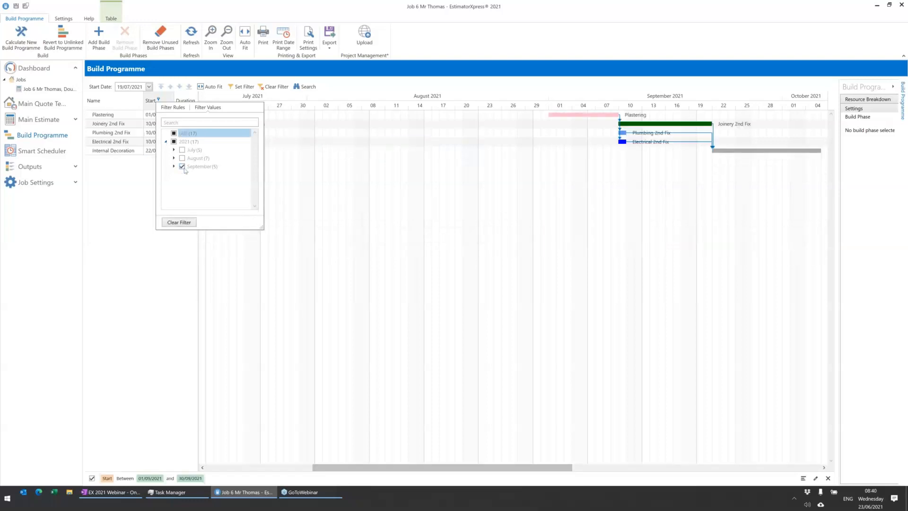
pyautogui.click(320, 288)
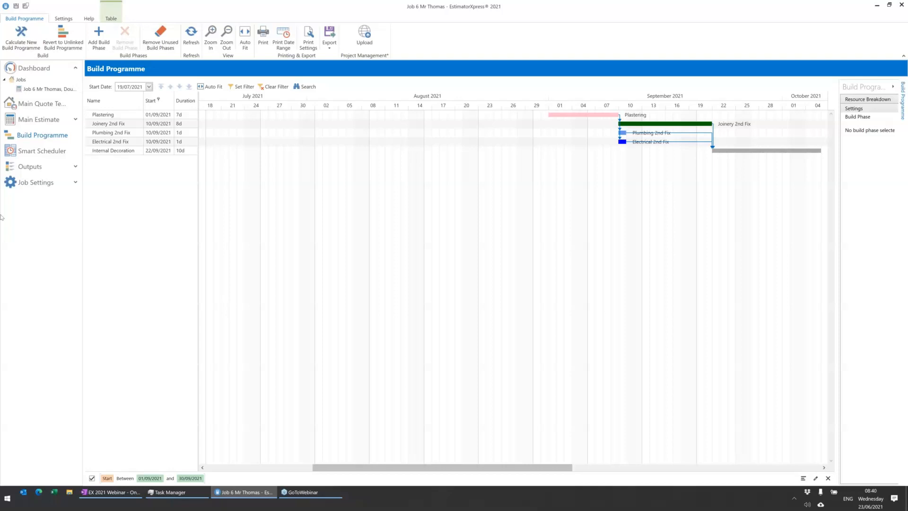
# Step: Open the Quote for Main Estimate Summary (£82,778.22 inc VAT) and untick Show materials summary
pyautogui.click(77, 167)
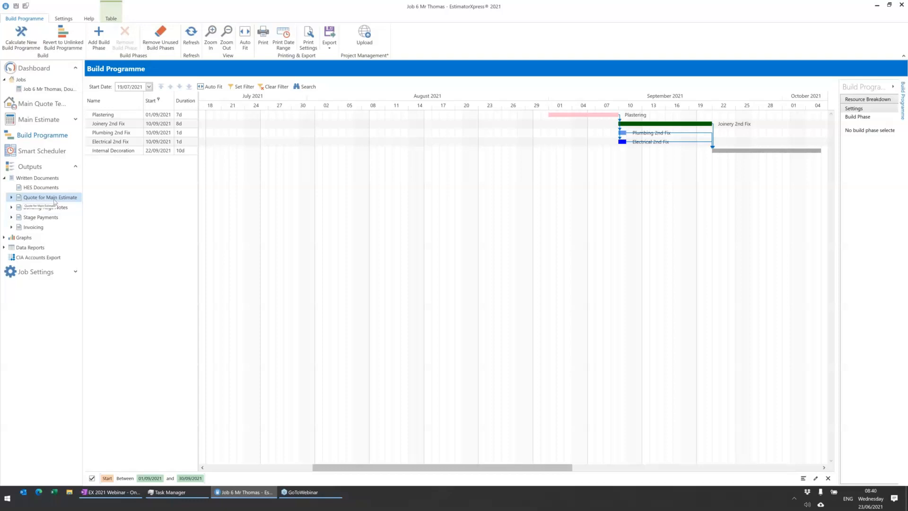
pyautogui.click(54, 200)
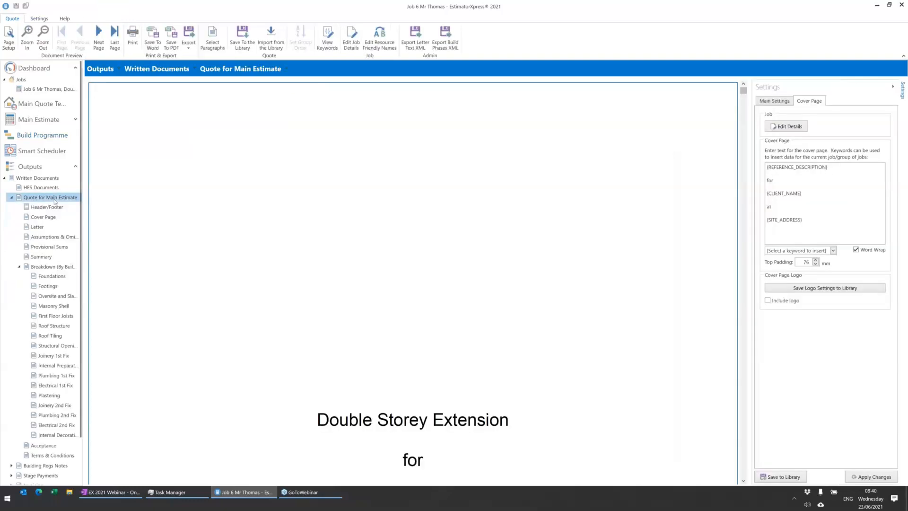
pyautogui.click(39, 259)
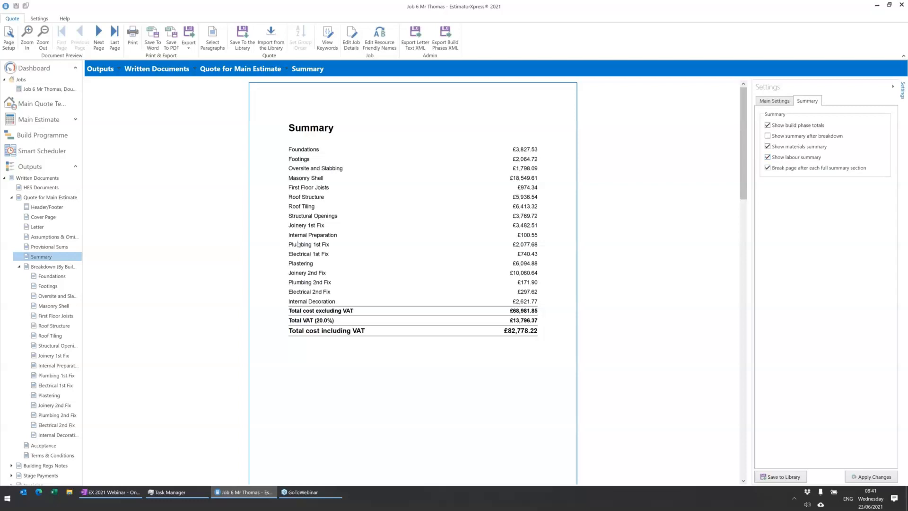
pyautogui.scroll(-10, 298, 243)
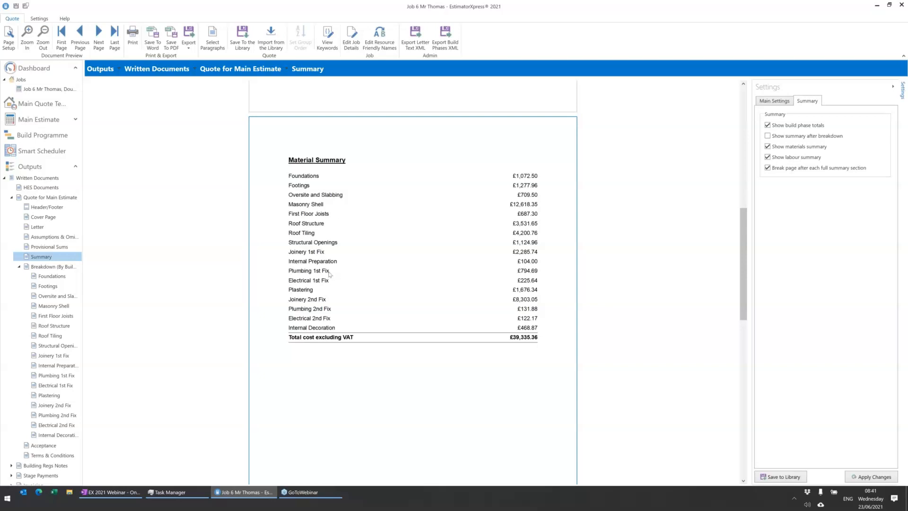
pyautogui.scroll(-3, 330, 274)
pyautogui.scroll(-7, 330, 273)
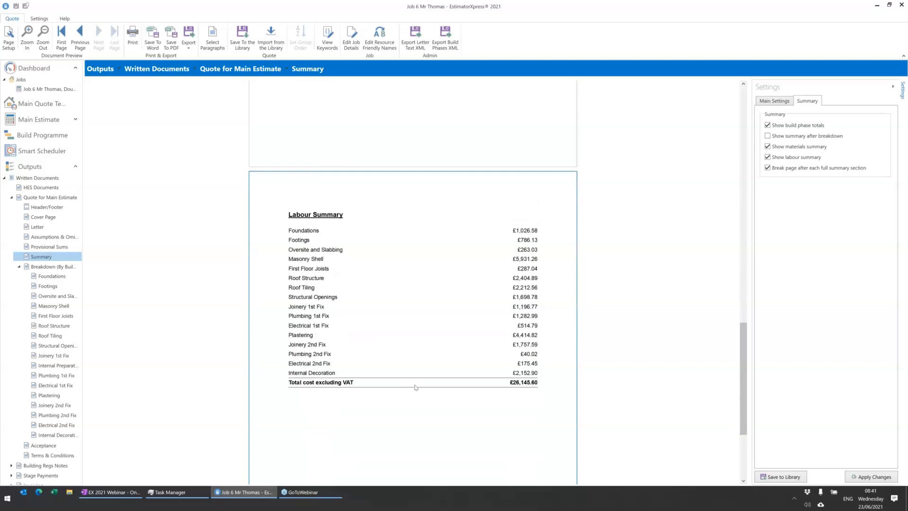
pyautogui.click(787, 147)
# Step: Turn Show materials summary back on, apply the Summary settings, and open the Smart Scheduler
pyautogui.click(783, 158)
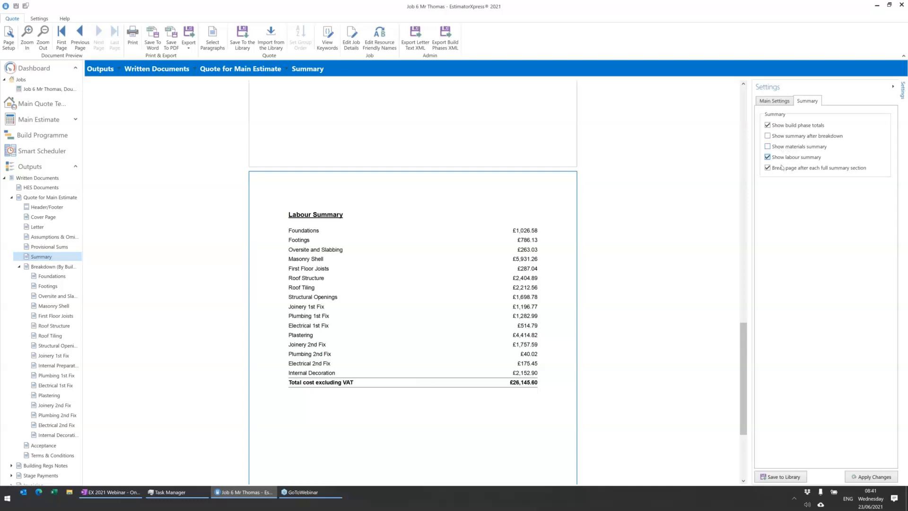
pyautogui.click(856, 477)
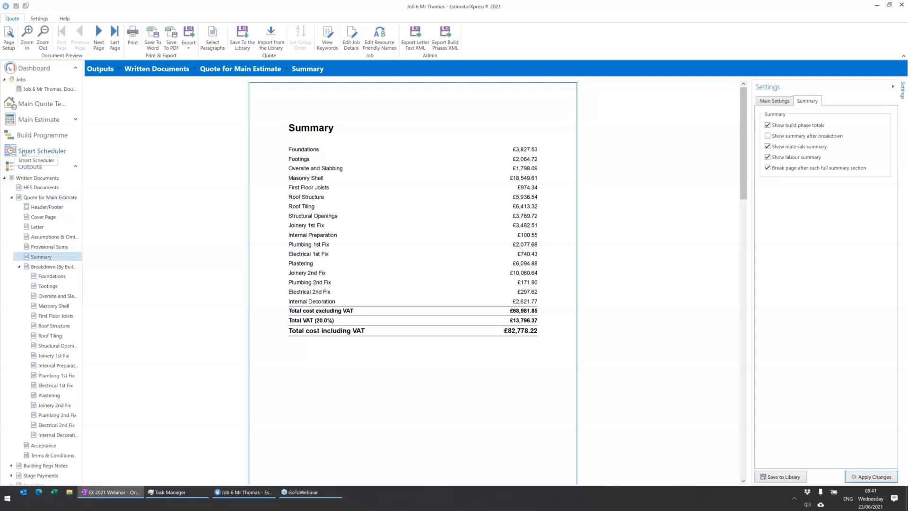
pyautogui.click(24, 152)
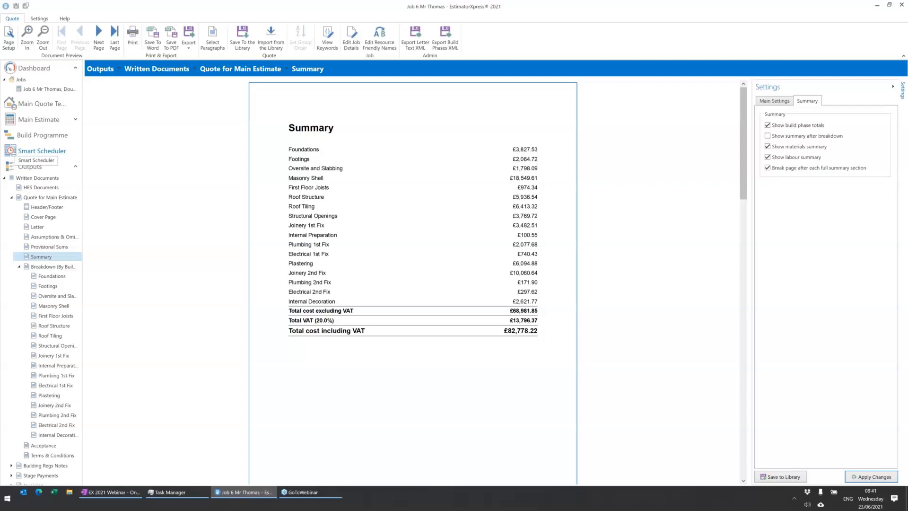
pyautogui.click(29, 151)
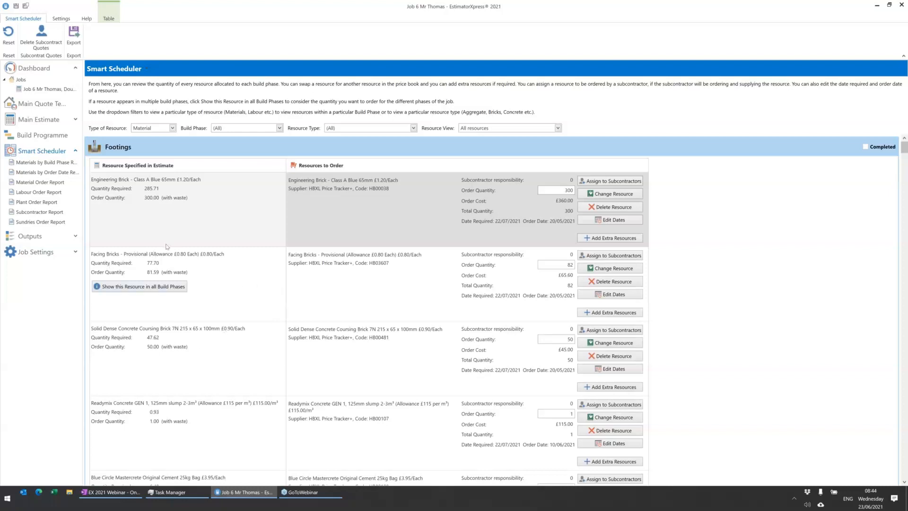
# Step: Select the Facing Bricks resource in the Smart Scheduler material list
pyautogui.click(334, 263)
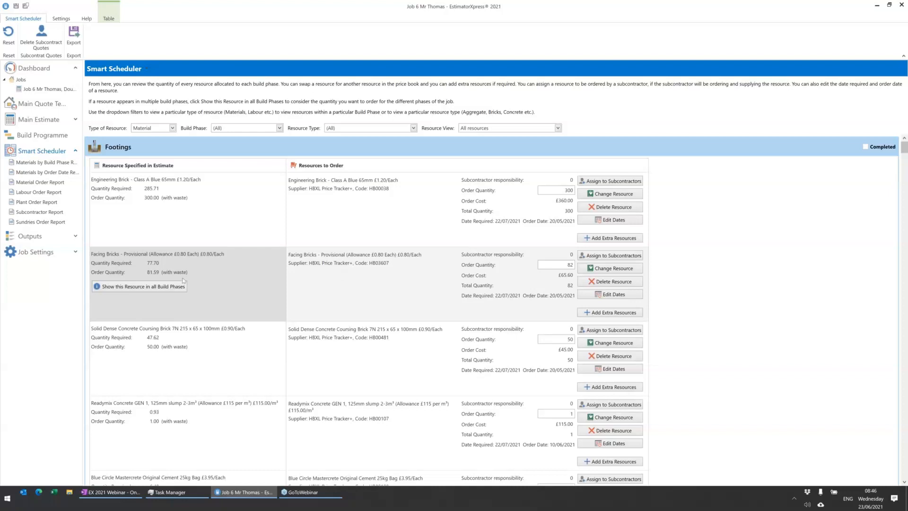
# Step: Show Facing Bricks across all build phases and review the Footings 82 and Masonry Shell 4,418 orders
pyautogui.click(126, 289)
pyautogui.click(139, 287)
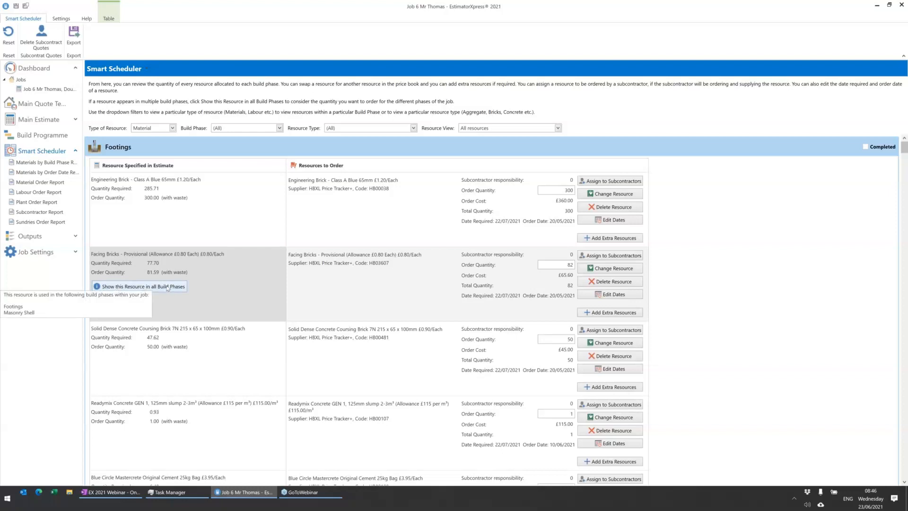
pyautogui.click(168, 287)
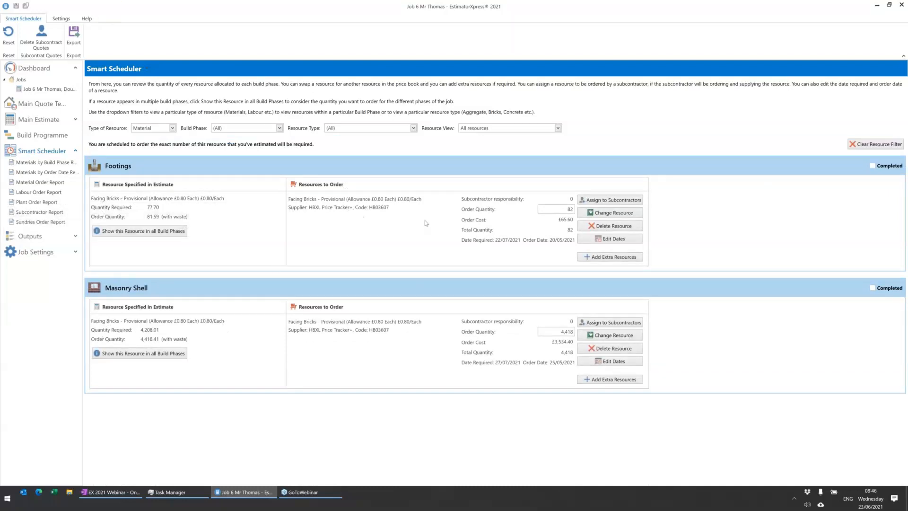
pyautogui.click(561, 209)
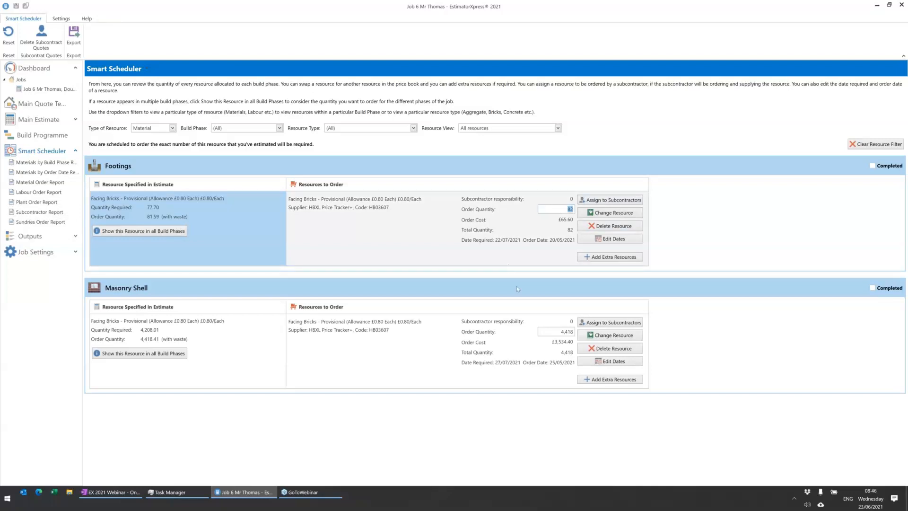
pyautogui.click(551, 332)
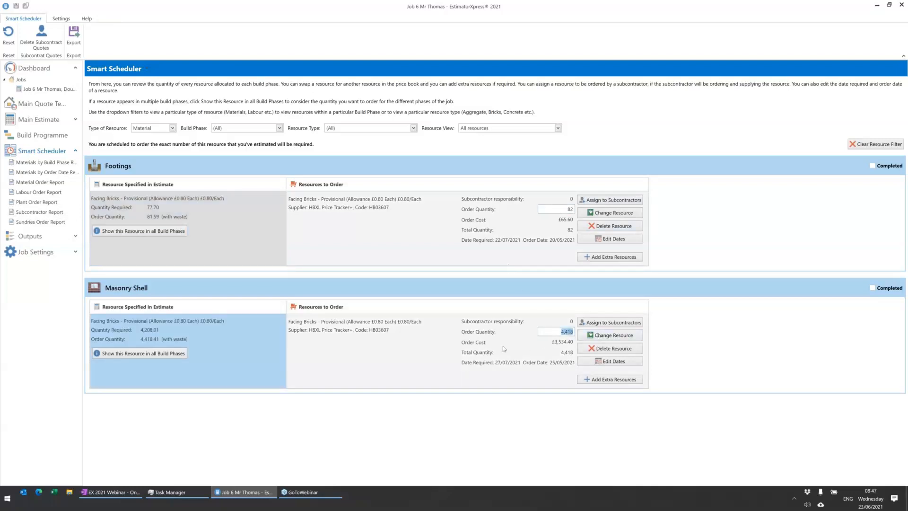
pyautogui.click(485, 347)
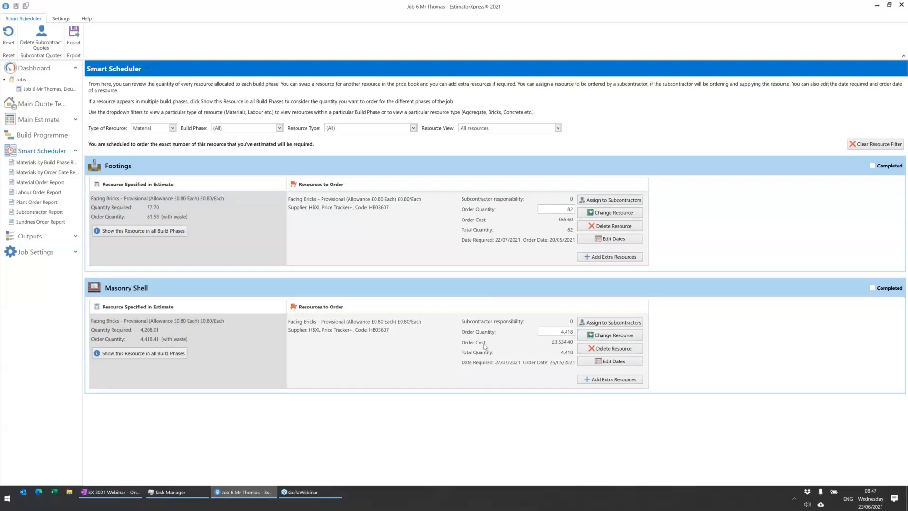
# Step: Replace the Footings facing bricks with a new Carlton Buff Dragwire resource costing £1.00 each
pyautogui.click(607, 213)
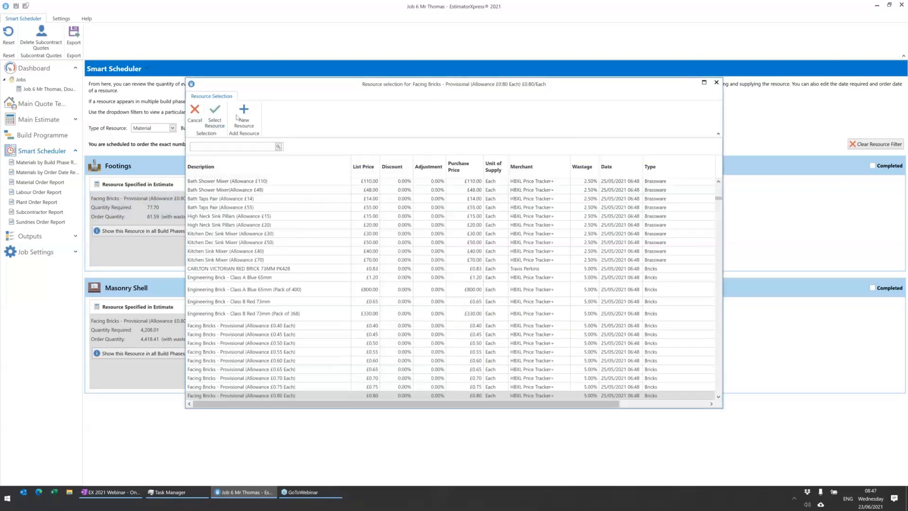
pyautogui.click(244, 114)
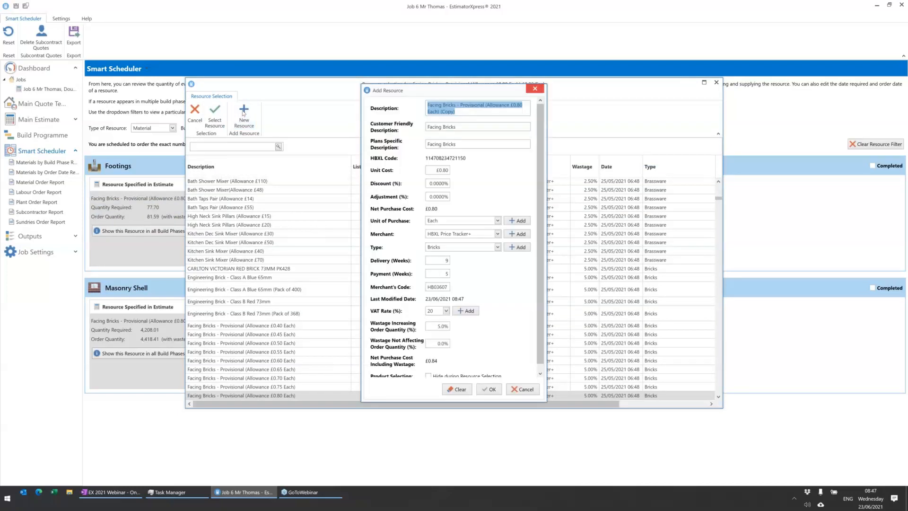
pyautogui.write('Carlton Buff Dragwire')
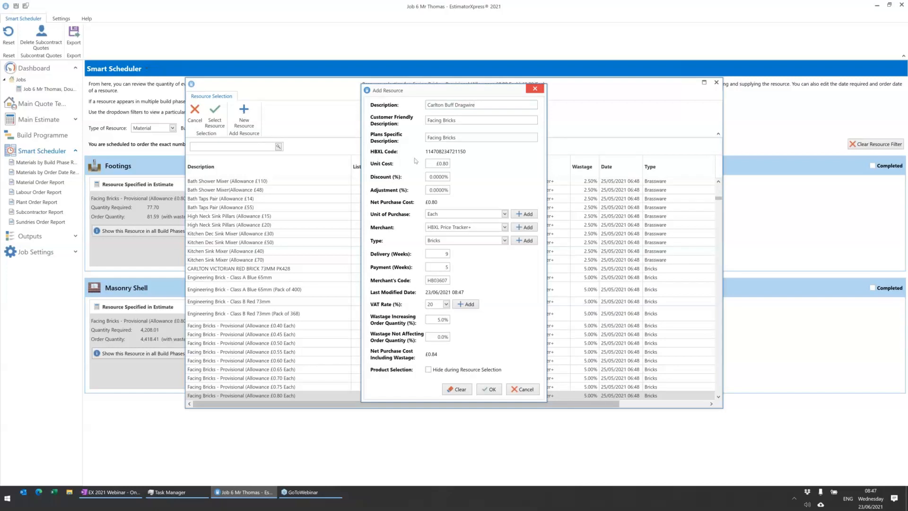
pyautogui.press('Tab')
pyautogui.write('1')
pyautogui.click(493, 393)
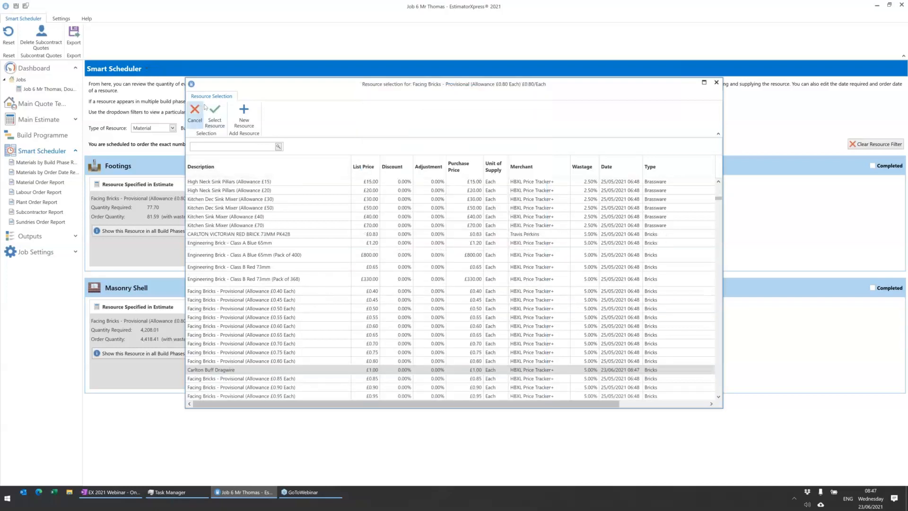
pyautogui.click(215, 113)
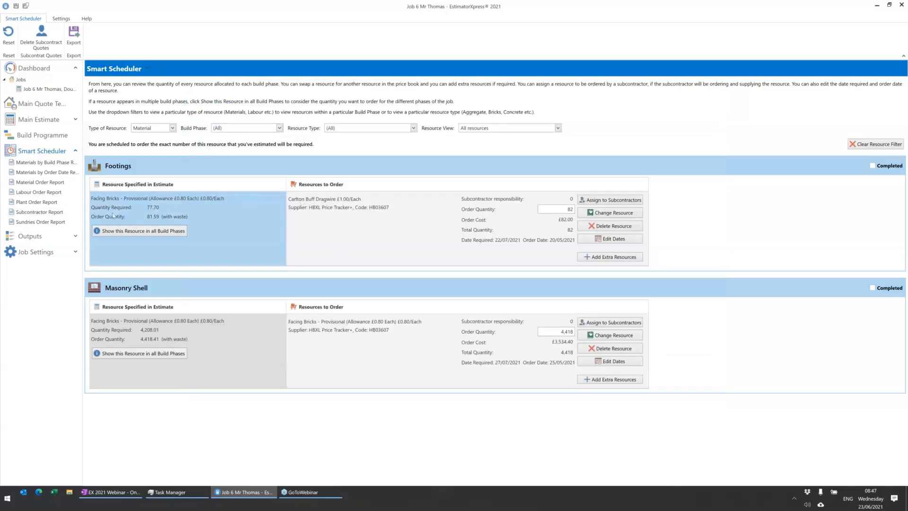
# Step: Change the Masonry Shell facing bricks to Carlton Buff Dragwire from the price book
pyautogui.moveTo(201, 202)
pyautogui.click(602, 335)
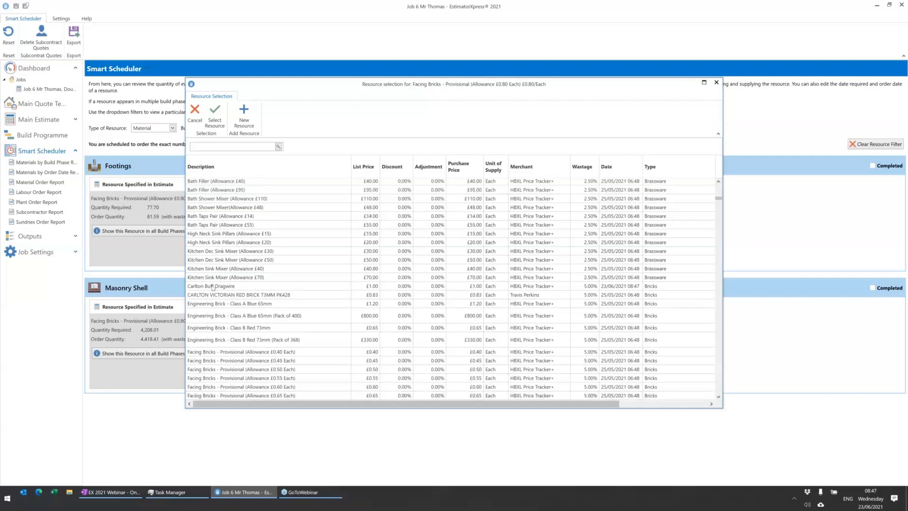
pyautogui.click(213, 286)
pyautogui.click(214, 121)
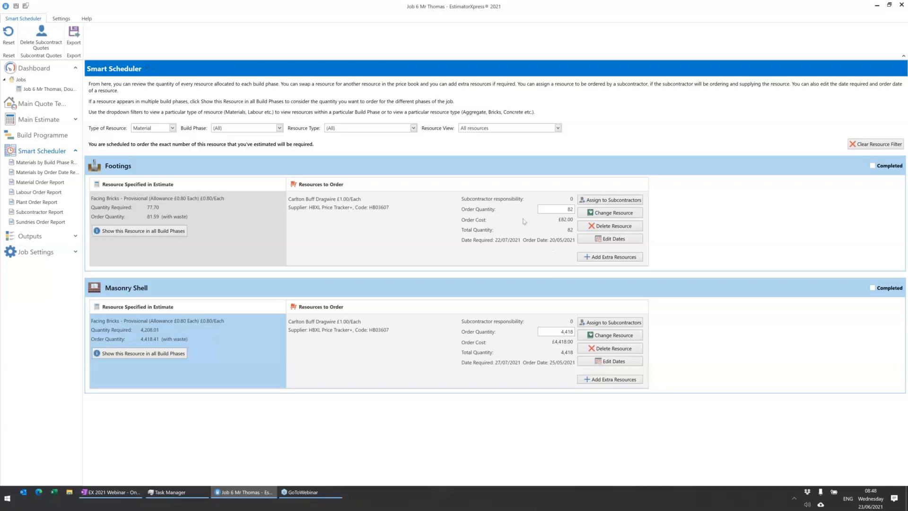
# Step: Set Carlton Buff Dragwire order quantities to 4,500 for Footings and 0 for Masonry Shell
pyautogui.click(558, 209)
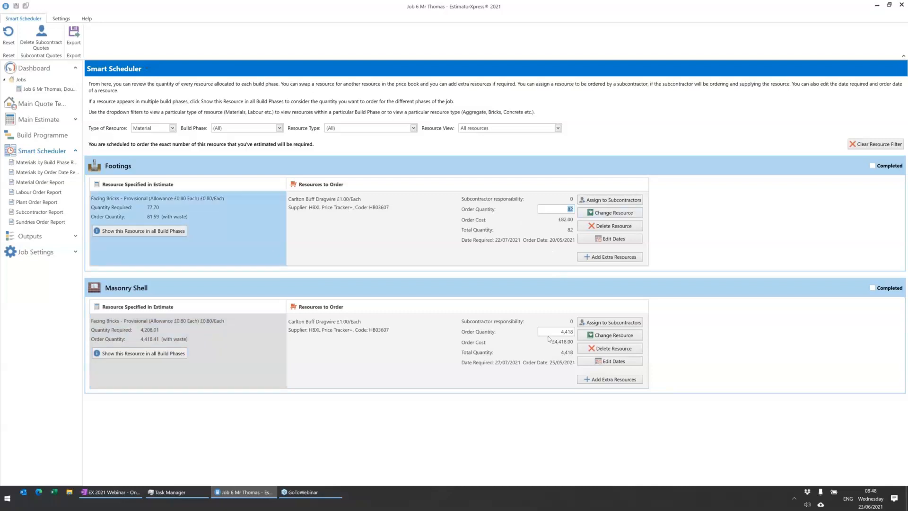
pyautogui.click(551, 331)
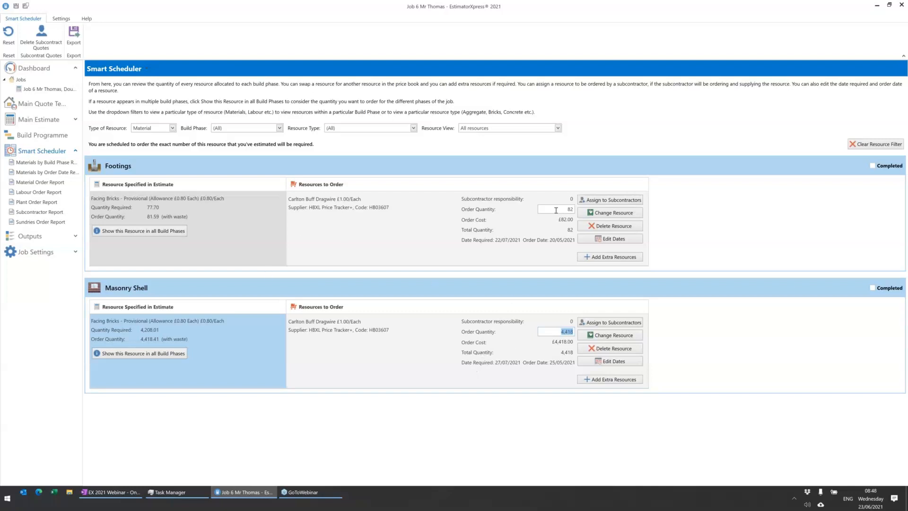
pyautogui.click(556, 209)
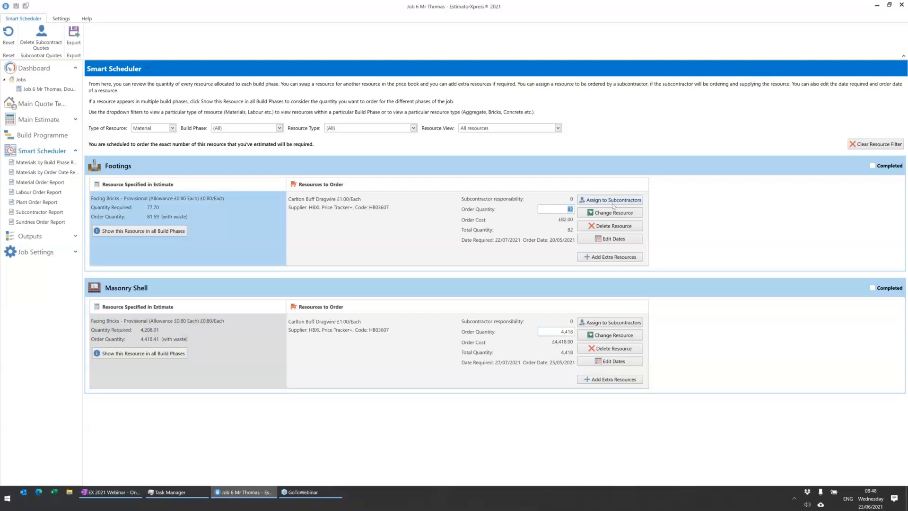
pyautogui.write('500')
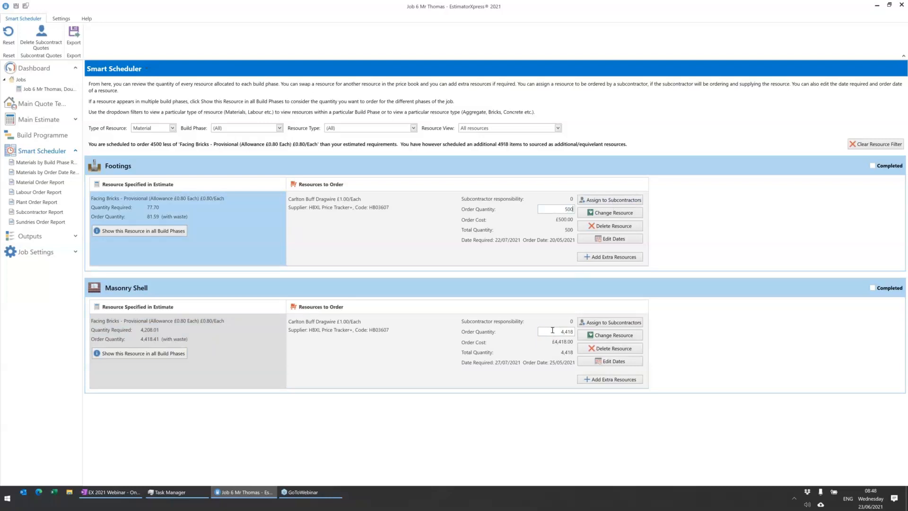
pyautogui.click(552, 330)
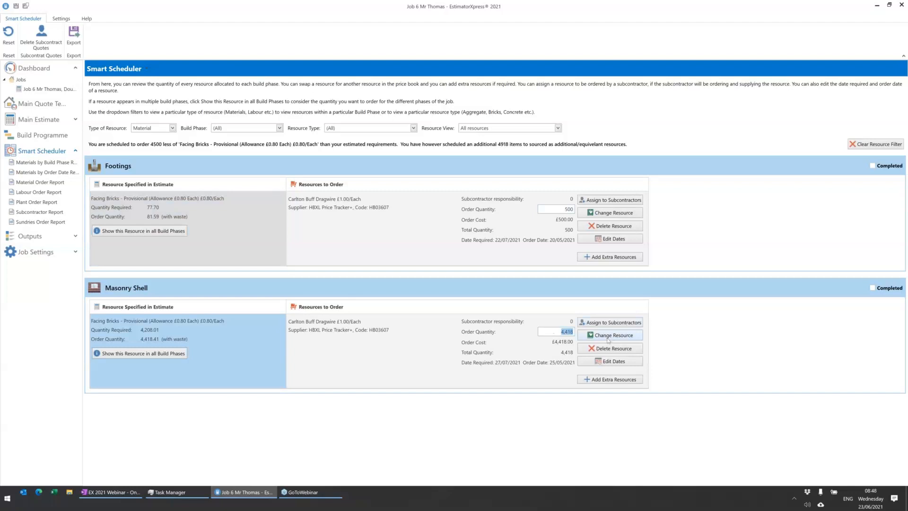
pyautogui.write('4000')
pyautogui.click(554, 211)
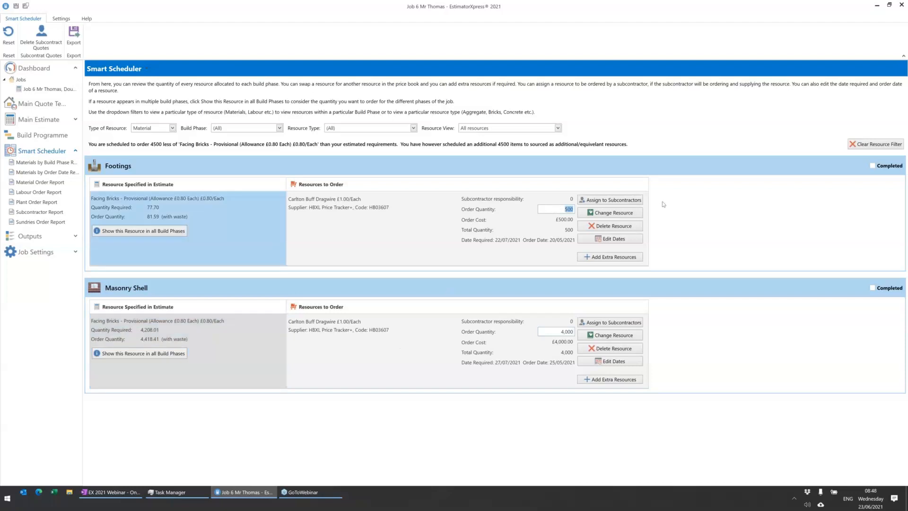
pyautogui.write('4500')
pyautogui.press('Tab')
pyautogui.click(554, 331)
pyautogui.write('0')
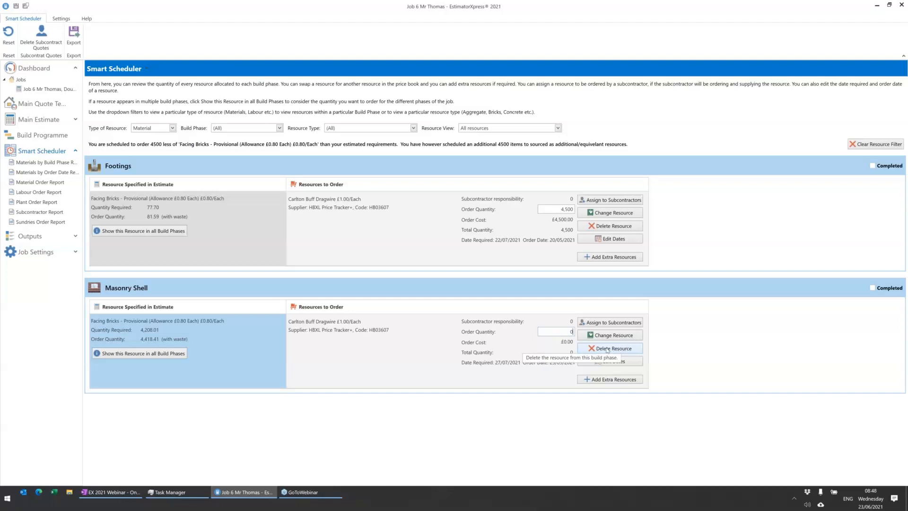
# Step: Delete Carlton Buff Dragwire from Masonry Shell and clear the resource filter to list all Footings materials
pyautogui.click(607, 349)
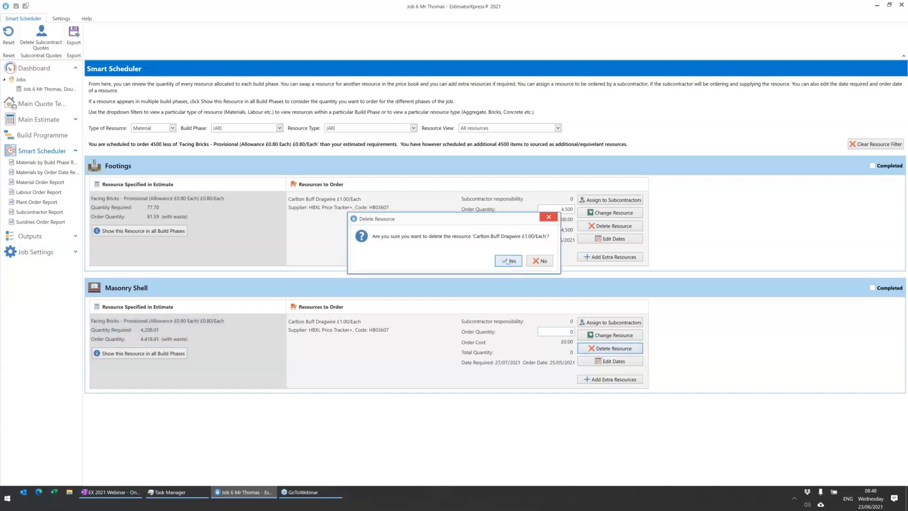
pyautogui.click(507, 261)
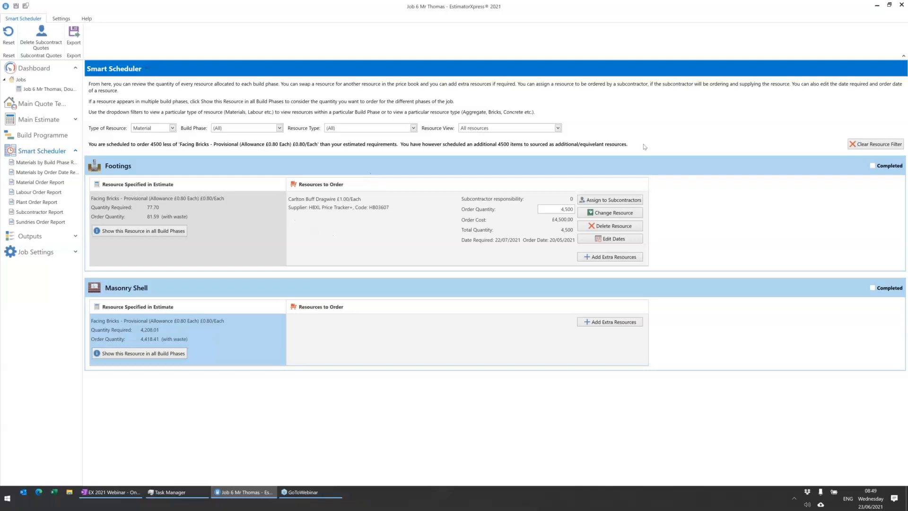
pyautogui.click(869, 147)
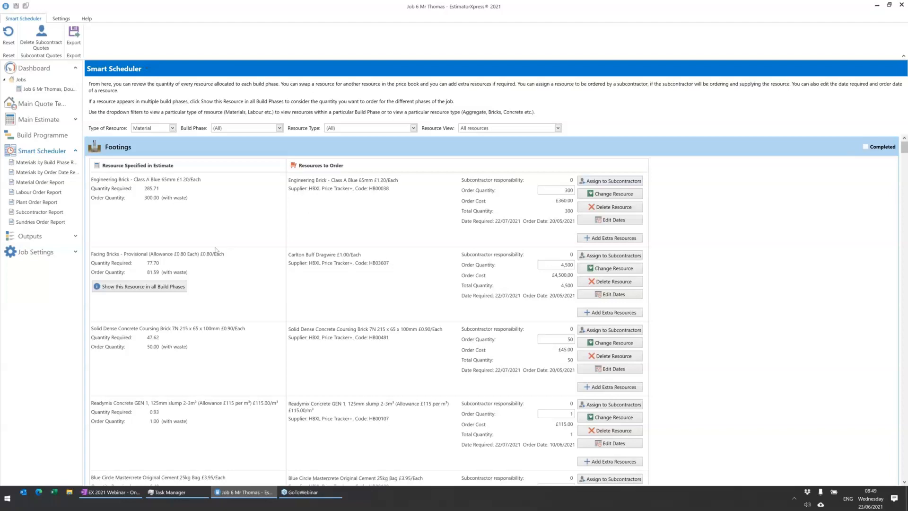
pyautogui.scroll(-3, 221, 283)
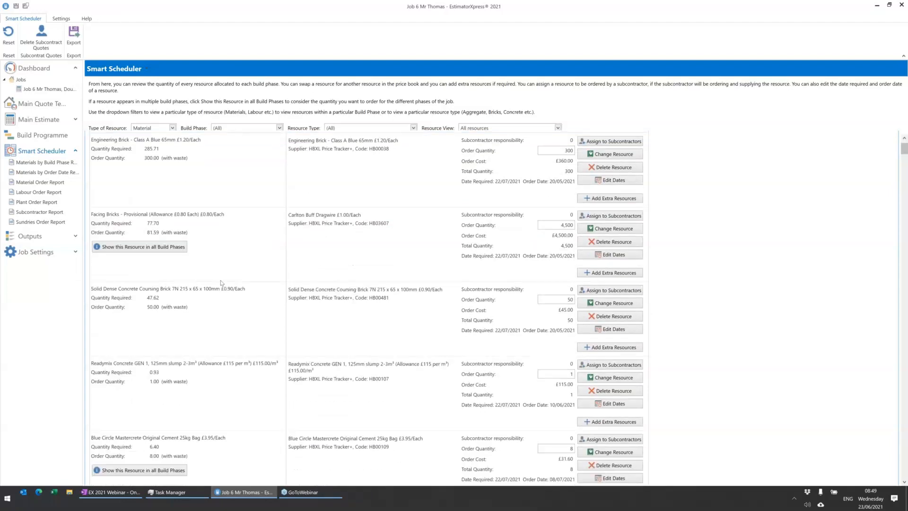
pyautogui.scroll(-1, 222, 282)
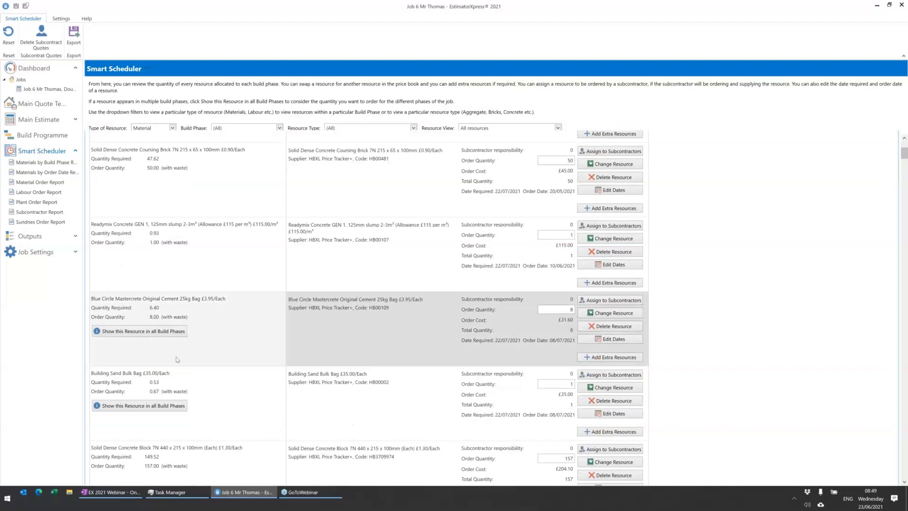
# Step: Filter the schedule to Blue Circle Mastercrete cement across Footings, Masonry Shell and Plastering
pyautogui.click(132, 336)
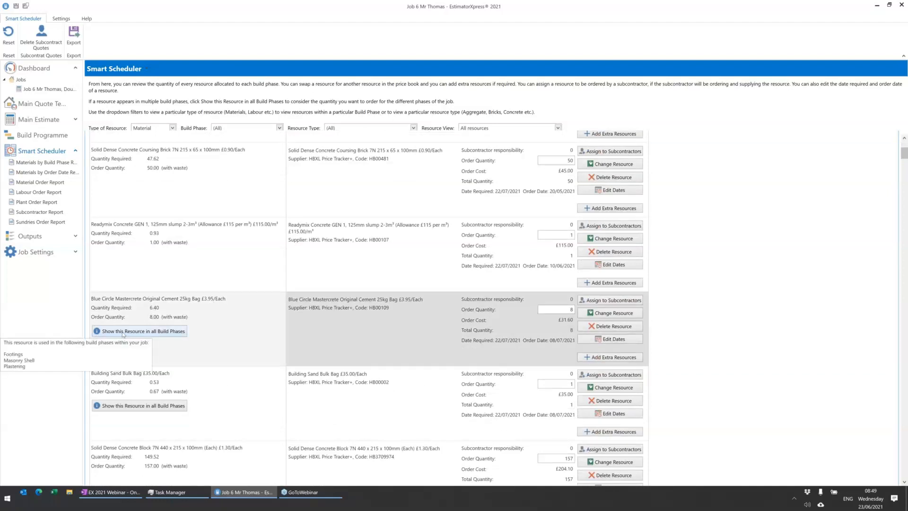
pyautogui.click(123, 335)
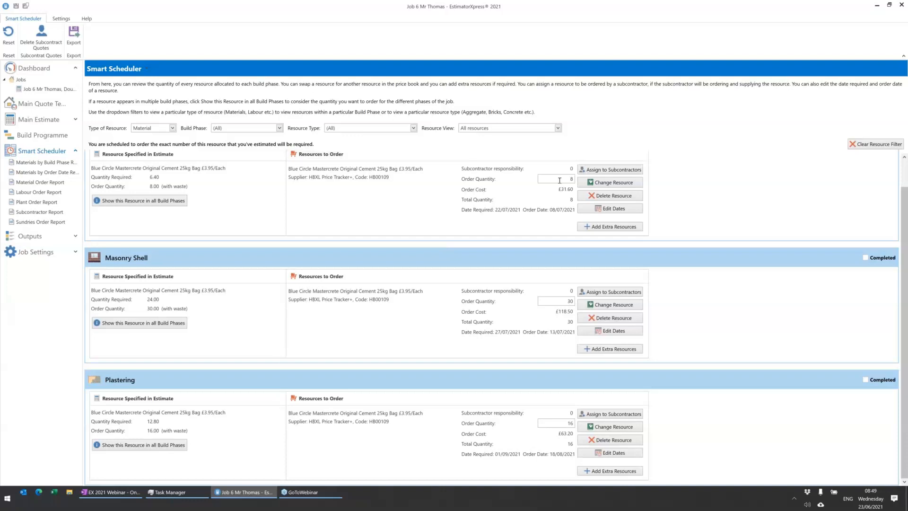
# Step: Enter Blue Circle cement order quantities: 60 for Footings, 0 for Masonry Shell and Plastering
pyautogui.moveTo(560, 179); pyautogui.dragTo(638, 181)
pyautogui.write('60')
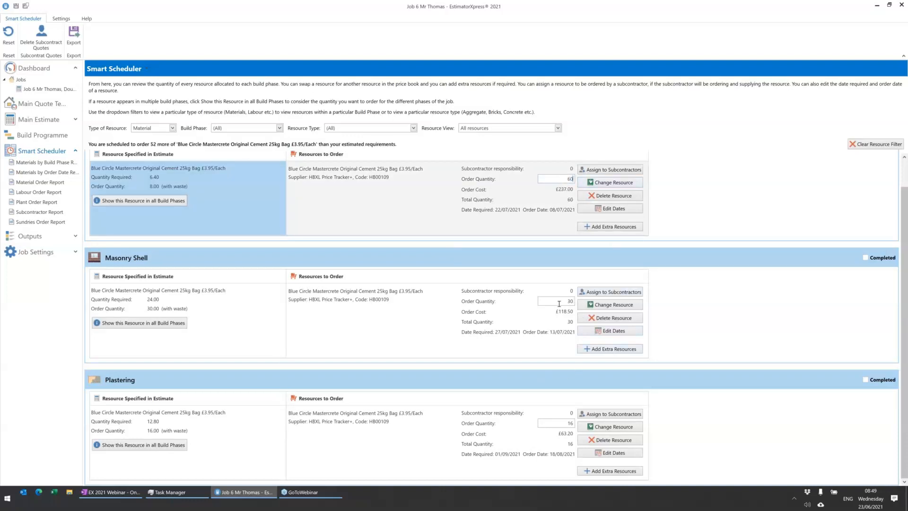
pyautogui.moveTo(560, 302); pyautogui.dragTo(575, 334)
pyautogui.write('0')
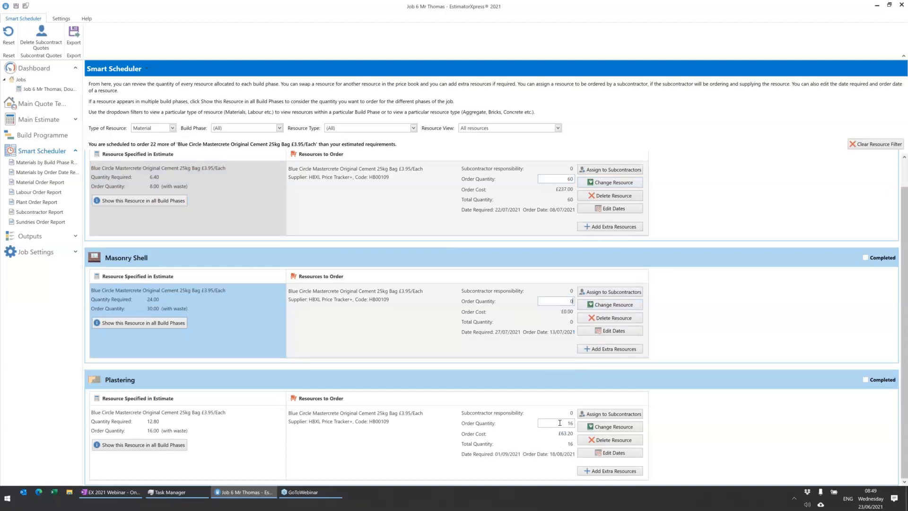
pyautogui.doubleClick(560, 423)
pyautogui.write('0')
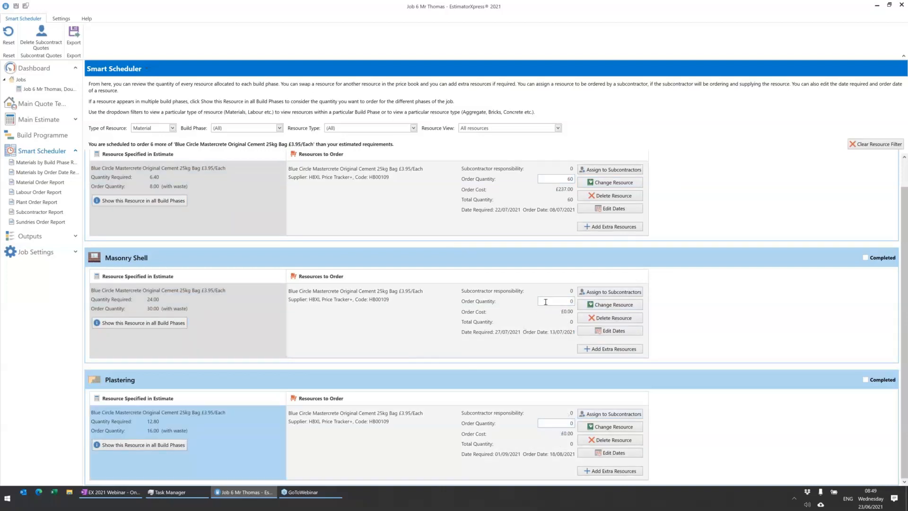
pyautogui.click(545, 302)
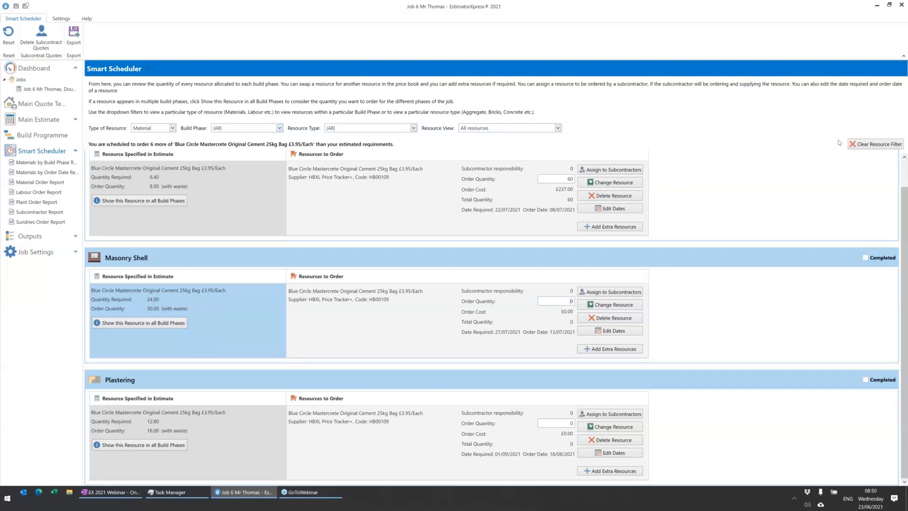
# Step: Clear the resource filter, show only Plastering materials, and select Plasterboard Adhesive
pyautogui.click(864, 144)
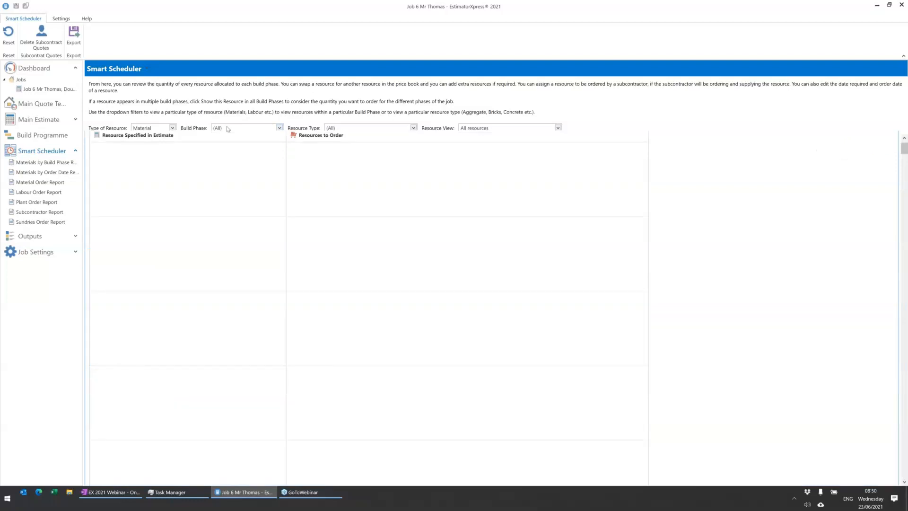
pyautogui.click(228, 128)
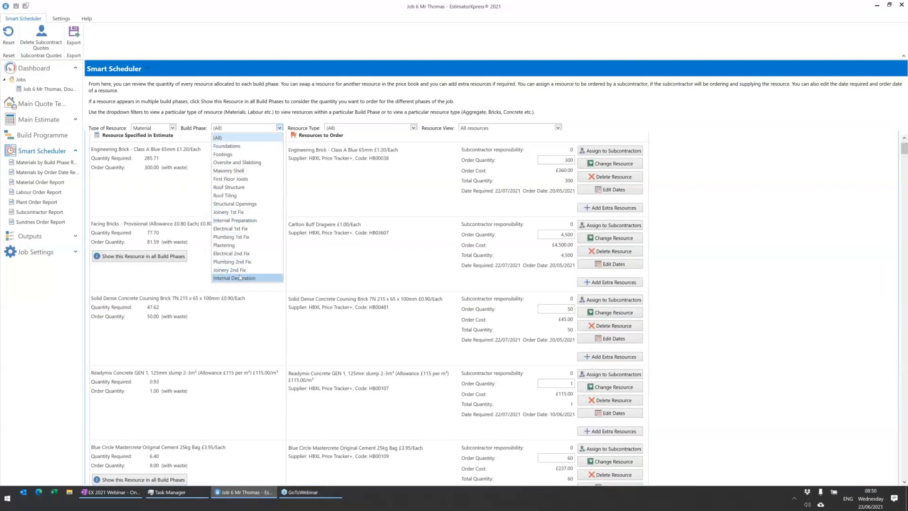
pyautogui.click(235, 245)
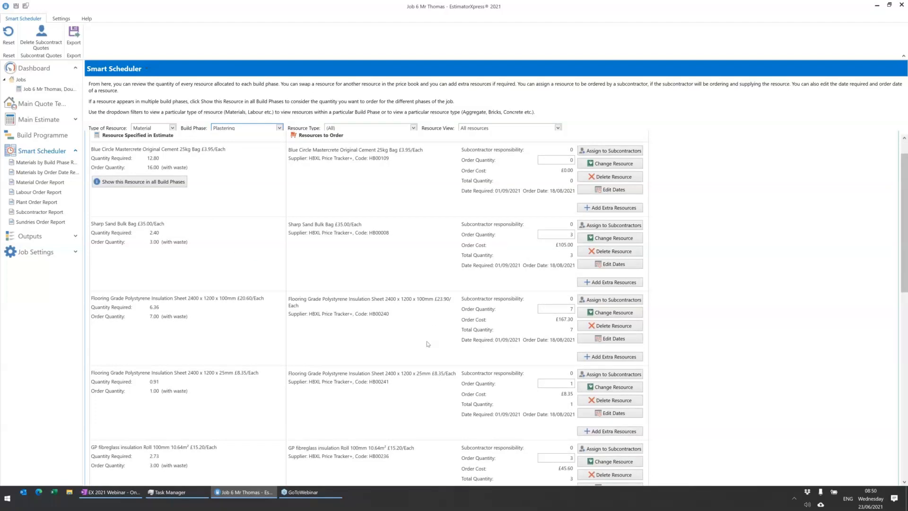
pyautogui.scroll(-8, 428, 344)
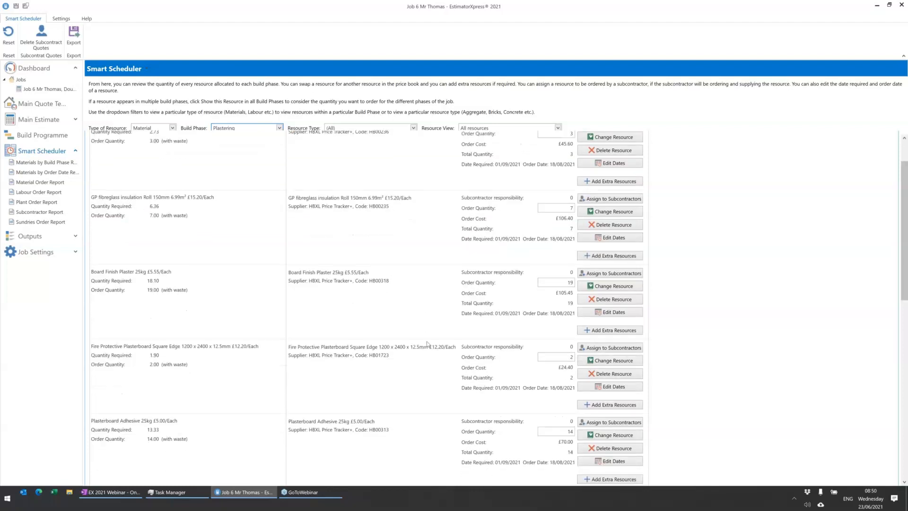
pyautogui.click(352, 409)
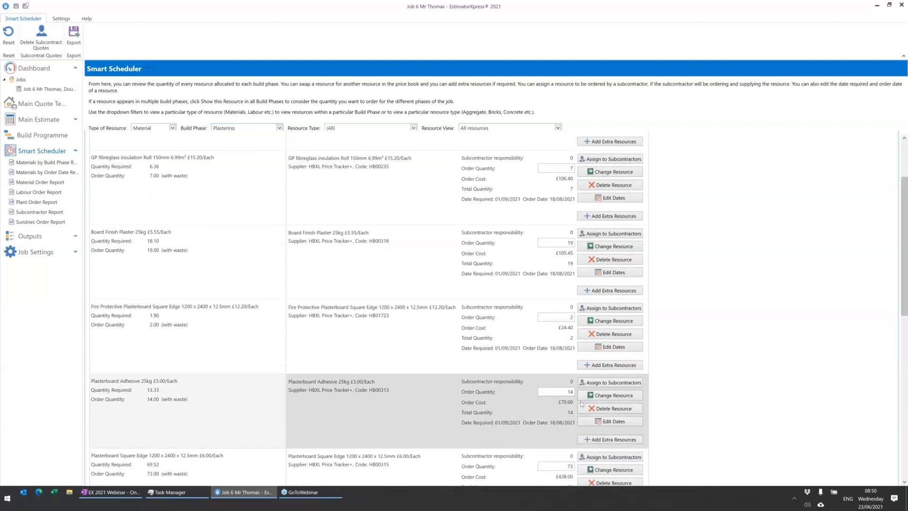
# Step: Start a new subcontract quote from the Plasterboard Adhesive row's subcontractor assignment
pyautogui.click(618, 383)
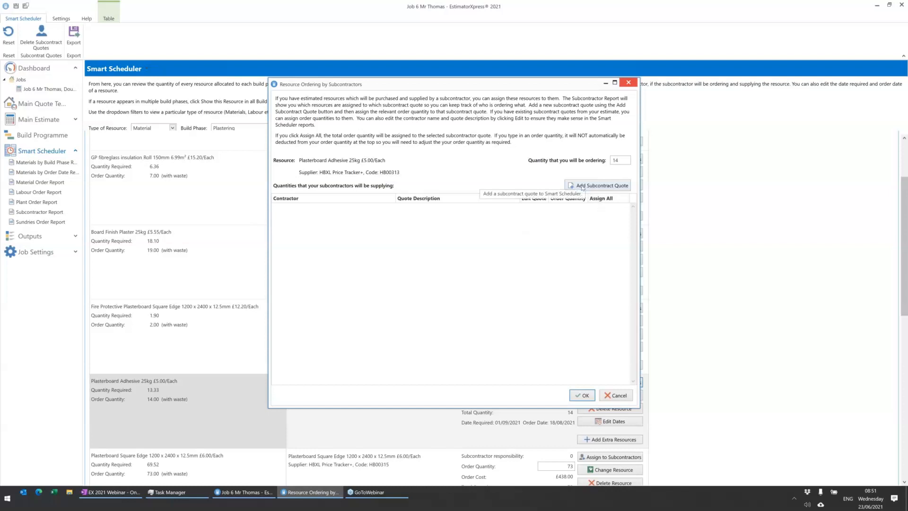
pyautogui.click(583, 186)
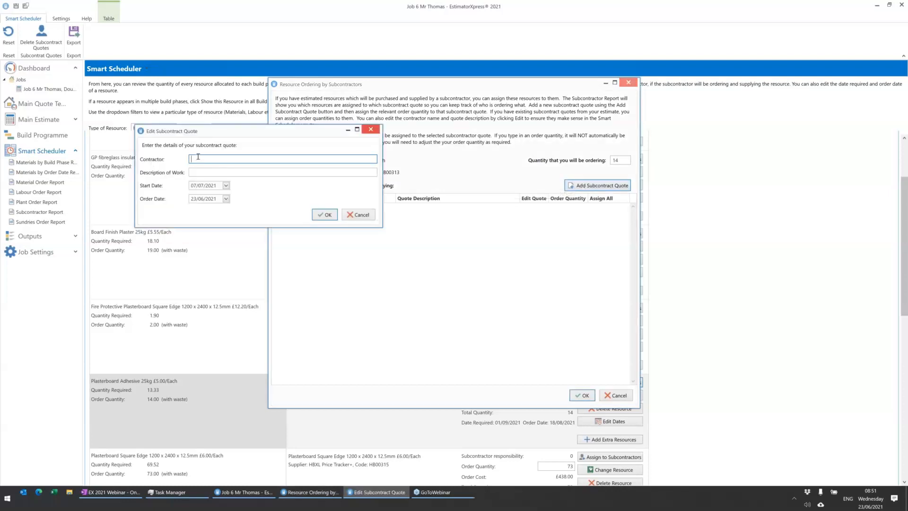
# Step: Enter the subcontractor's name and the work description 'Plaster the house.'
pyautogui.press('Tab')
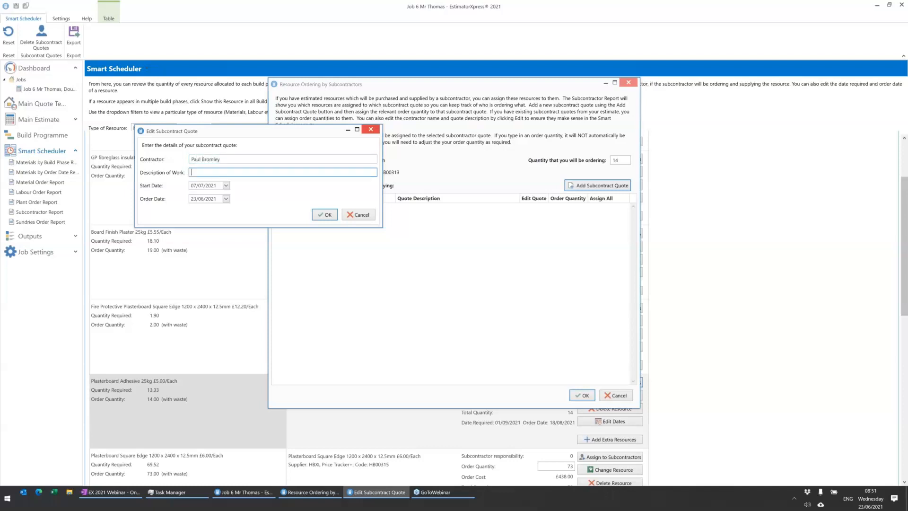
pyautogui.write('Plaster the house.')
# Step: Set start date 01/09/2021 and order date 16/08/2021, then save the quote
pyautogui.click(226, 185)
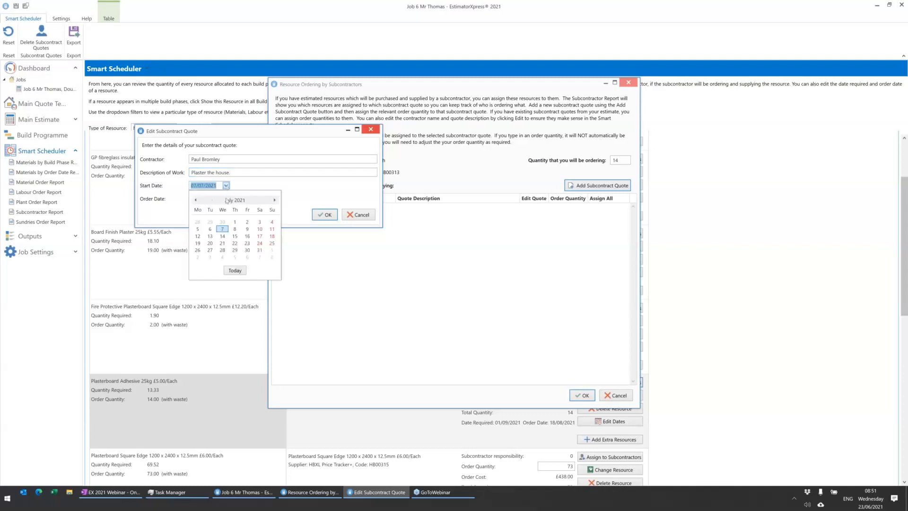
pyautogui.click(273, 202)
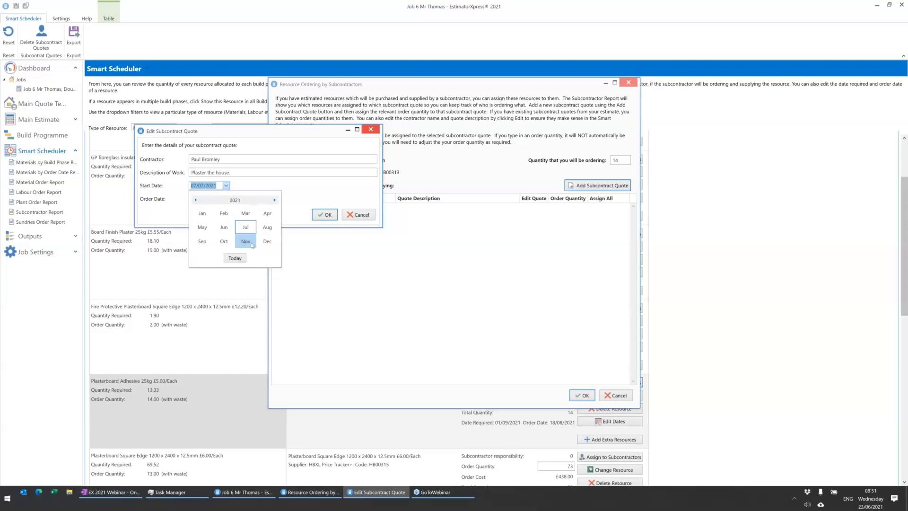
pyautogui.click(202, 240)
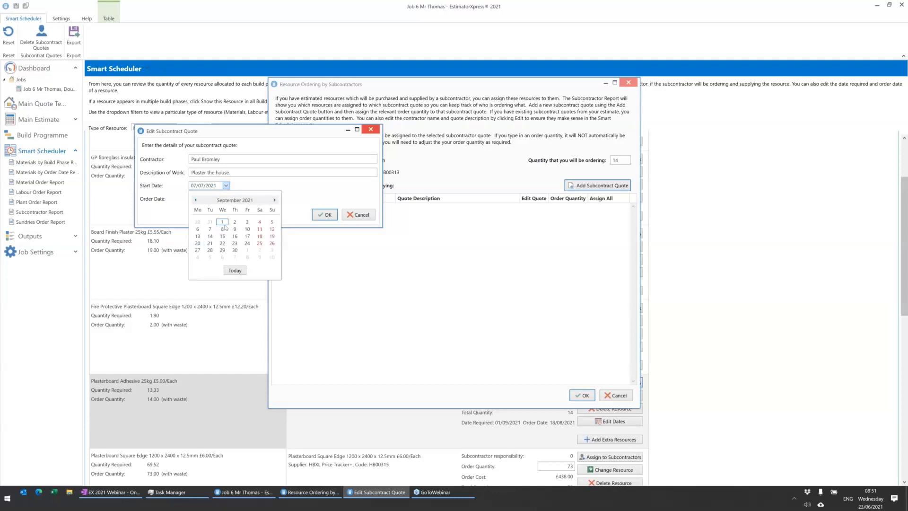
pyautogui.click(222, 221)
pyautogui.click(226, 198)
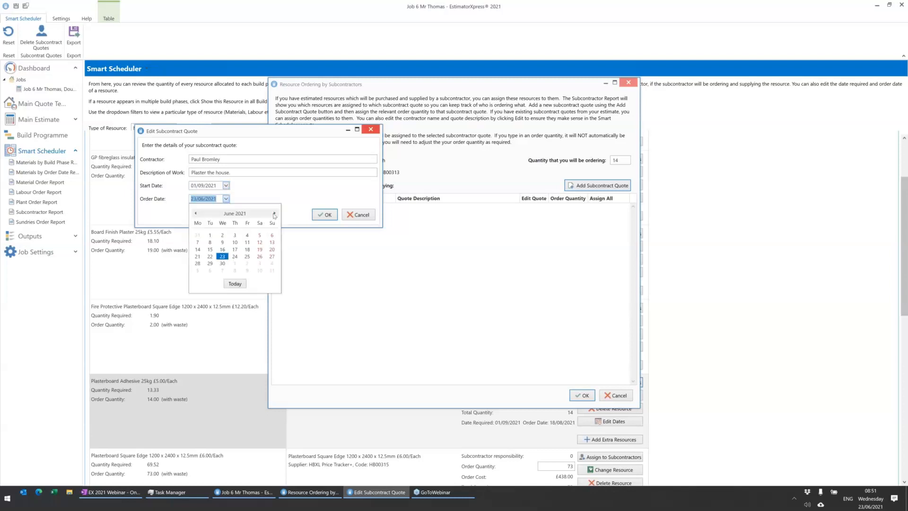
pyautogui.click(275, 213)
pyautogui.click(274, 213)
pyautogui.click(198, 257)
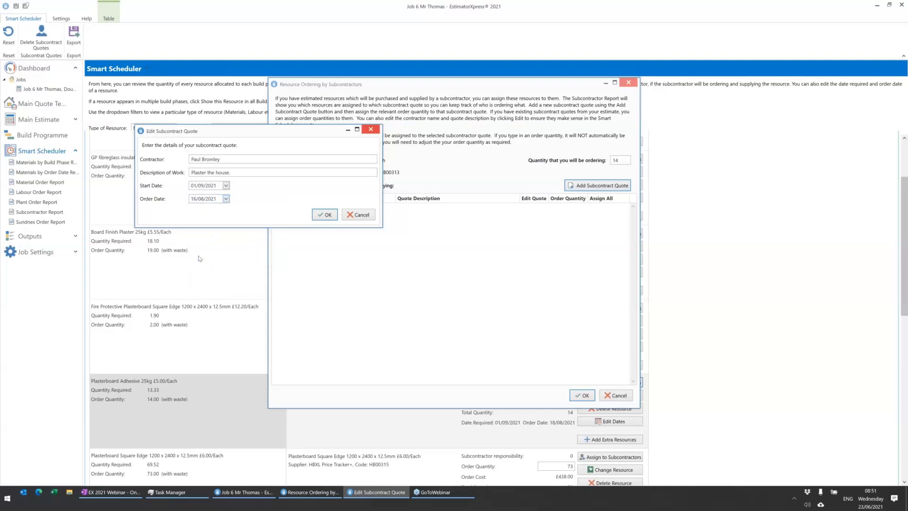
pyautogui.click(327, 216)
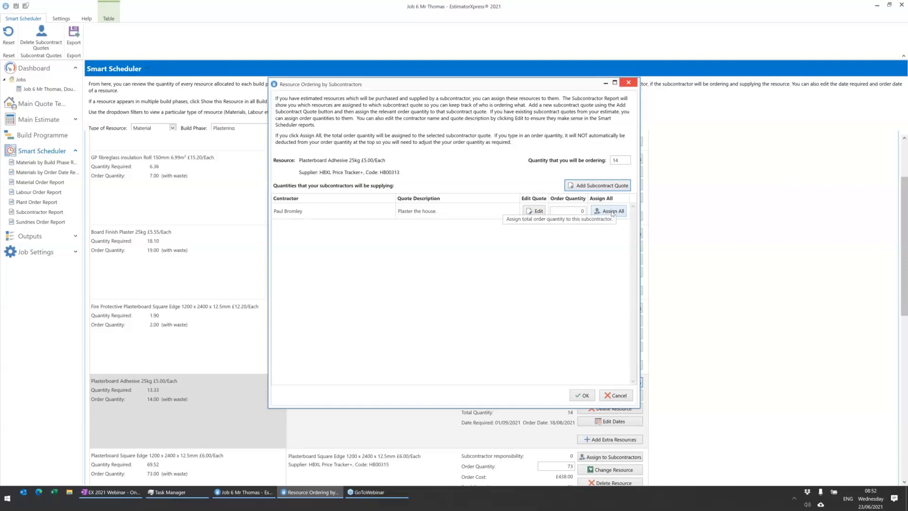
# Step: Assign all 14 Plasterboard Adhesive to the subcontractor, leaving own order quantity 0
pyautogui.moveTo(627, 161); pyautogui.dragTo(559, 154)
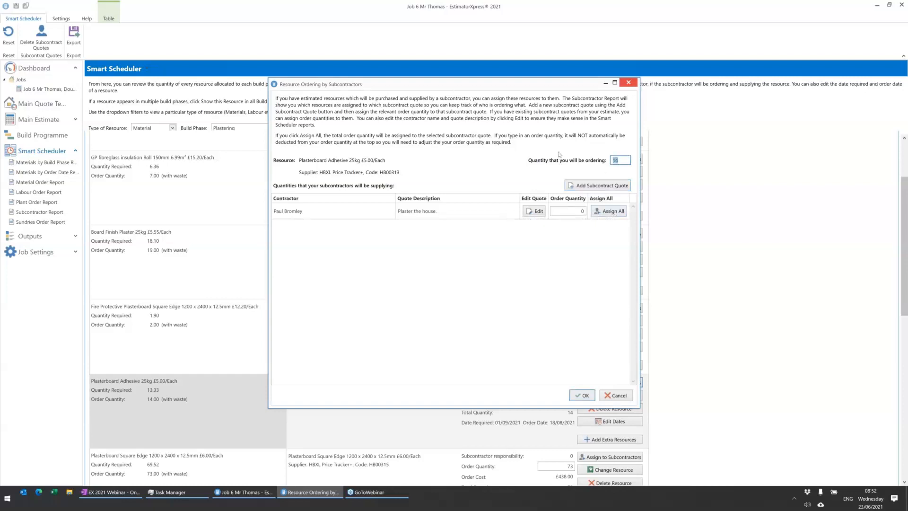
pyautogui.click(613, 211)
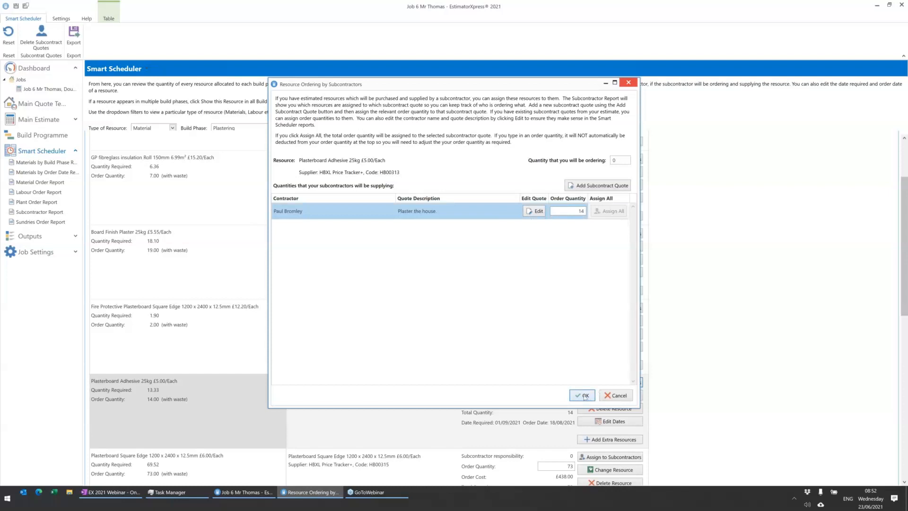
pyautogui.click(585, 396)
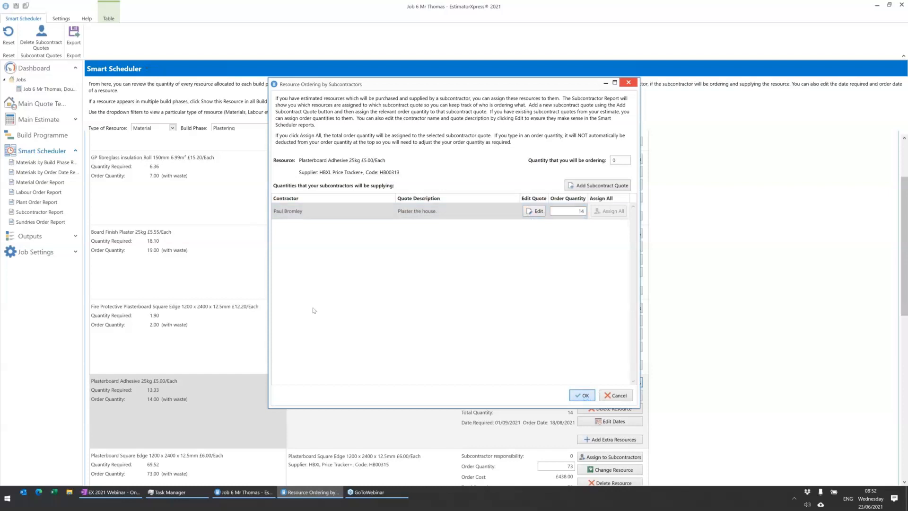
pyautogui.scroll(-4, 287, 290)
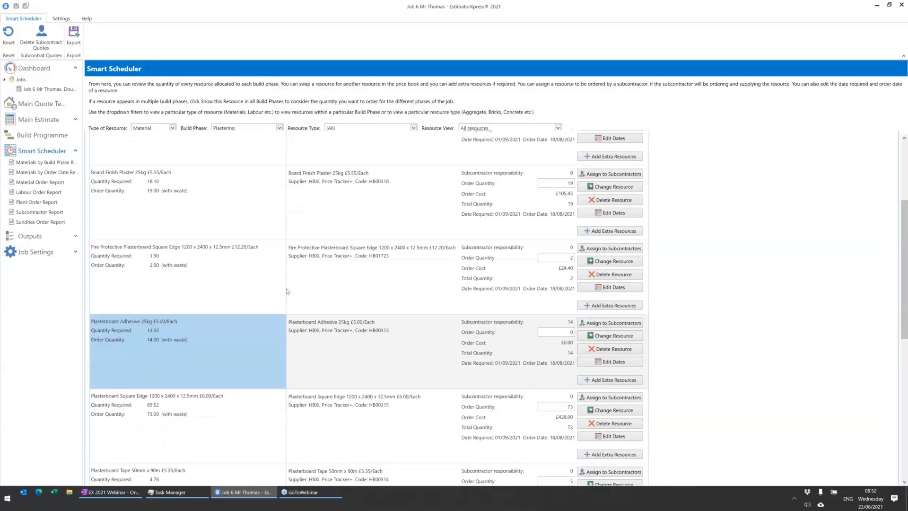
# Step: Hand all 73 Plasterboard Square Edge sheets and 5 Plasterboard Tape rolls to the subcontractor
pyautogui.click(374, 306)
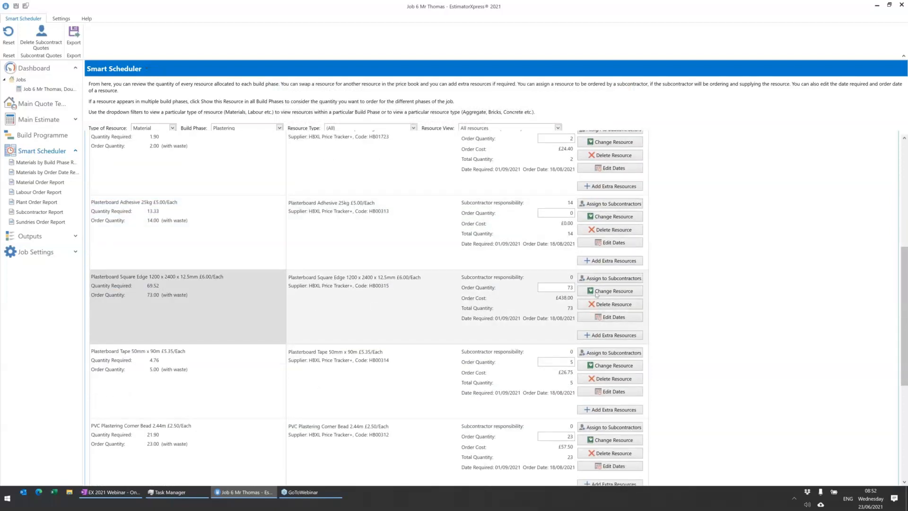
pyautogui.click(621, 280)
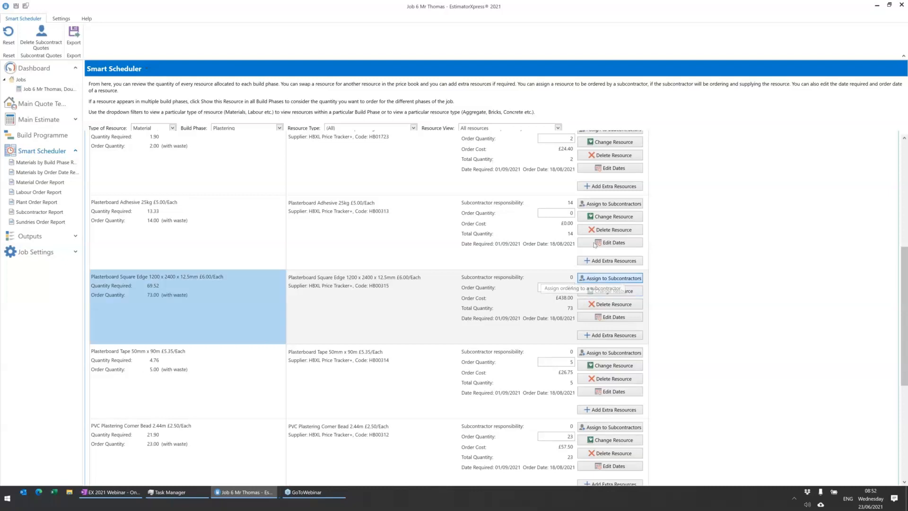
pyautogui.click(611, 211)
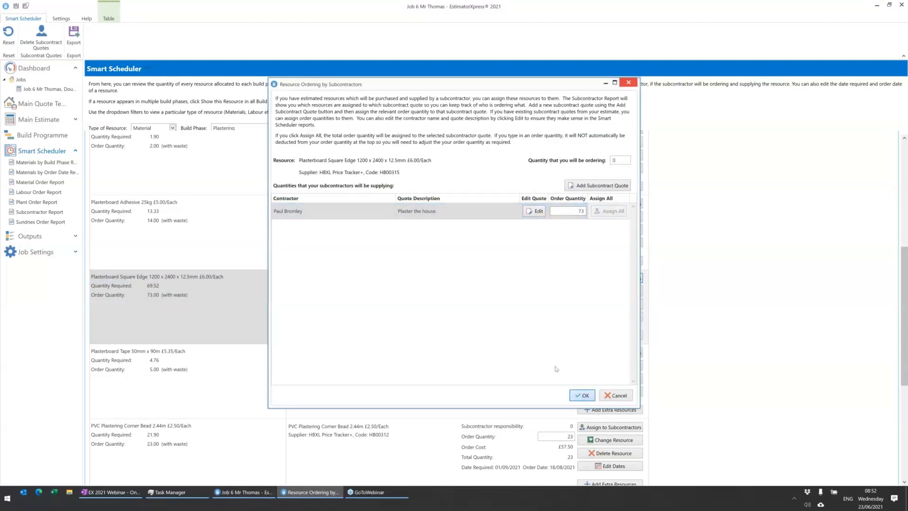
pyautogui.click(583, 395)
pyautogui.click(606, 353)
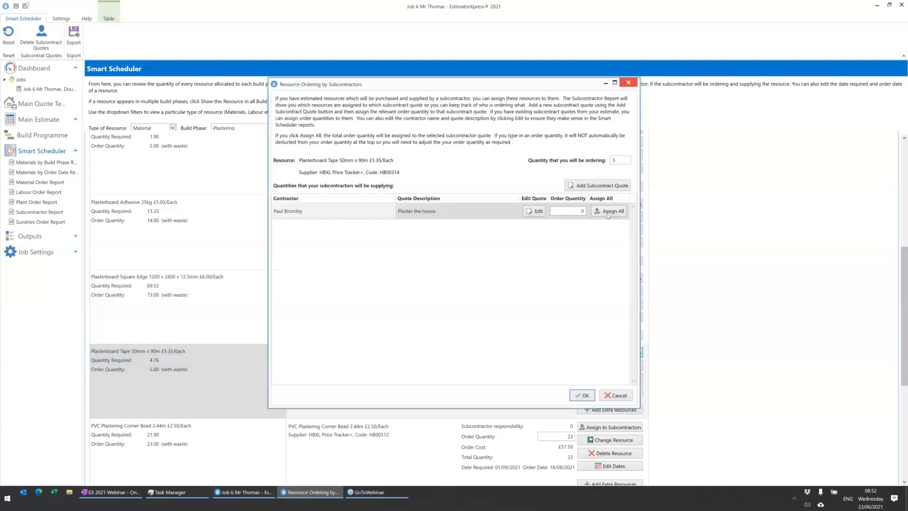
pyautogui.click(611, 211)
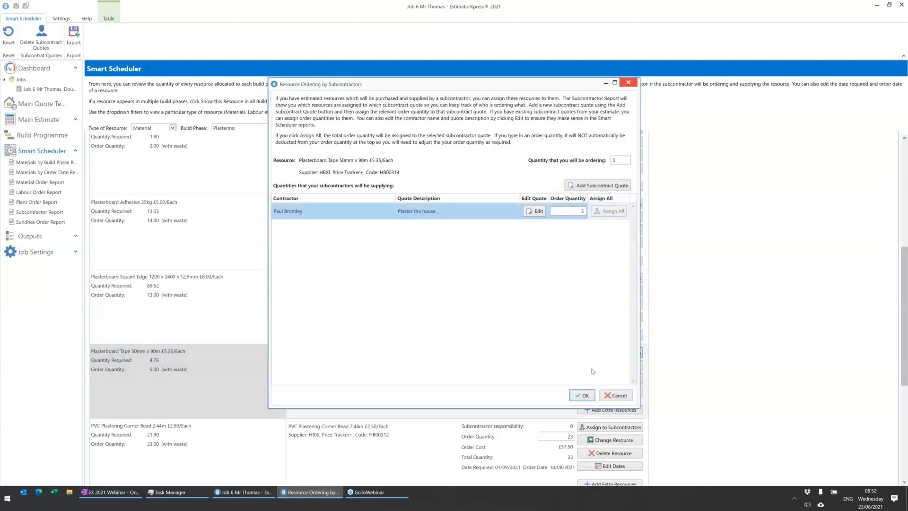
pyautogui.click(585, 395)
# Step: Bring up subcontractor ordering for the PVC Plastering Corner Bead
pyautogui.scroll(-1, 492, 356)
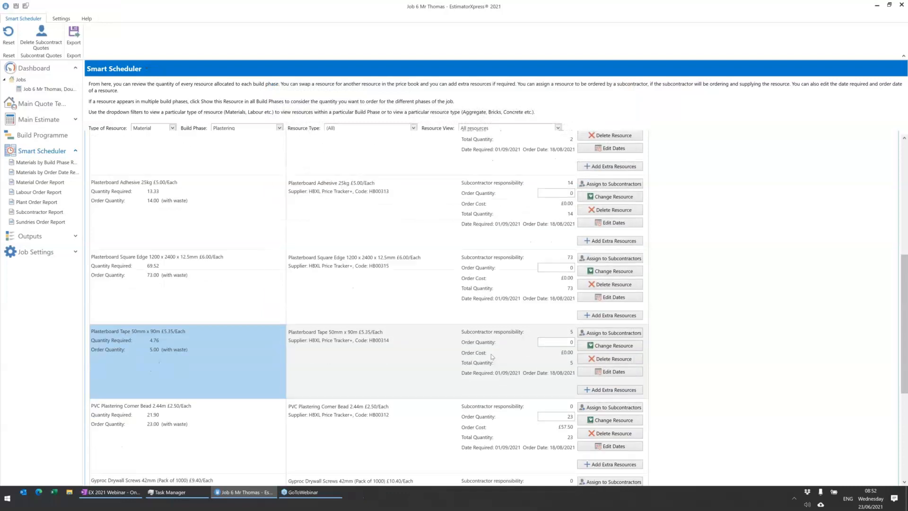
pyautogui.scroll(-4, 491, 357)
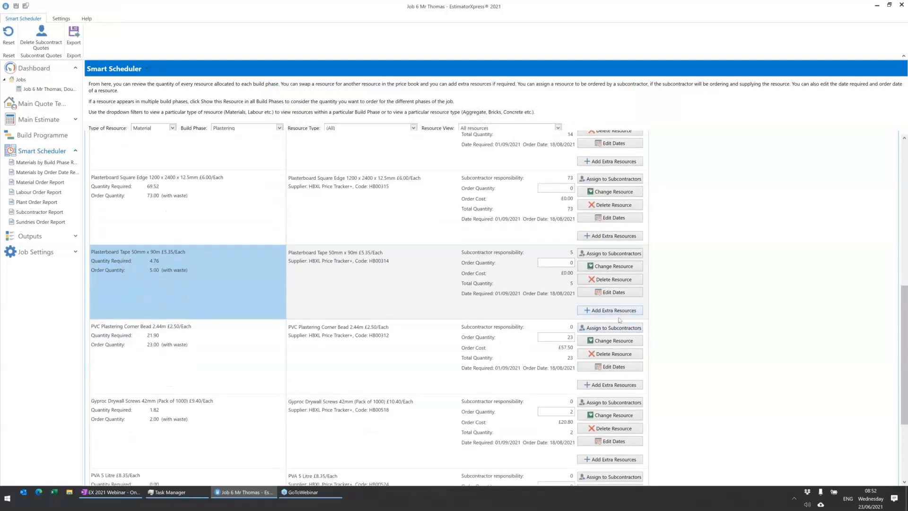
pyautogui.click(613, 328)
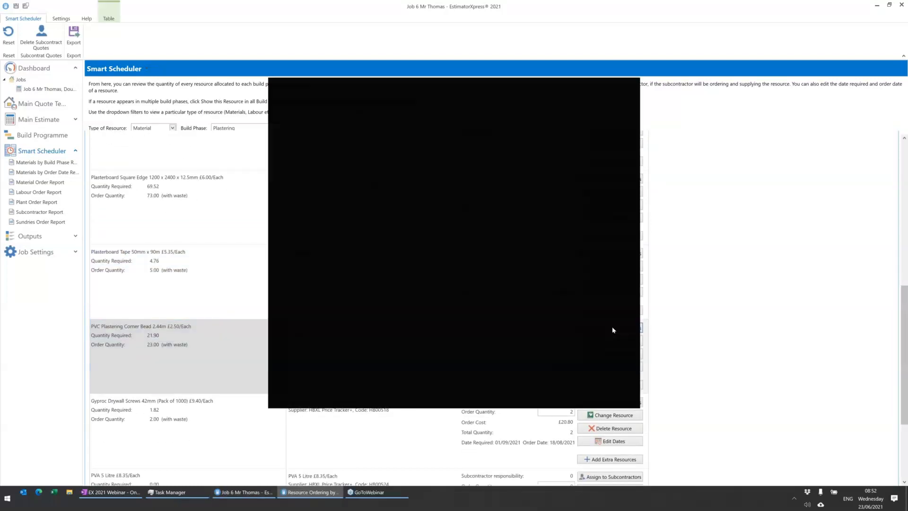
# Step: Assign all 23 PVC Plastering Corner Beads to the subcontractor and confirm
pyautogui.click(613, 209)
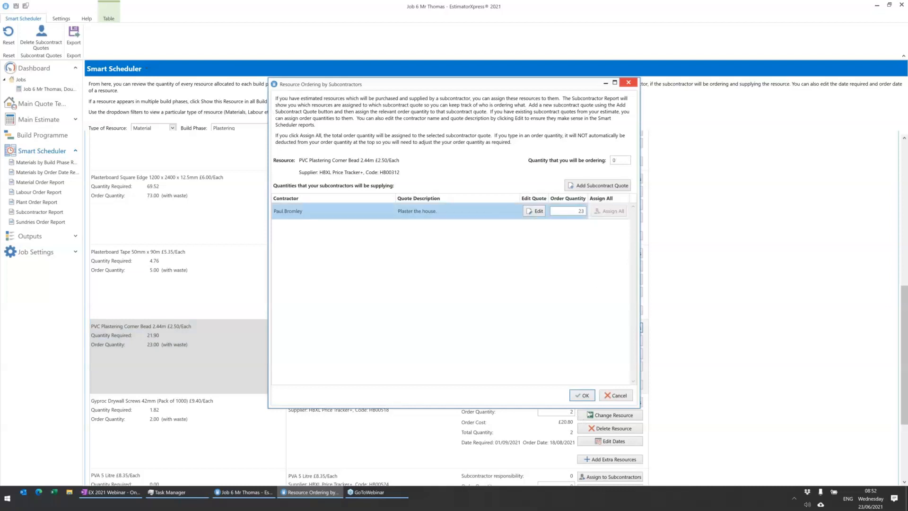
pyautogui.click(584, 395)
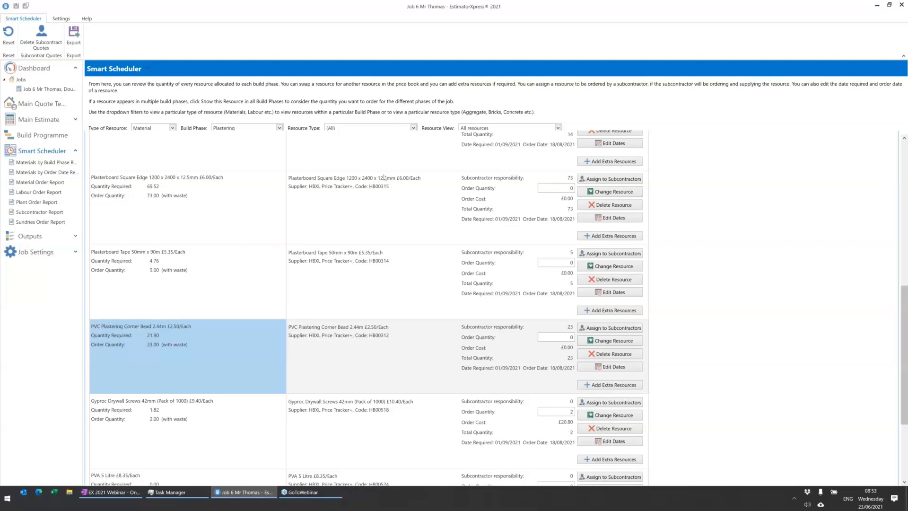
# Step: Filter resources to Plant across (All) build phases and scroll down to the skip rows
pyautogui.click(157, 129)
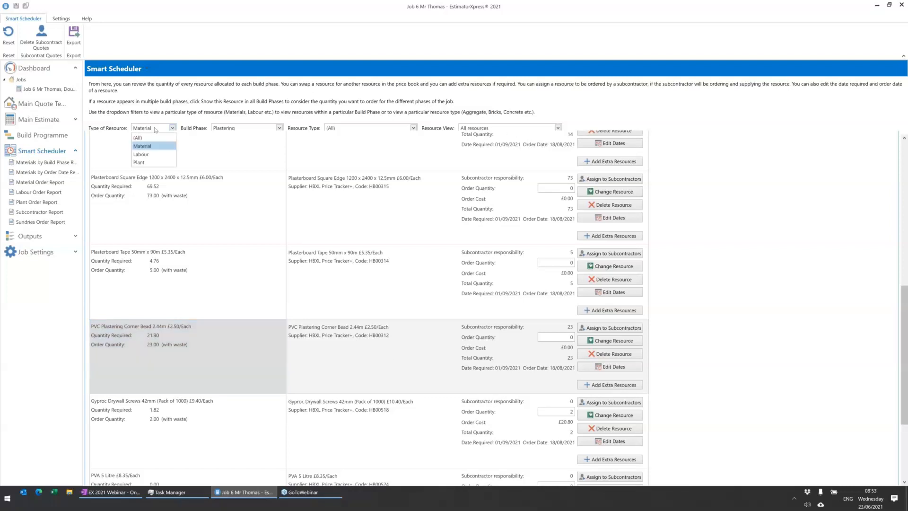
pyautogui.click(151, 163)
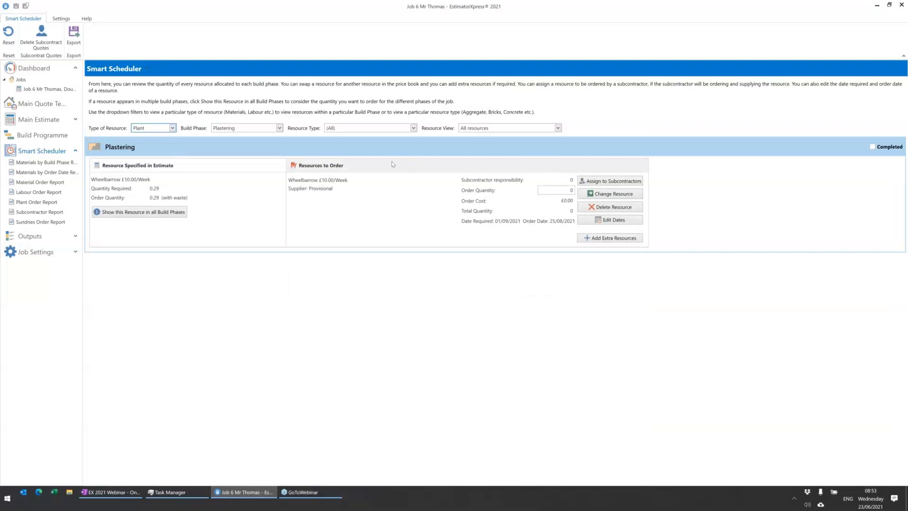
pyautogui.click(226, 129)
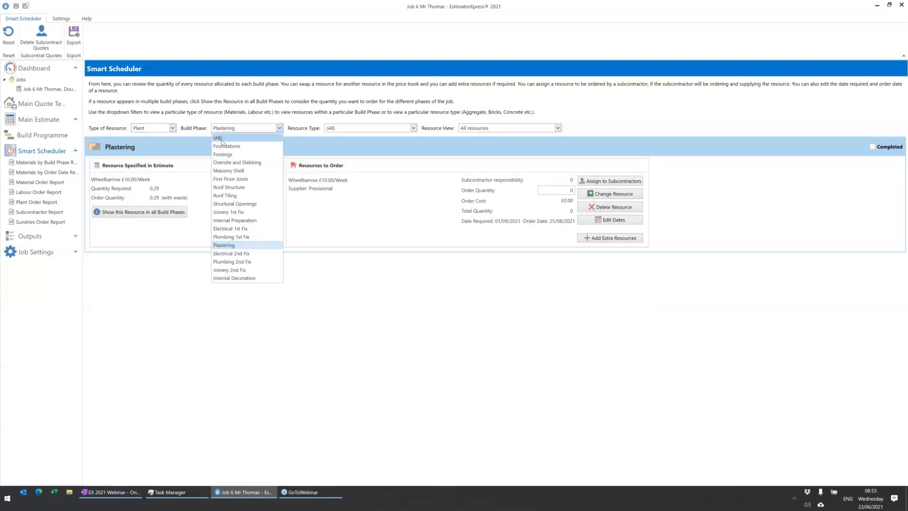
pyautogui.click(221, 139)
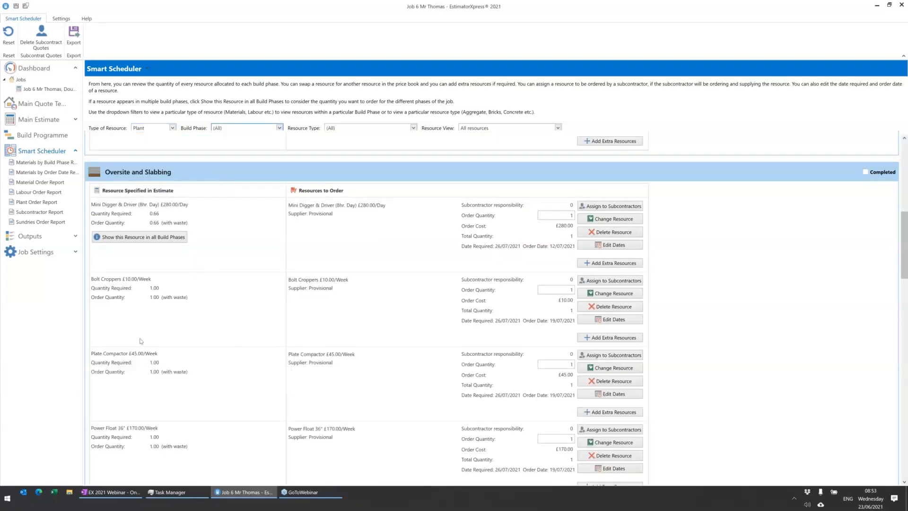
pyautogui.scroll(-4, 140, 341)
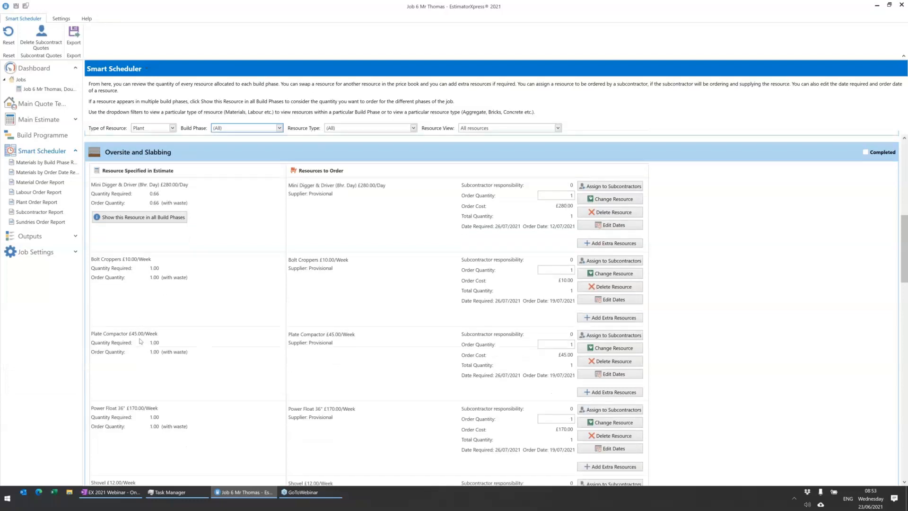
pyautogui.scroll(-2, 140, 341)
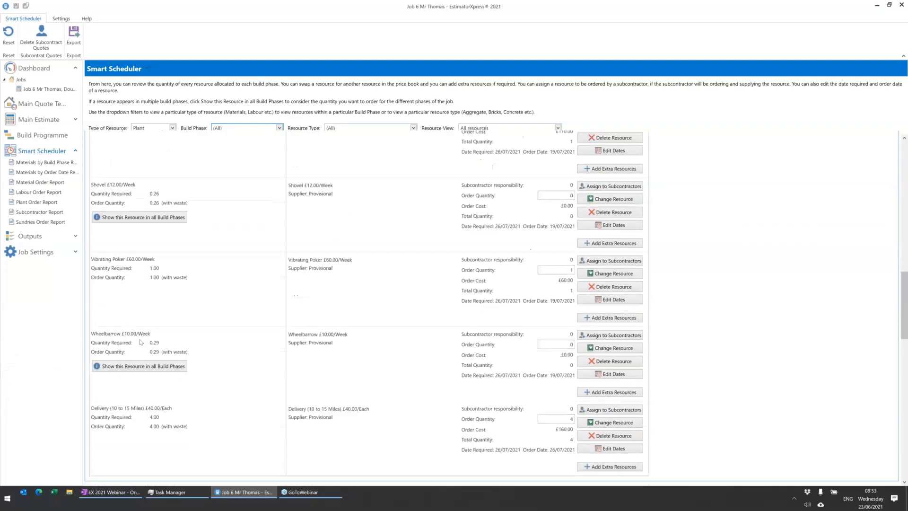
pyautogui.scroll(-5, 140, 341)
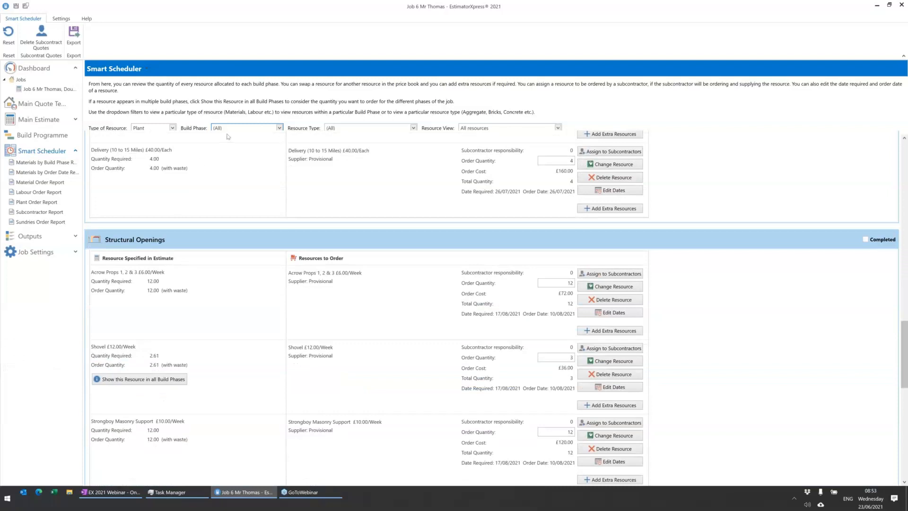
pyautogui.scroll(1, 163, 226)
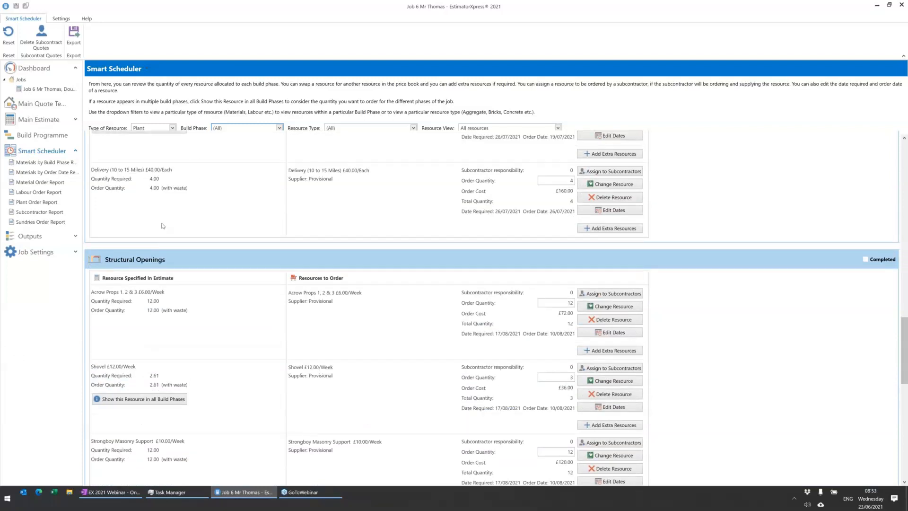
pyautogui.scroll(-6, 150, 251)
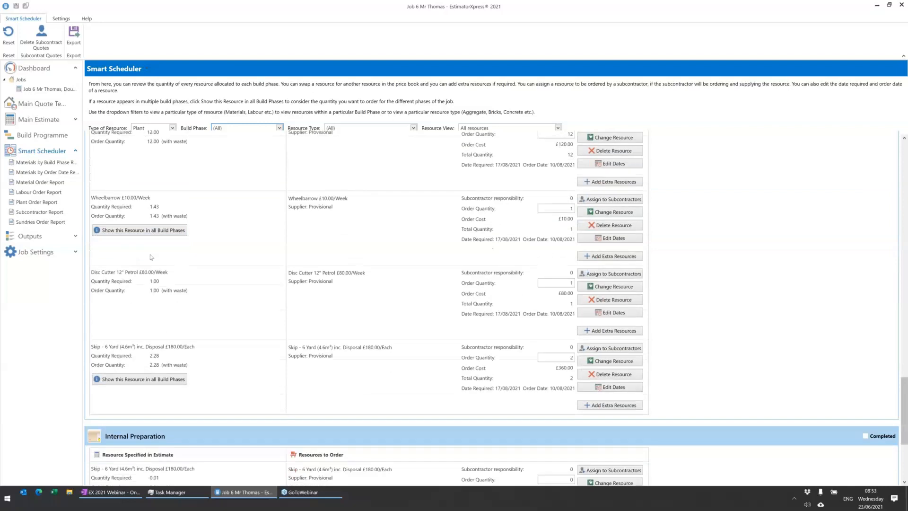
pyautogui.scroll(-2, 151, 256)
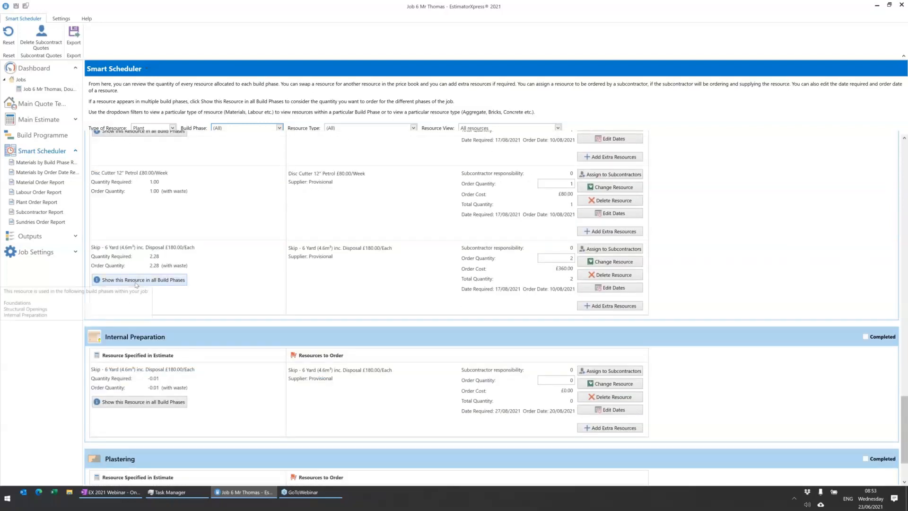
# Step: Swap the Foundations 6-yard skip for a Skip - 10 Yard (7.6m³)
pyautogui.click(136, 282)
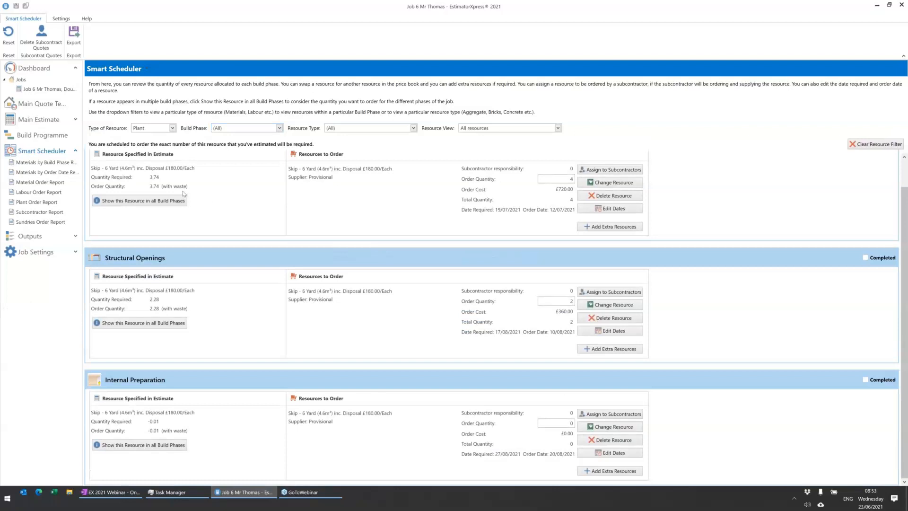
pyautogui.scroll(1, 184, 192)
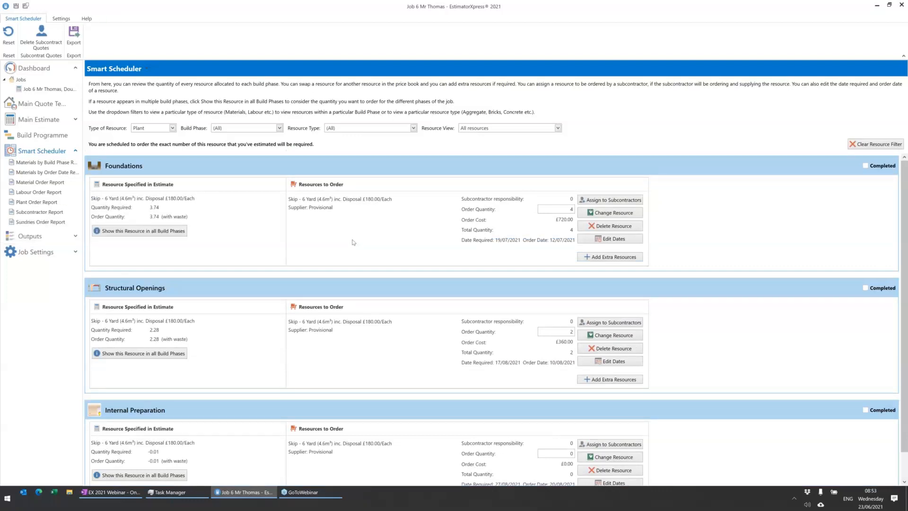
pyautogui.click(604, 213)
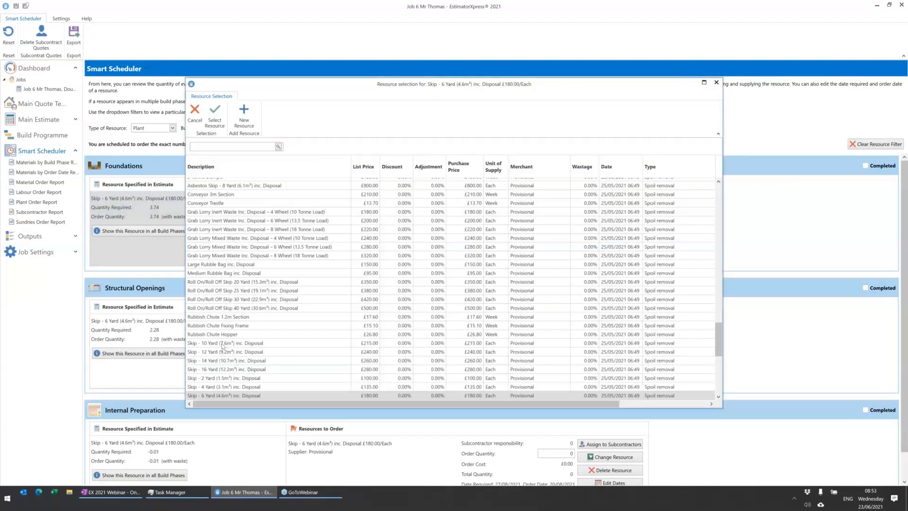
pyautogui.click(222, 343)
pyautogui.click(217, 112)
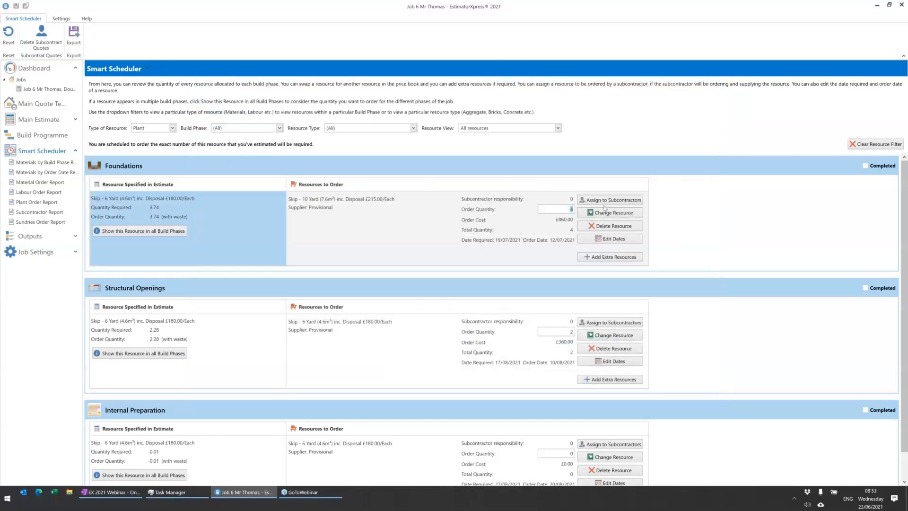
# Step: Set the Foundations 10-yard skip order quantity to 2
pyautogui.write('2')
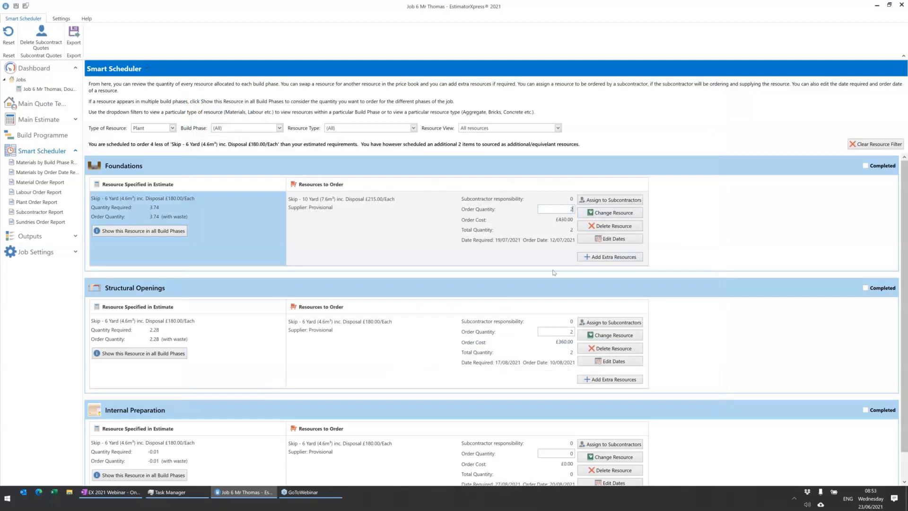
pyautogui.click(382, 235)
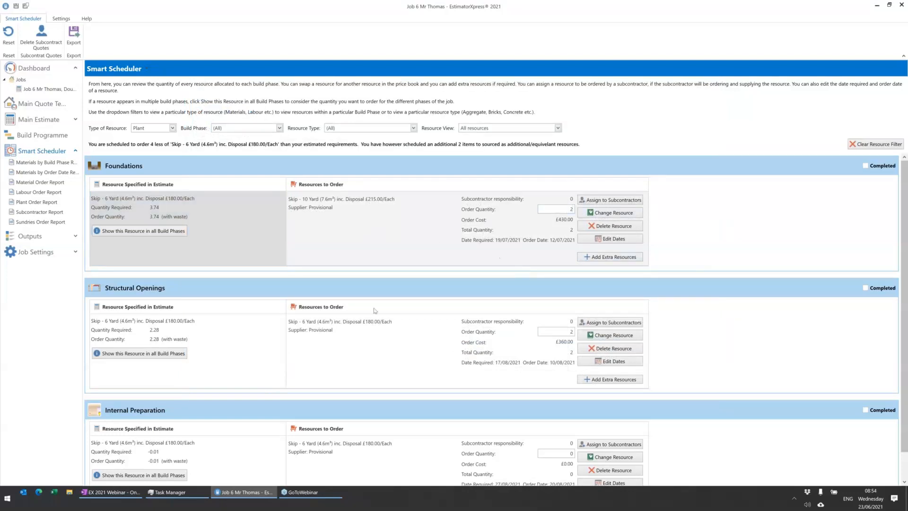
pyautogui.scroll(-1, 402, 301)
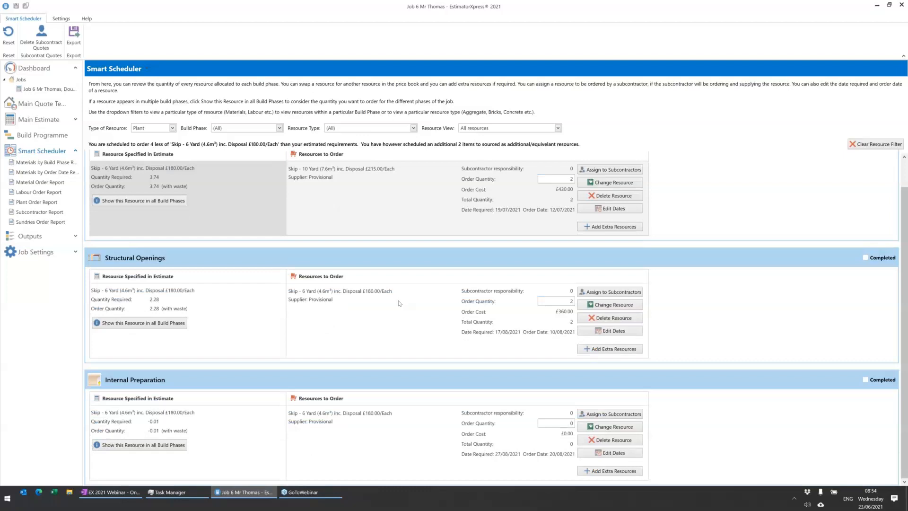
pyautogui.scroll(1, 399, 302)
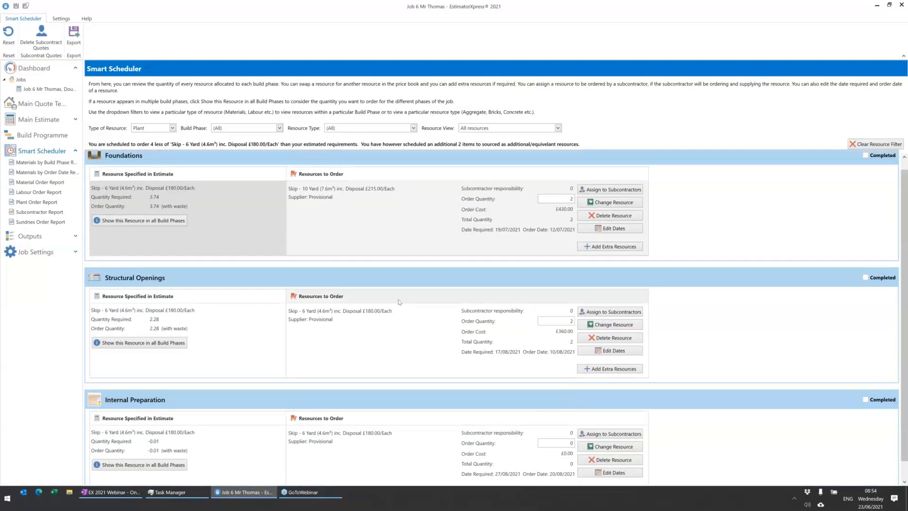
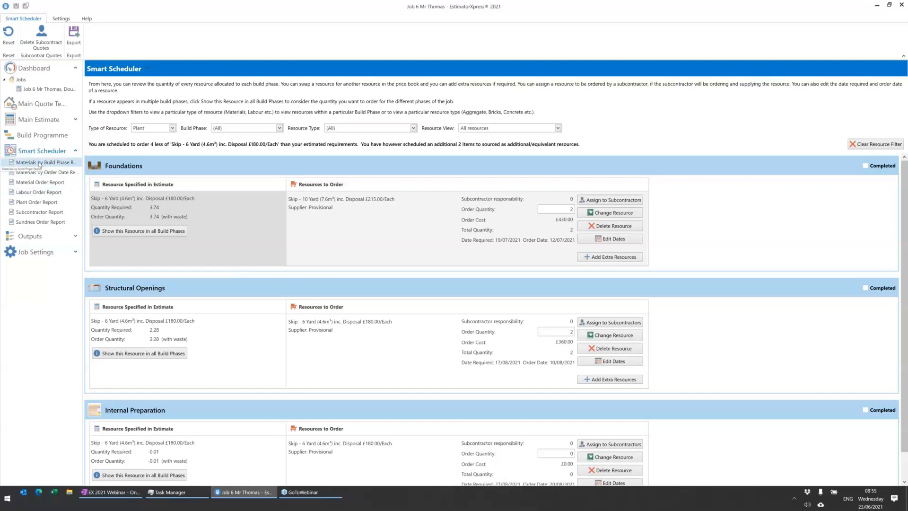
# Step: Show the Materials by Build Phase Report and scroll through the Footings materials grouped by order date
pyautogui.click(40, 162)
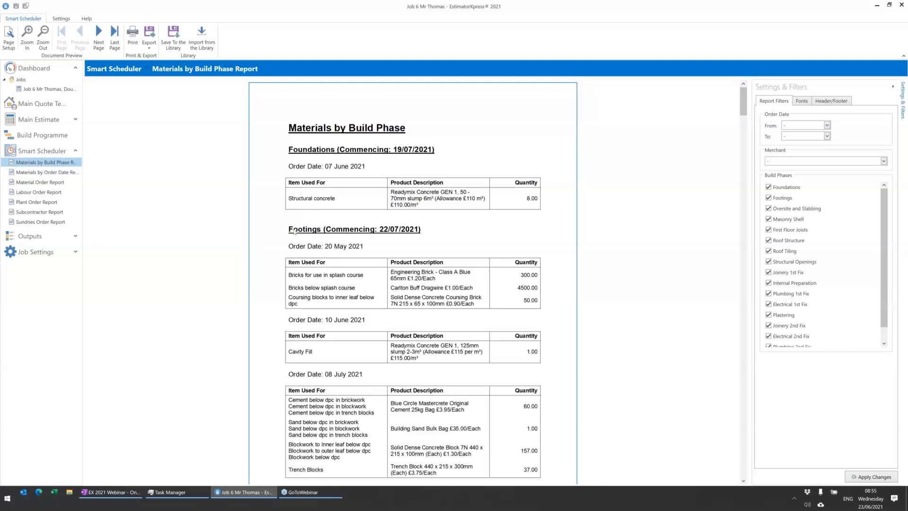
pyautogui.scroll(-3, 294, 231)
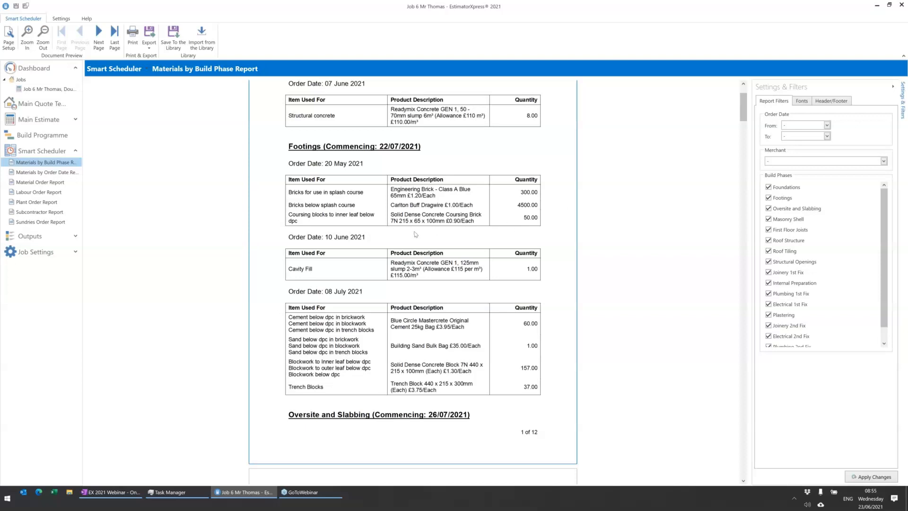
pyautogui.scroll(-1, 415, 234)
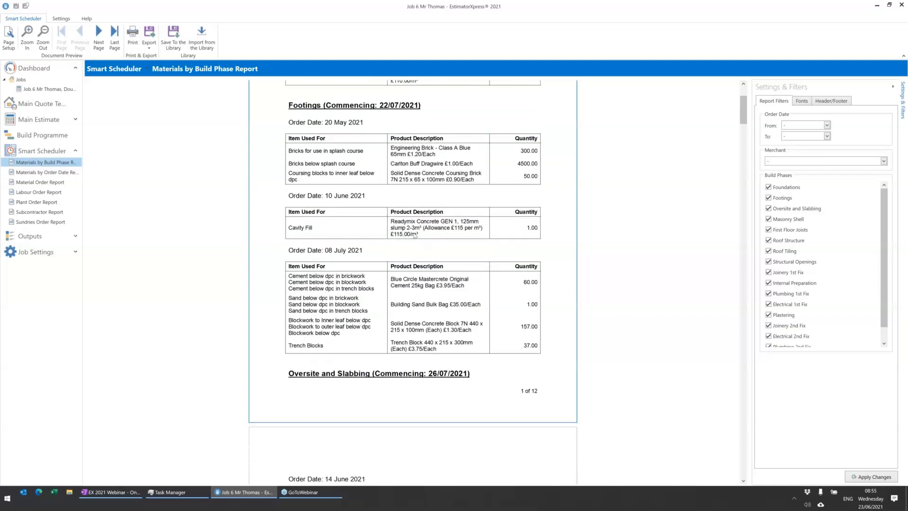
pyautogui.scroll(-2, 414, 235)
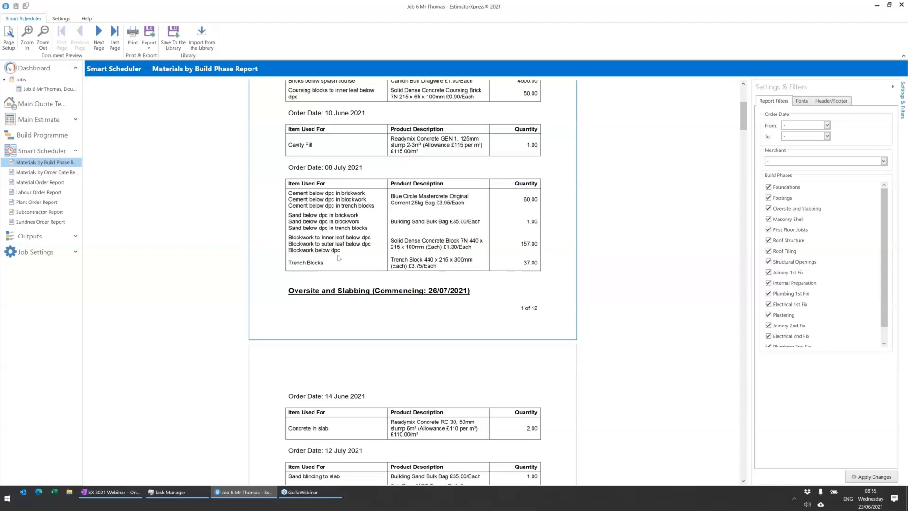
pyautogui.scroll(2, 339, 258)
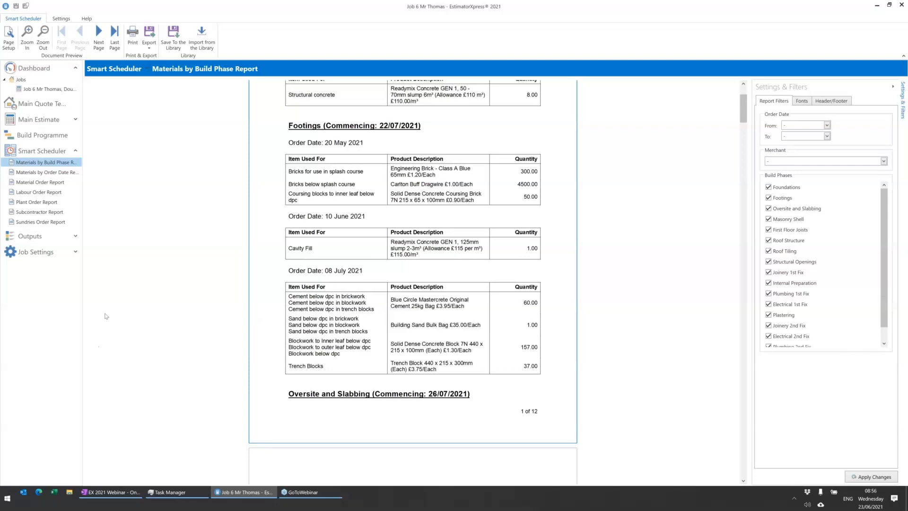
# Step: Show the Materials by Order Date Report and scroll through the July 2021 order dates
pyautogui.click(47, 172)
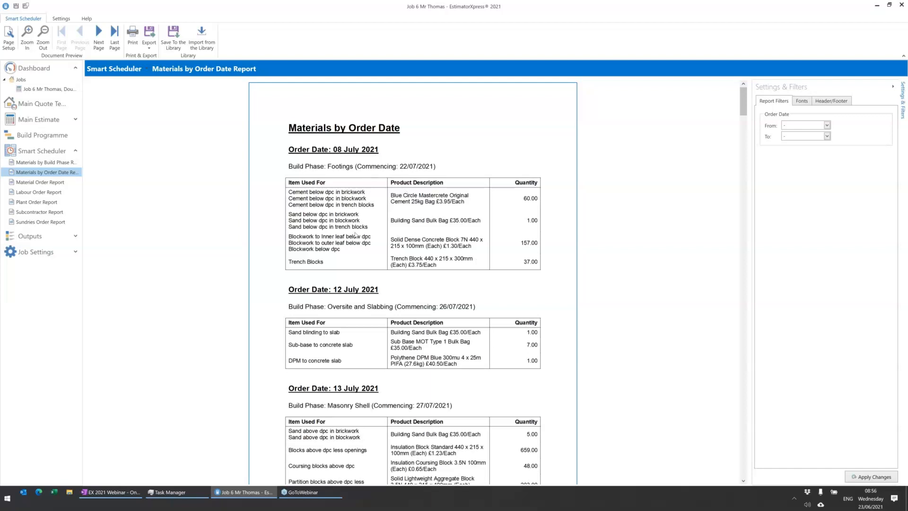
pyautogui.scroll(-6, 355, 234)
pyautogui.scroll(-6, 355, 234)
pyautogui.scroll(-6, 355, 235)
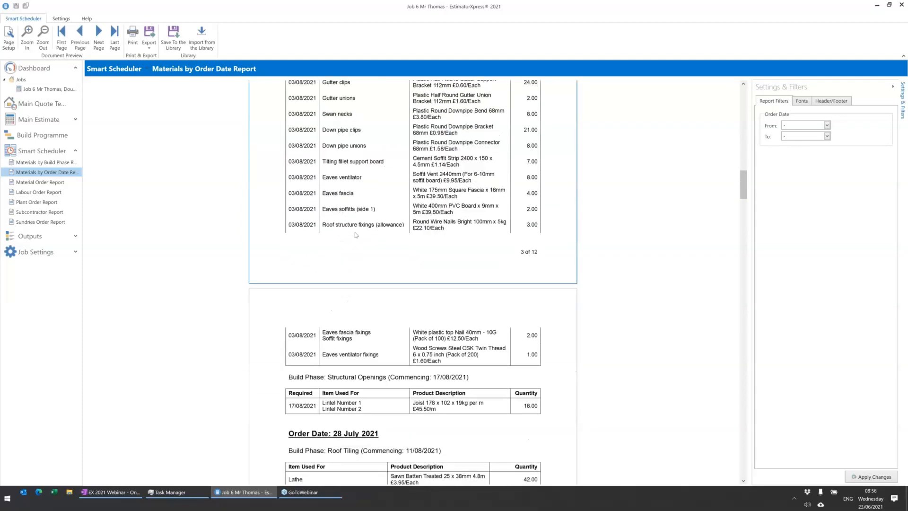
pyautogui.scroll(-2, 356, 234)
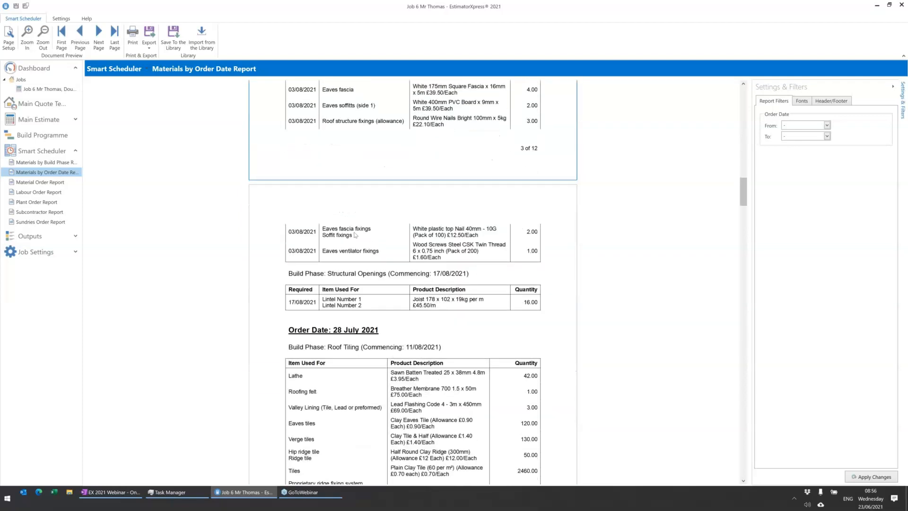
pyautogui.scroll(15, 355, 234)
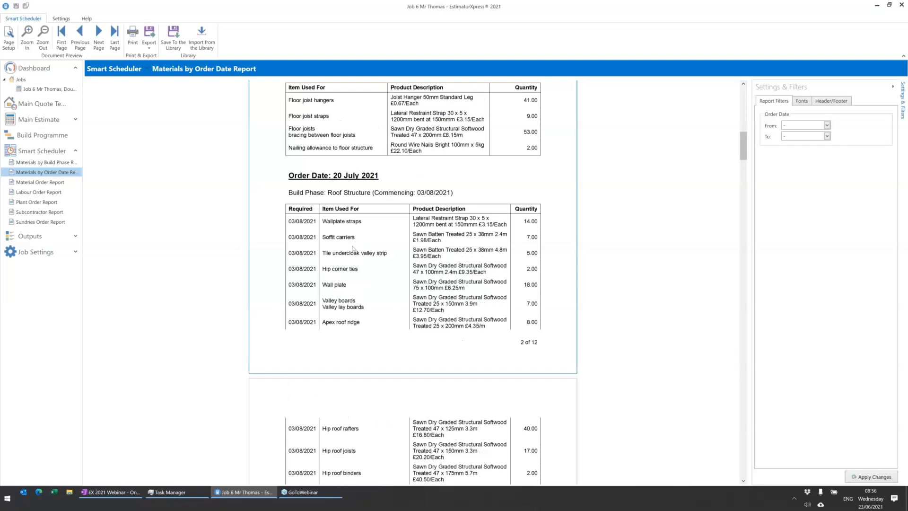
pyautogui.scroll(-15, 352, 249)
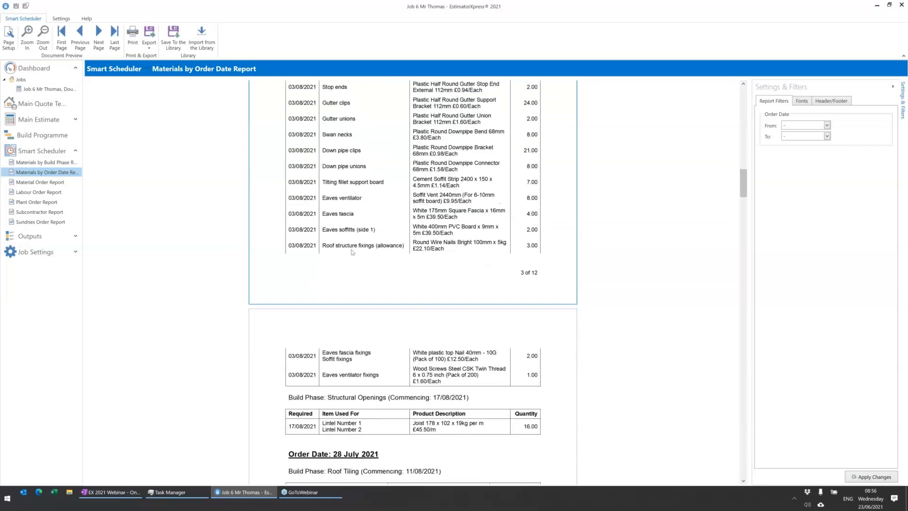
pyautogui.scroll(-3, 352, 252)
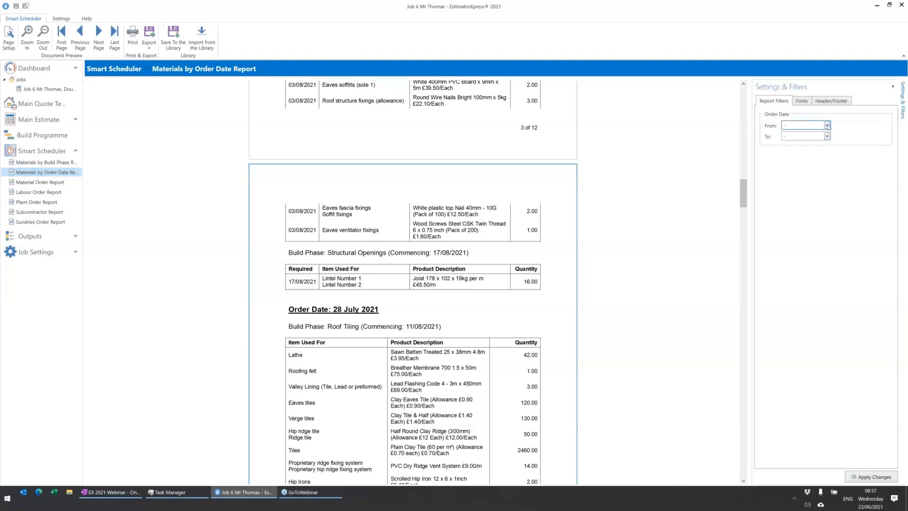
# Step: Limit order dates to 14/06/2021–08/07/2021, apply, then display the Material Order Report
pyautogui.click(827, 126)
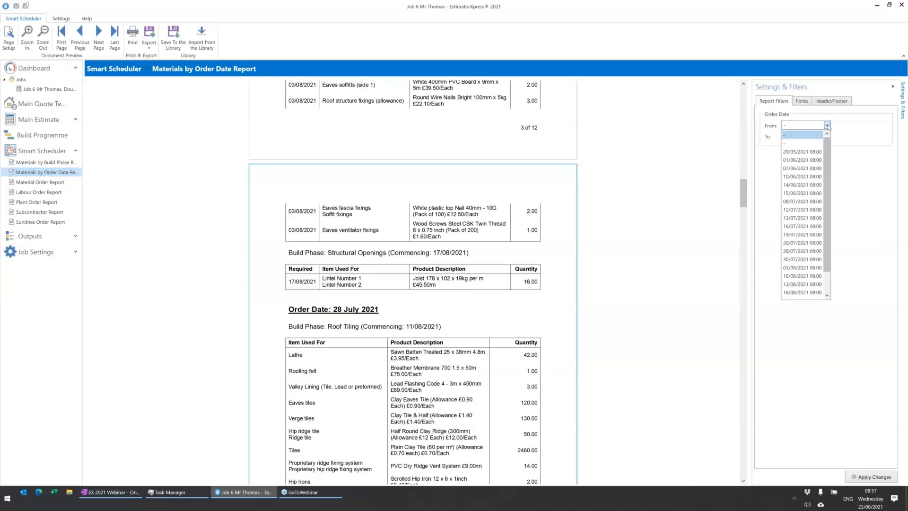
pyautogui.click(807, 185)
pyautogui.click(827, 137)
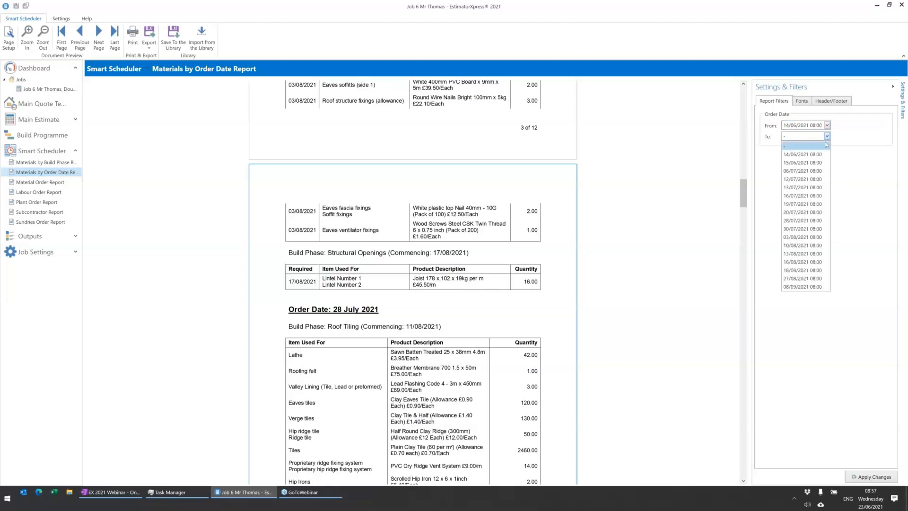
pyautogui.click(815, 172)
pyautogui.click(878, 479)
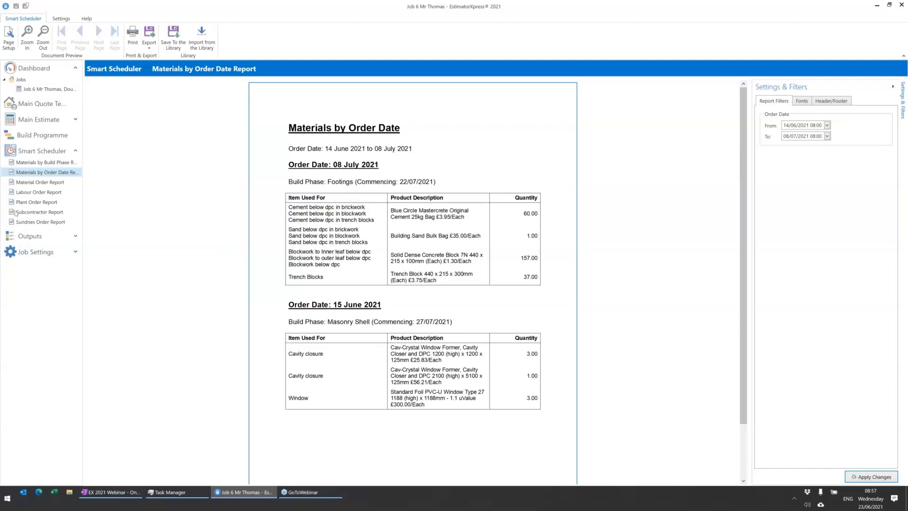
pyautogui.click(36, 184)
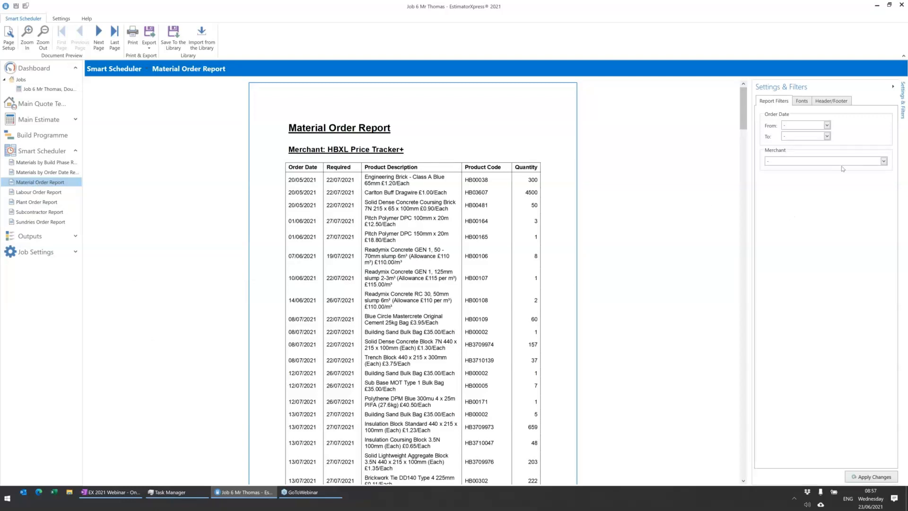
# Step: Filter the Material Order Report to merchant Crystal Direct and apply the change
pyautogui.click(883, 161)
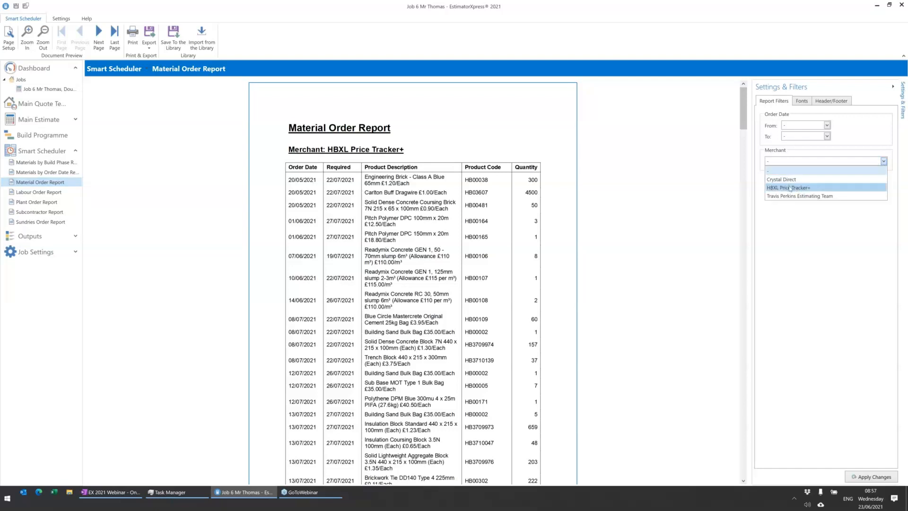
pyautogui.click(788, 180)
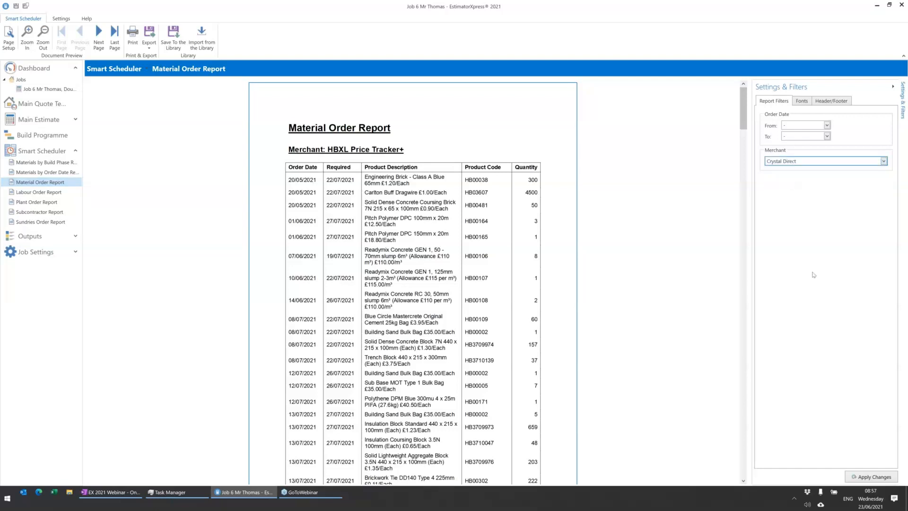
pyautogui.click(867, 477)
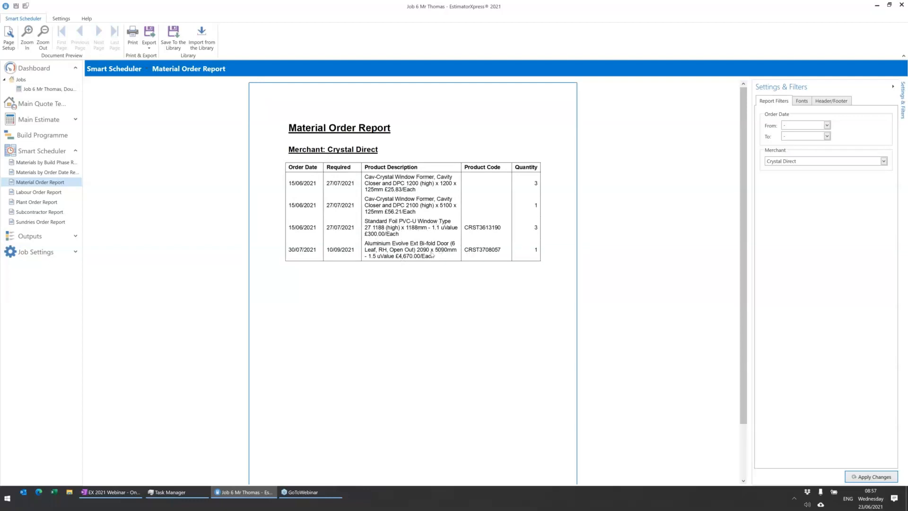
# Step: Switch the merchant filter to HBXL Price Tracker+ and regenerate the report
pyautogui.click(883, 161)
pyautogui.click(787, 187)
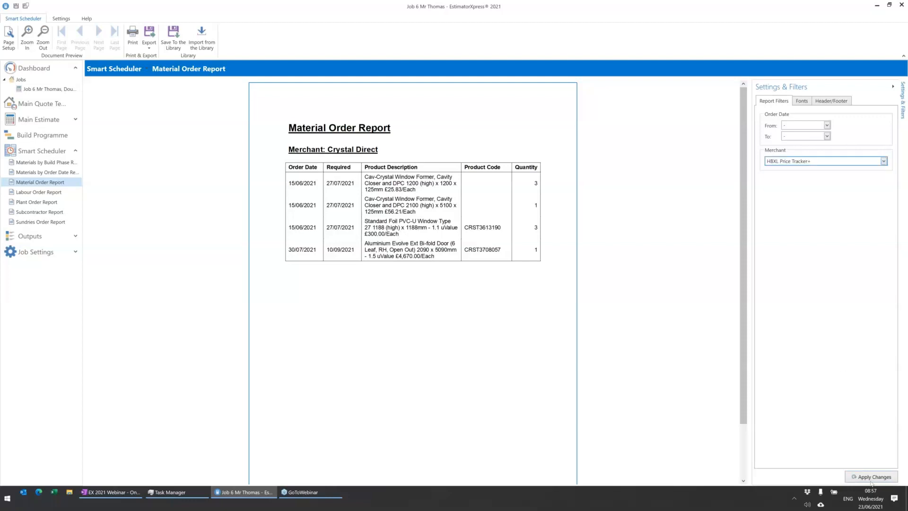
pyautogui.click(870, 477)
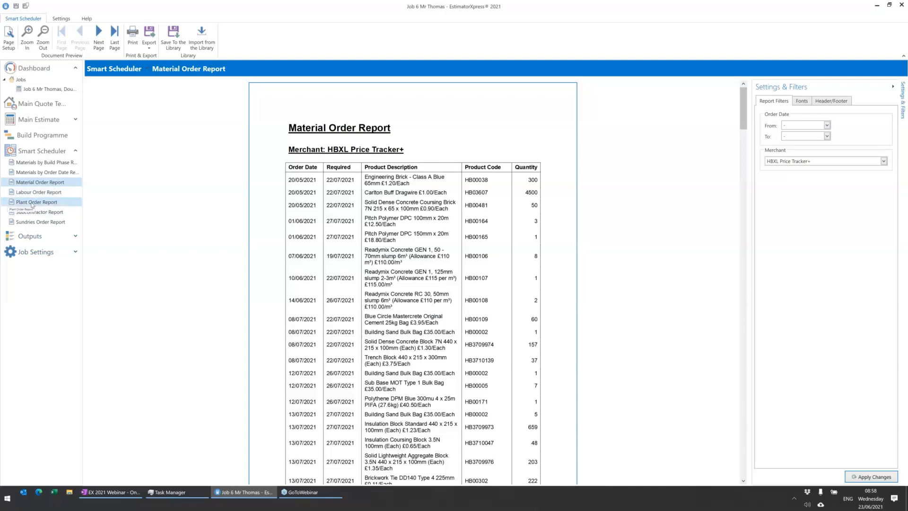
# Step: View the Plant Order Report for merchant Provisional, then bring up the Subcontractor Report
pyautogui.click(32, 203)
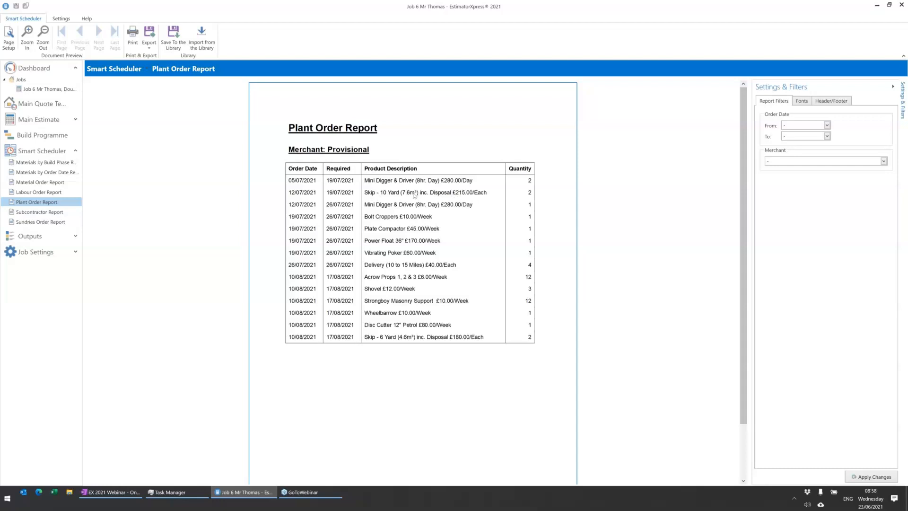
pyautogui.click(48, 213)
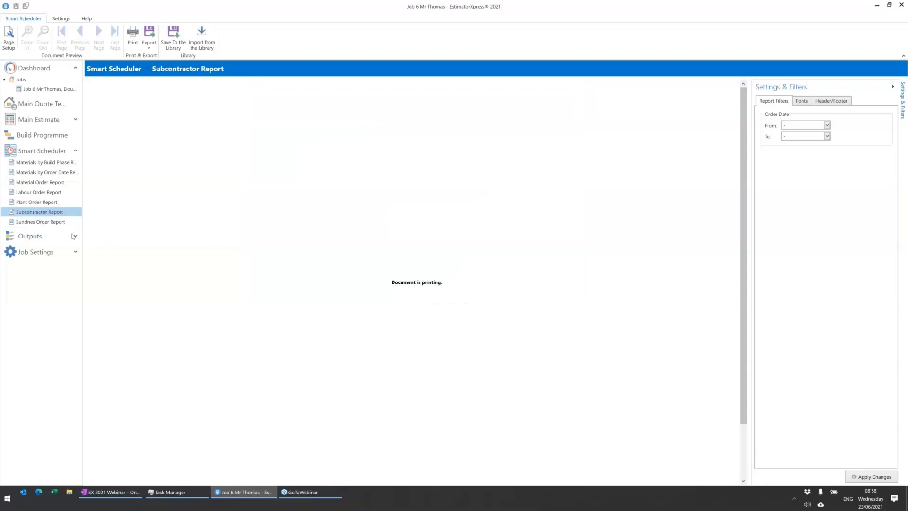